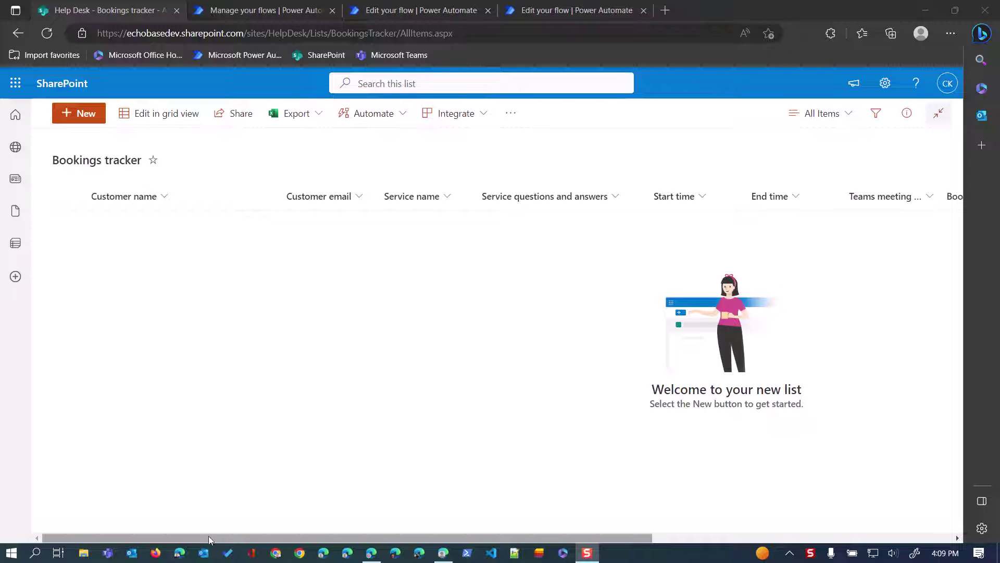
Reveal the empty tracker's Booking ID and Booking status columns, then go to the Personal Counseling page.
left_click_drag(208, 539, 513, 559)
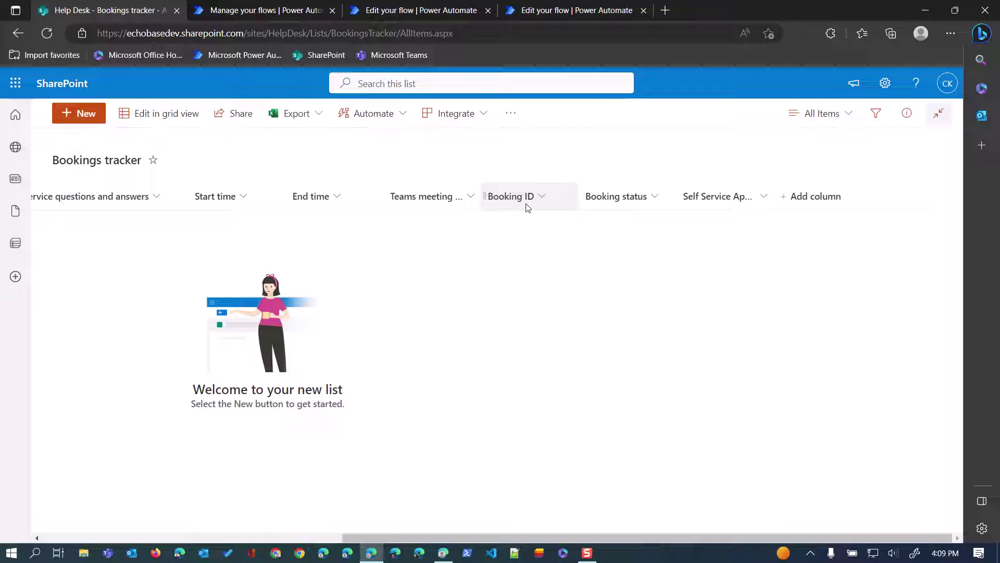
key("alt+Tab")
key("alt+Tab")
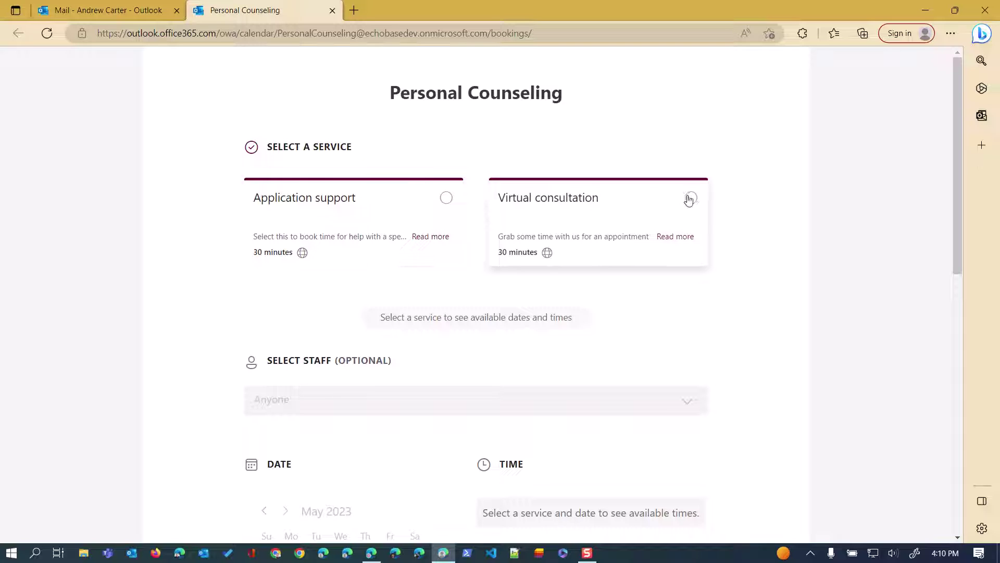
Begin a Virtual consultation booking for May 17, then reload the page to start over.
left_click(690, 198)
left_click(363, 410)
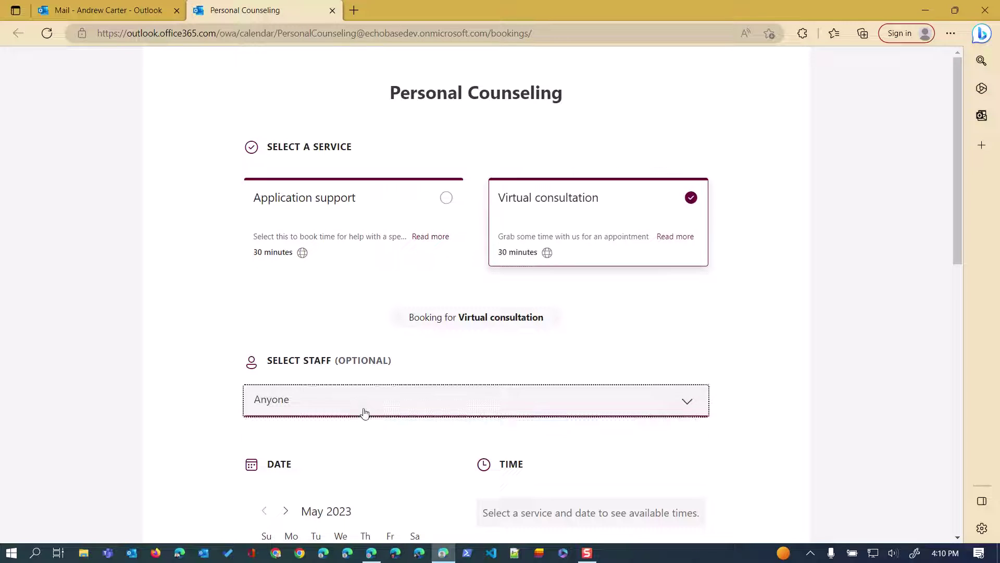
left_click(306, 461)
scroll(304, 463, "down", 5)
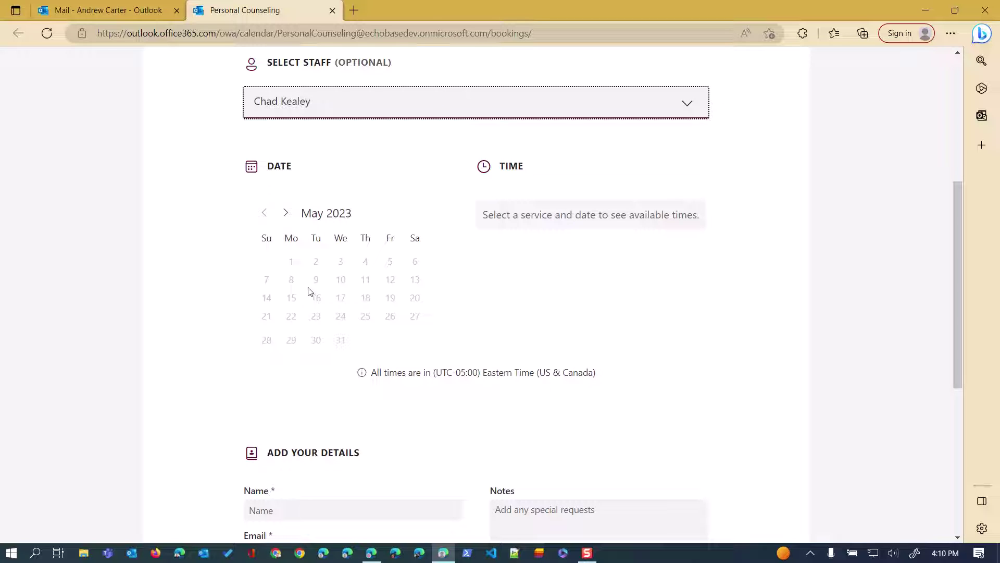
left_click(340, 297)
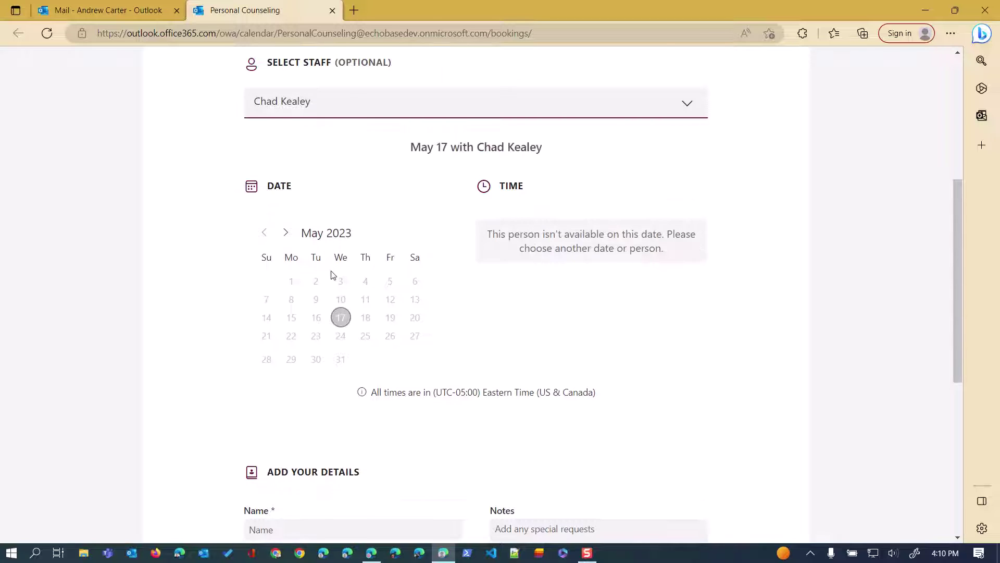
left_click(47, 33)
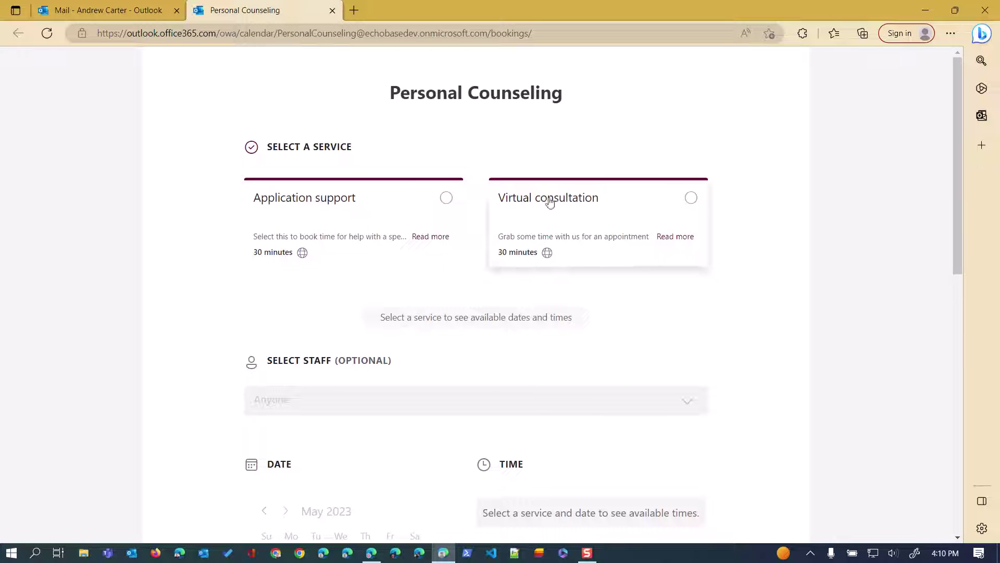
Choose Virtual consultation with the staff member who has open slots, on May 19 at 9:00 AM.
left_click(686, 206)
scroll(521, 245, "down", 3)
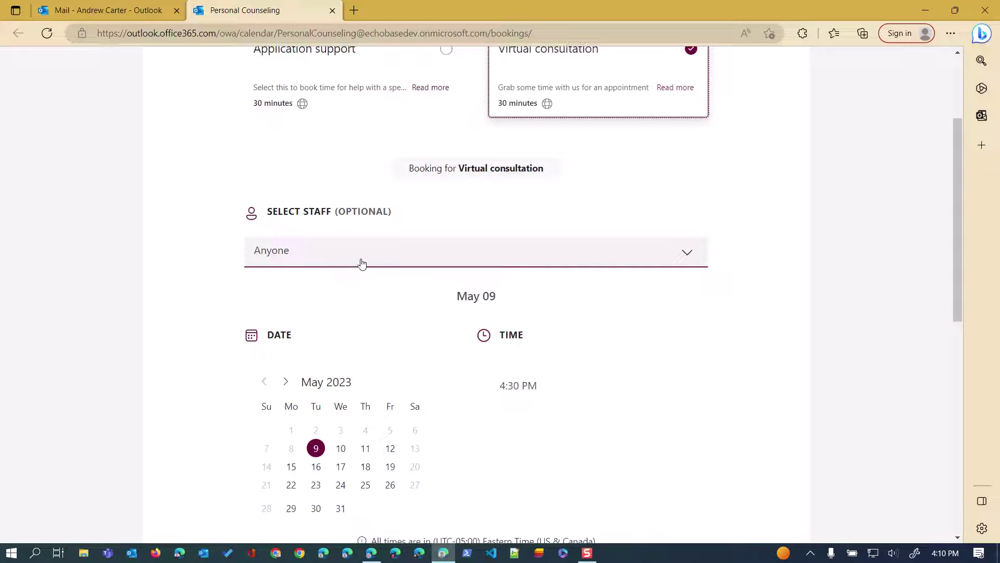
left_click(359, 259)
left_click(323, 350)
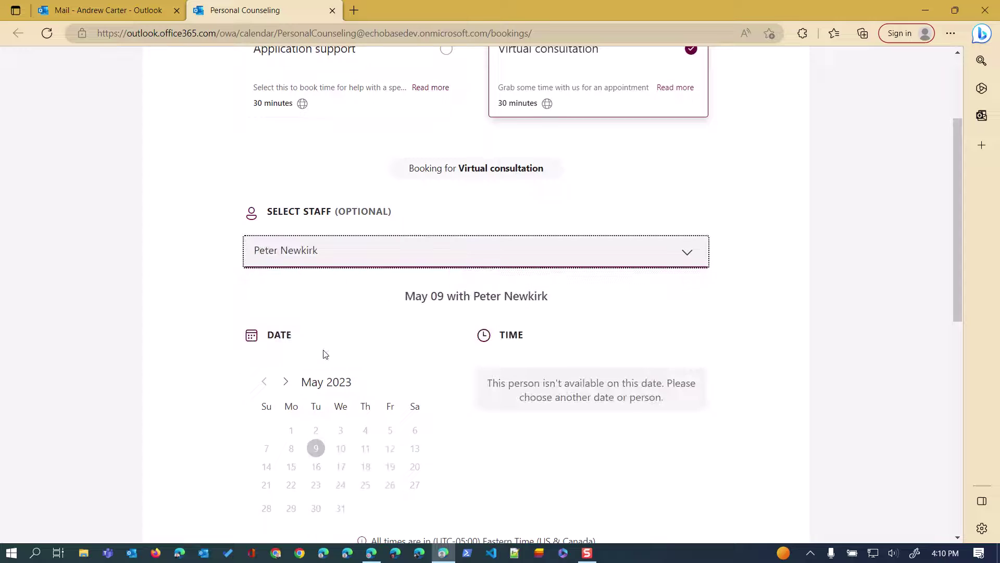
left_click(333, 265)
left_click(335, 312)
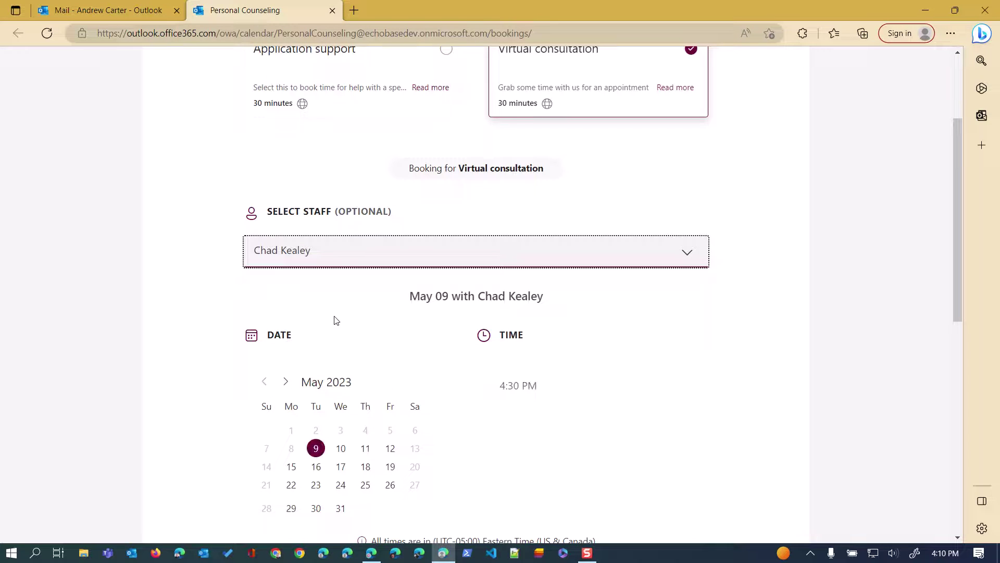
left_click(391, 466)
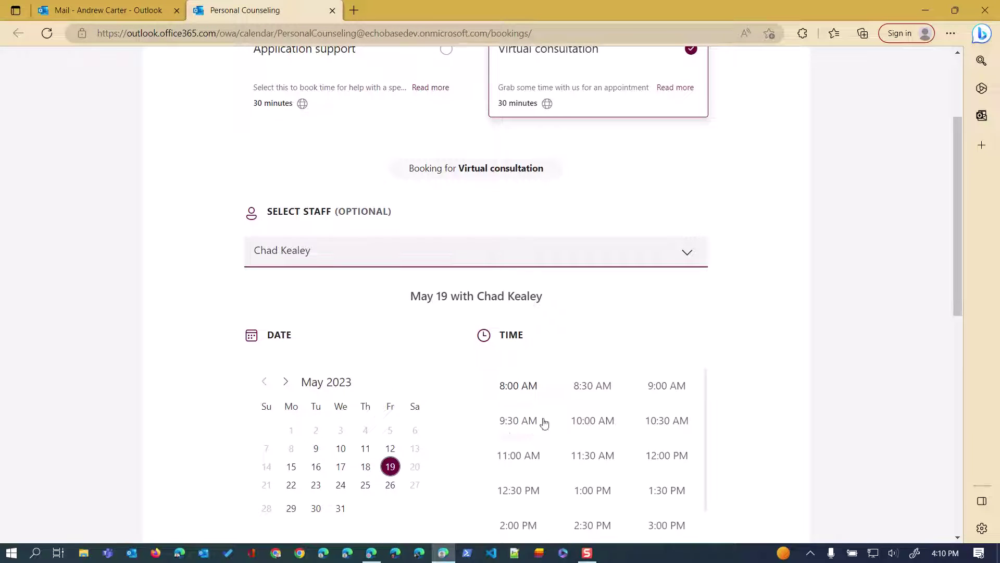
left_click(650, 387)
Enter the customer's name and e-mail address, book the appointment, and return to SharePoint.
scroll(487, 385, "down", 1)
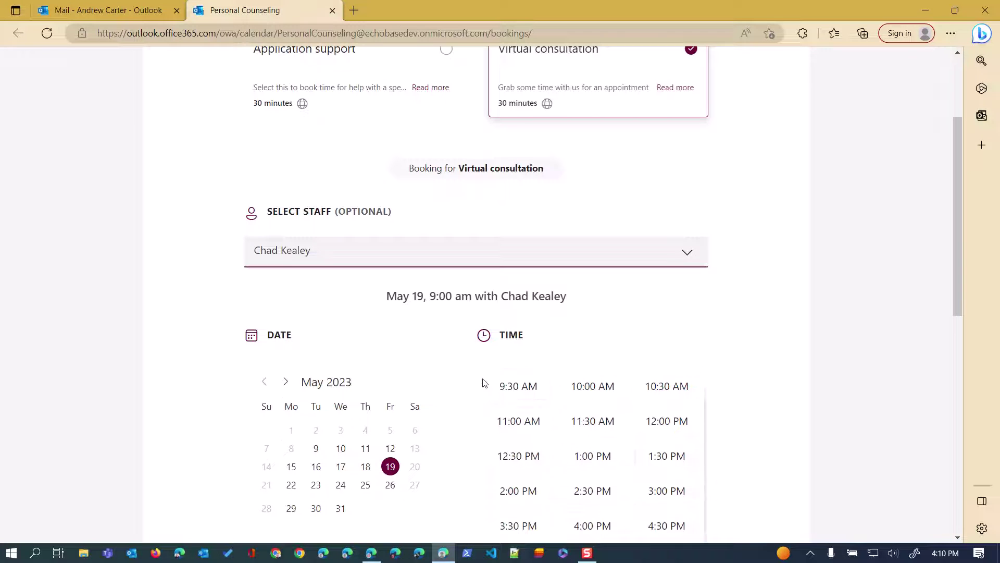
scroll(409, 405, "down", 7)
left_click(348, 334)
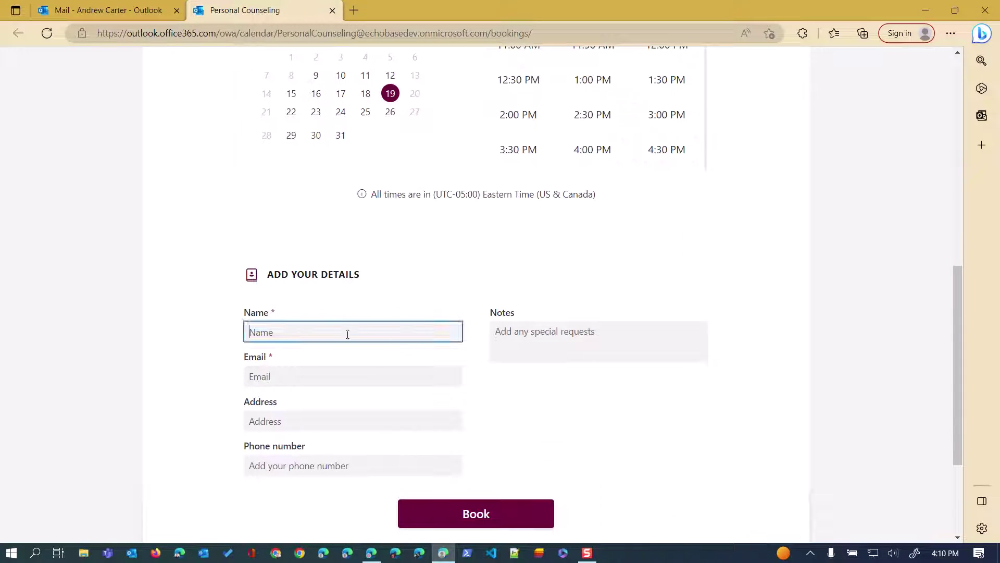
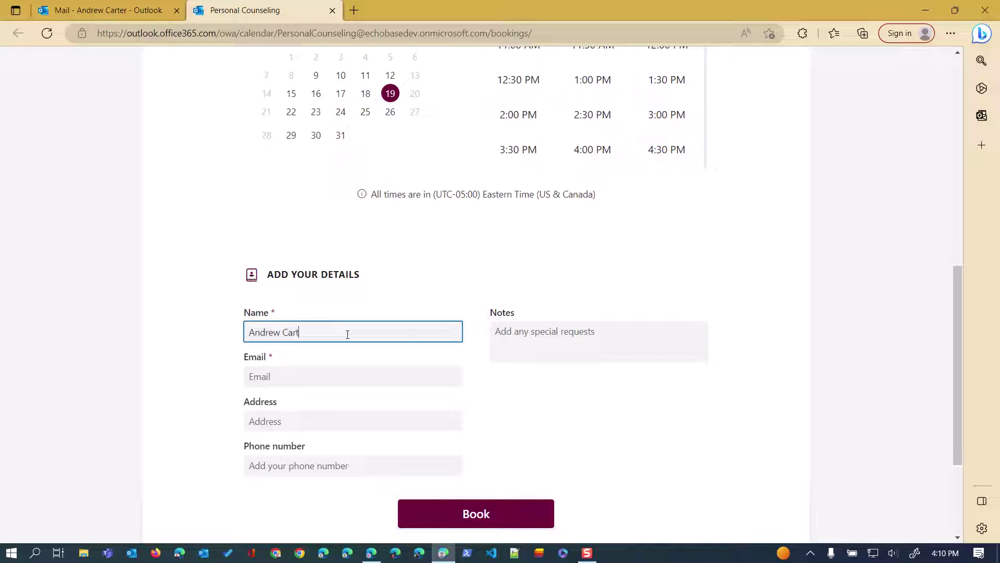
key("Tab")
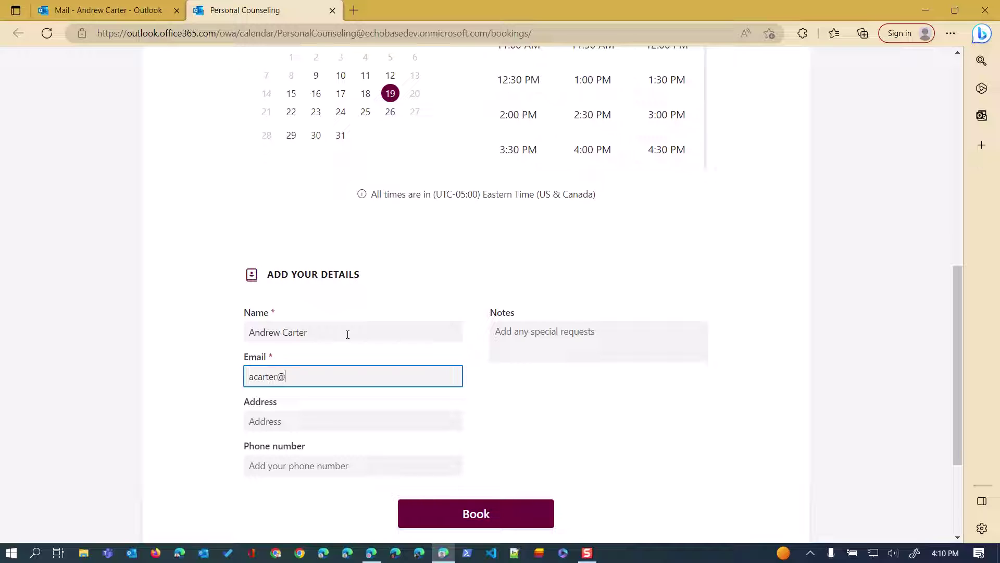
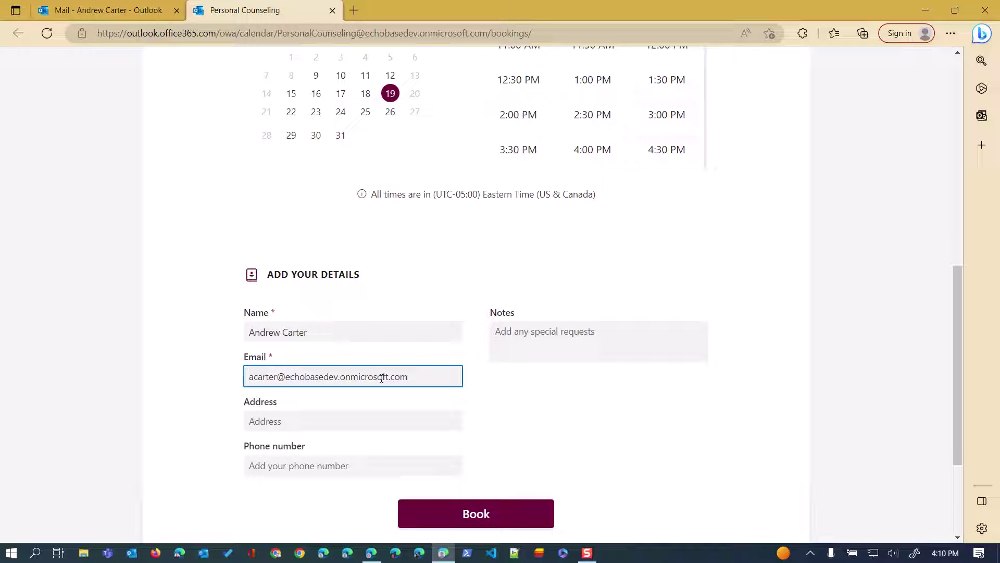
left_click(446, 521)
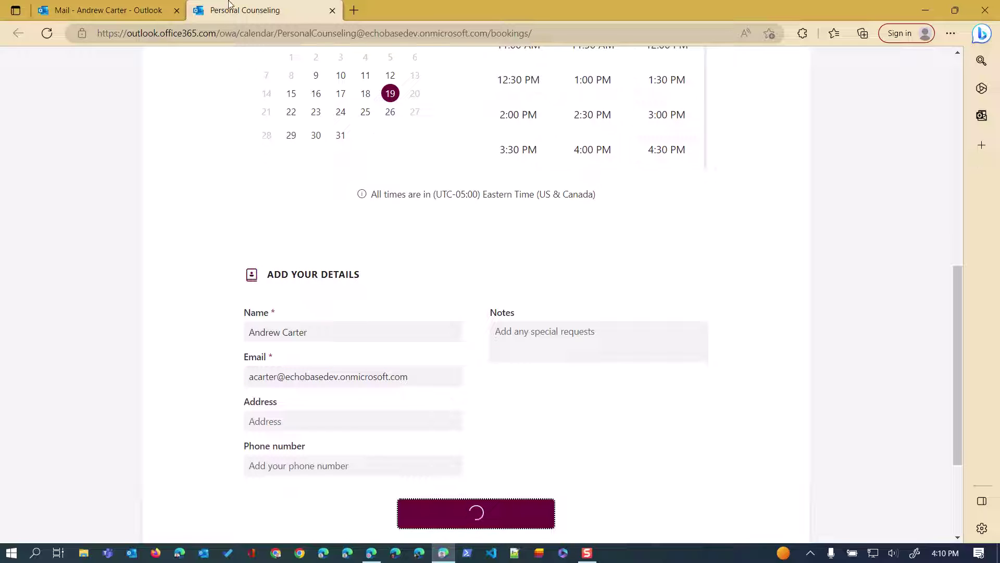
key("alt+Tab")
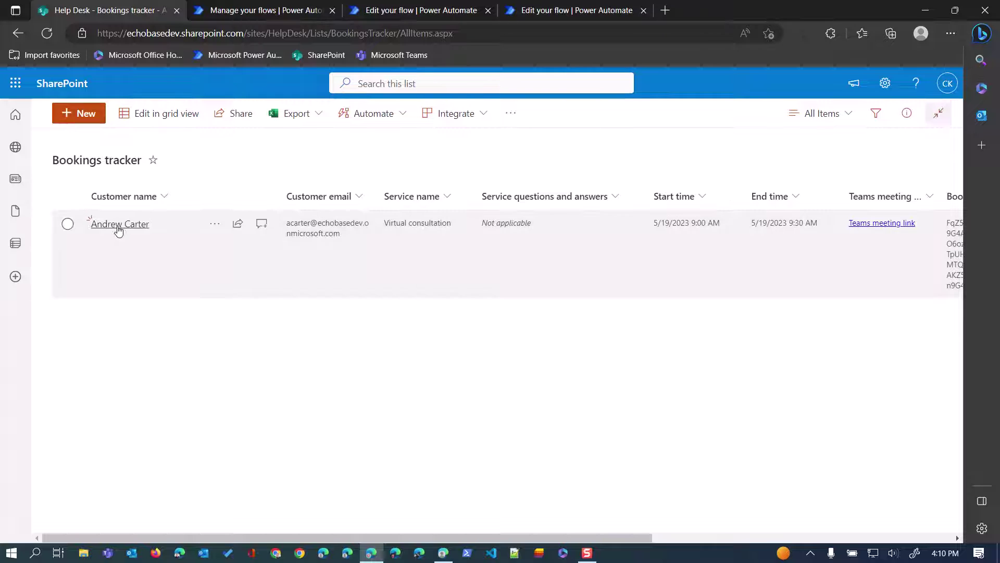
Open the new tracker item, check its 9:00–9:30 AM times and select its Booking ID value.
left_click(120, 225)
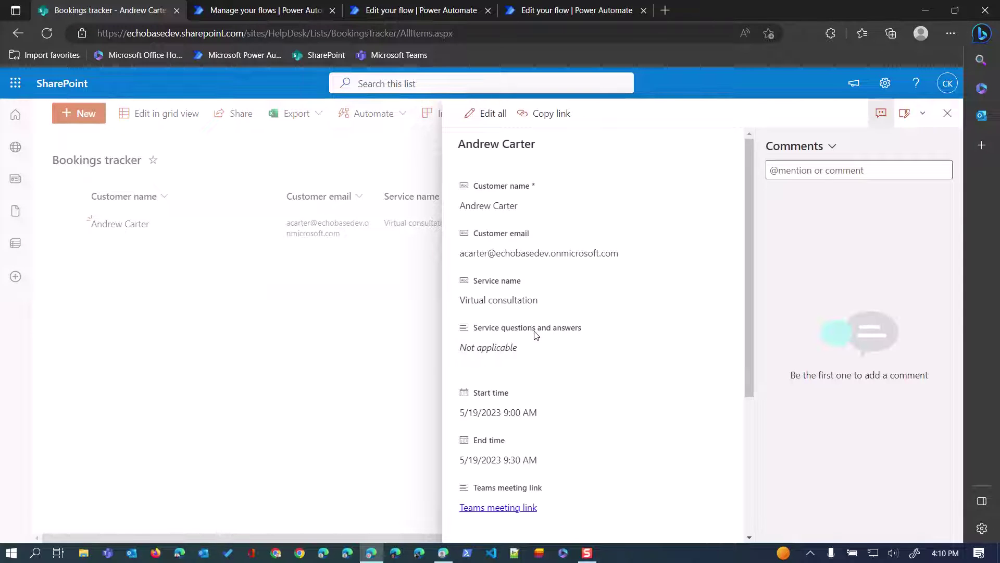
scroll(533, 333, "down", 4)
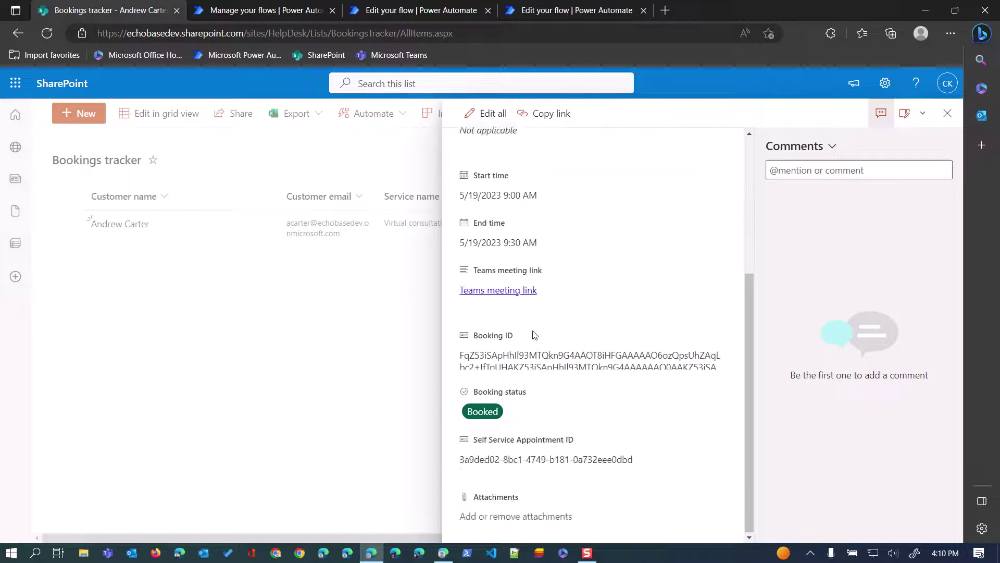
left_click(475, 358)
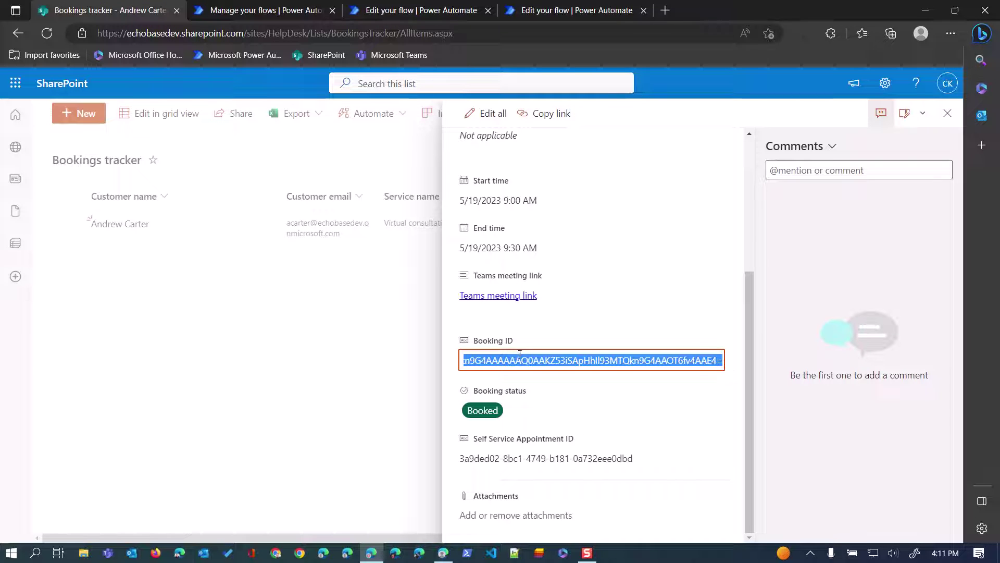
key("alt+Tab")
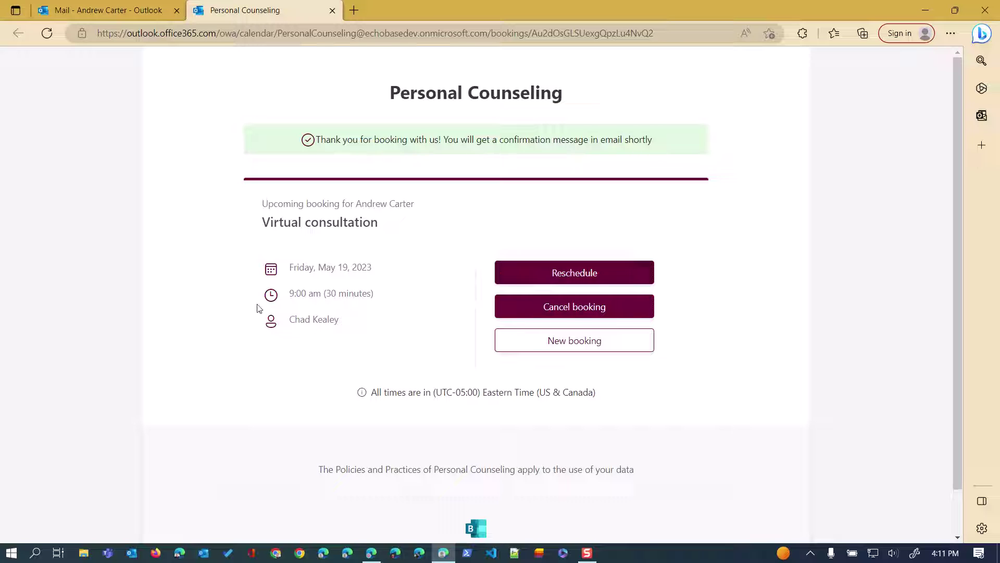
Move the May 19 Virtual consultation to the 10:00 AM slot and update the booking.
left_click(539, 271)
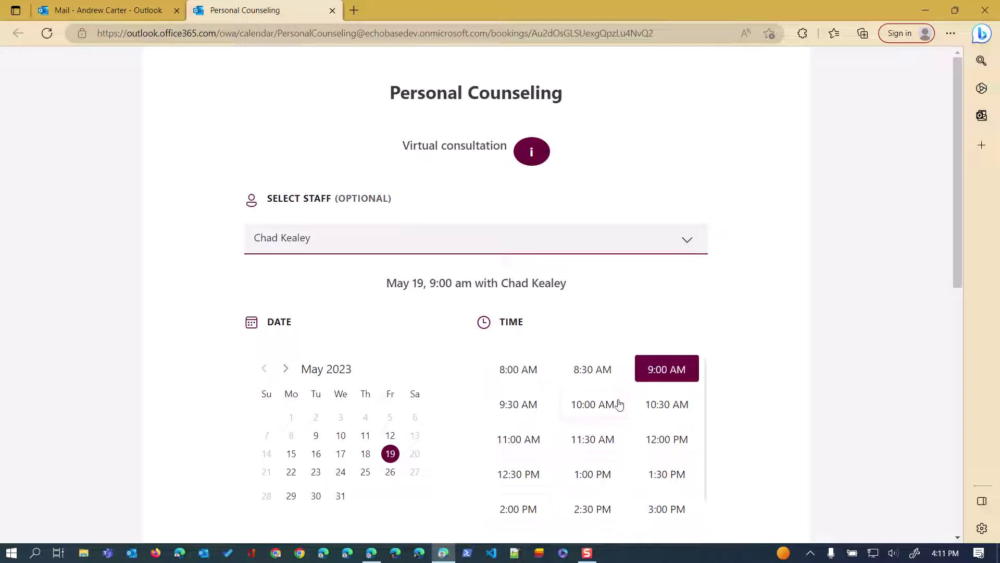
left_click(601, 404)
scroll(584, 390, "down", 1)
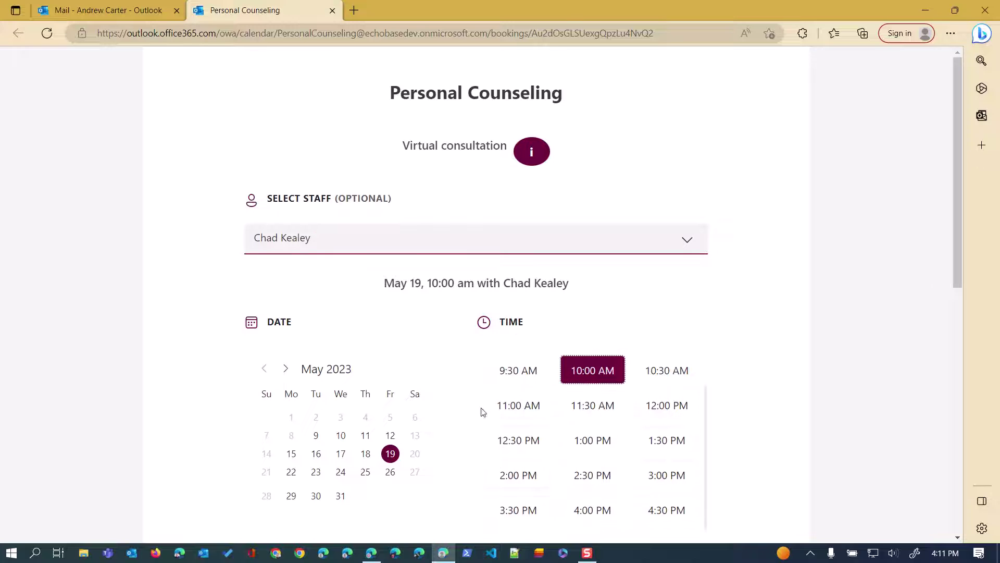
scroll(472, 396, "down", 5)
scroll(424, 253, "down", 4)
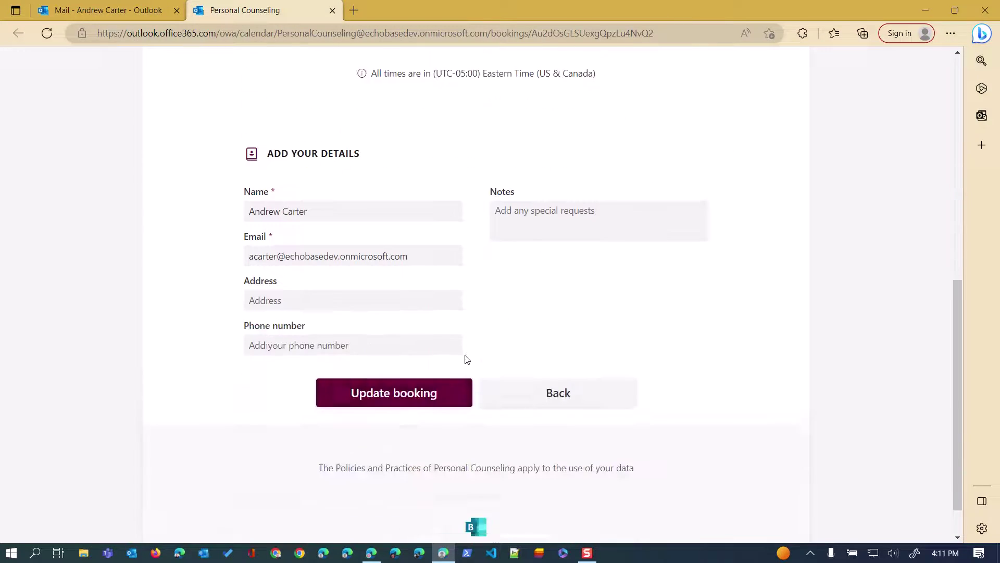
left_click(397, 383)
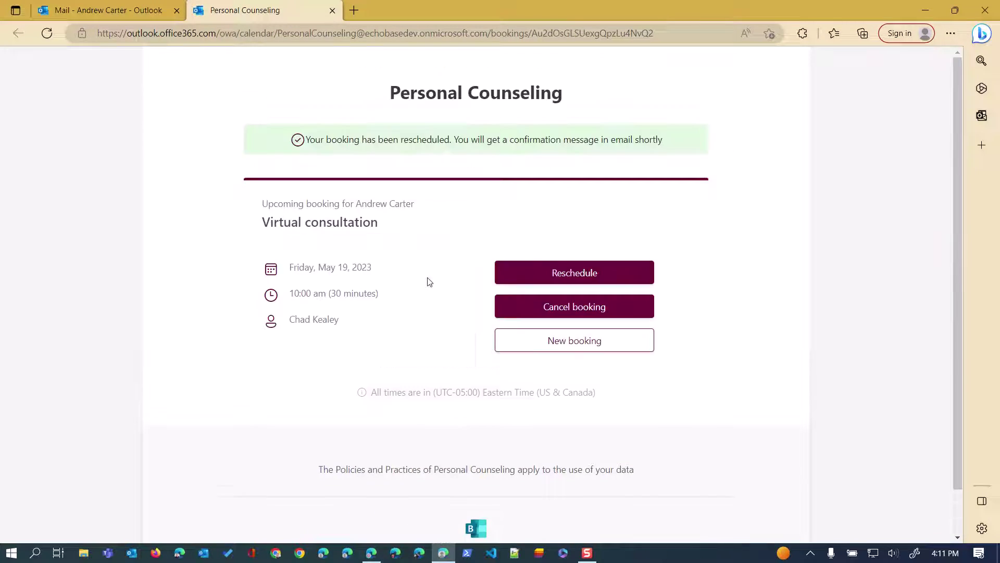
key("alt+Tab")
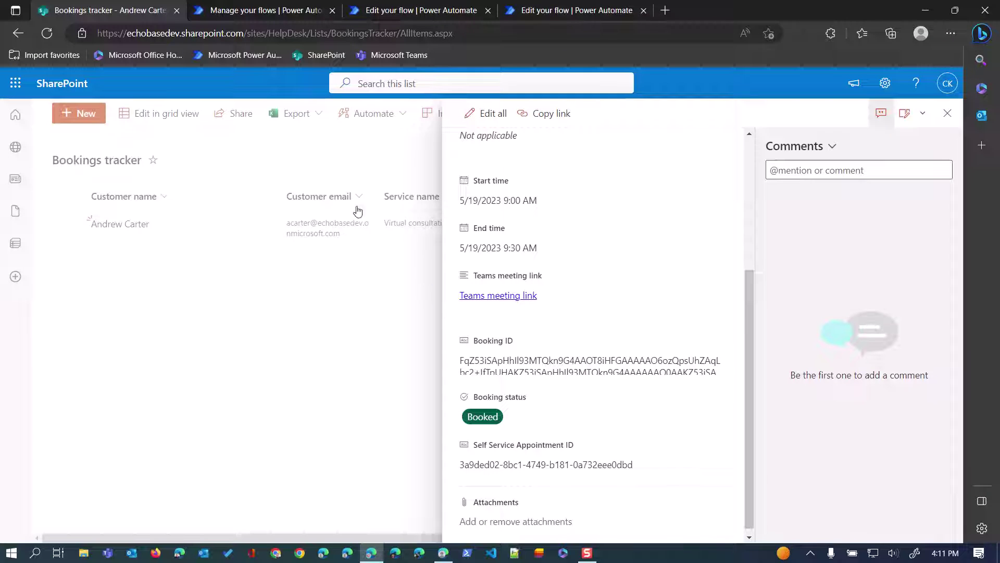
Open the latest successful 'DEMO: When a booking is updated' run and scroll Compose body inputs to Id.
left_click(404, 9)
left_click(554, 10)
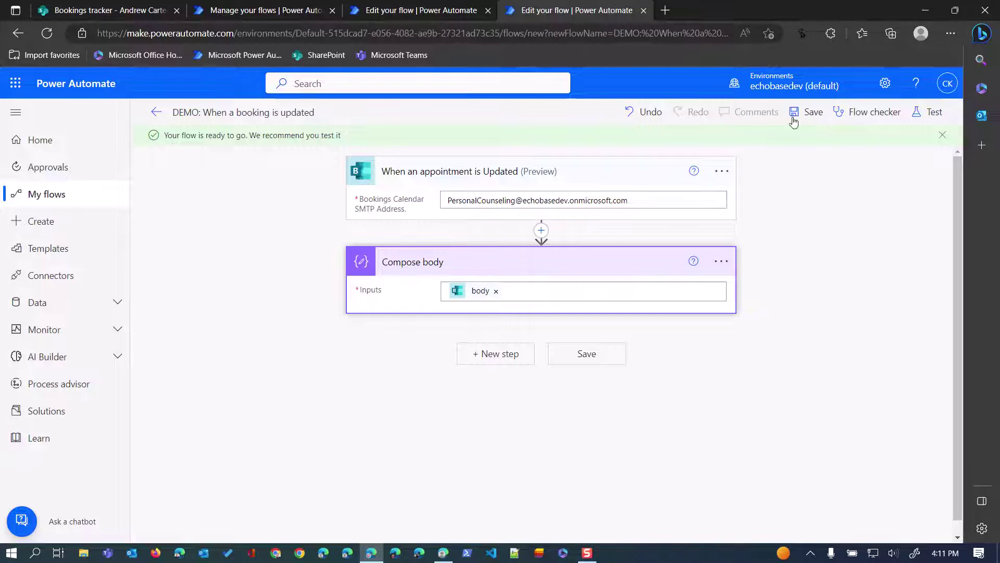
left_click(156, 113)
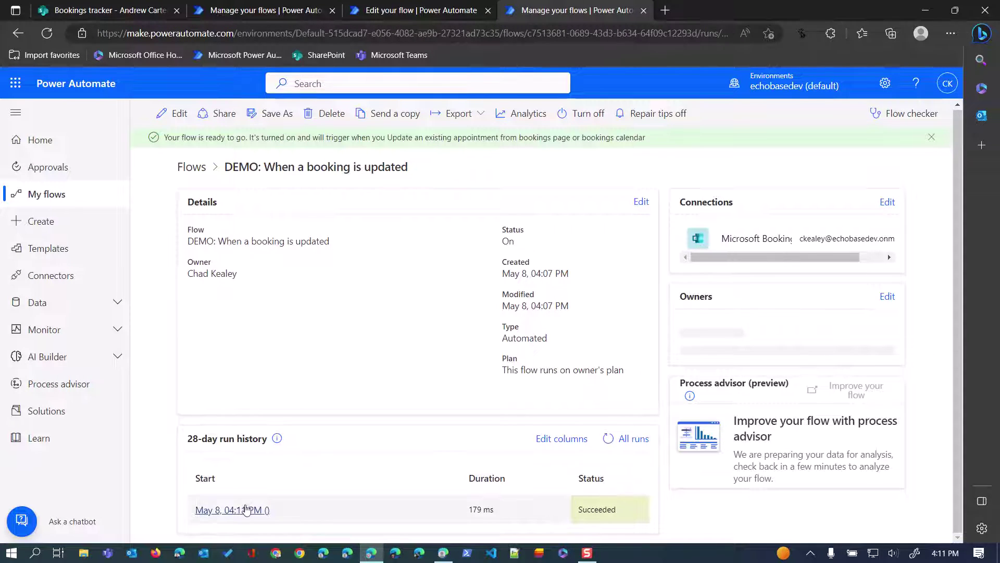
left_click(241, 509)
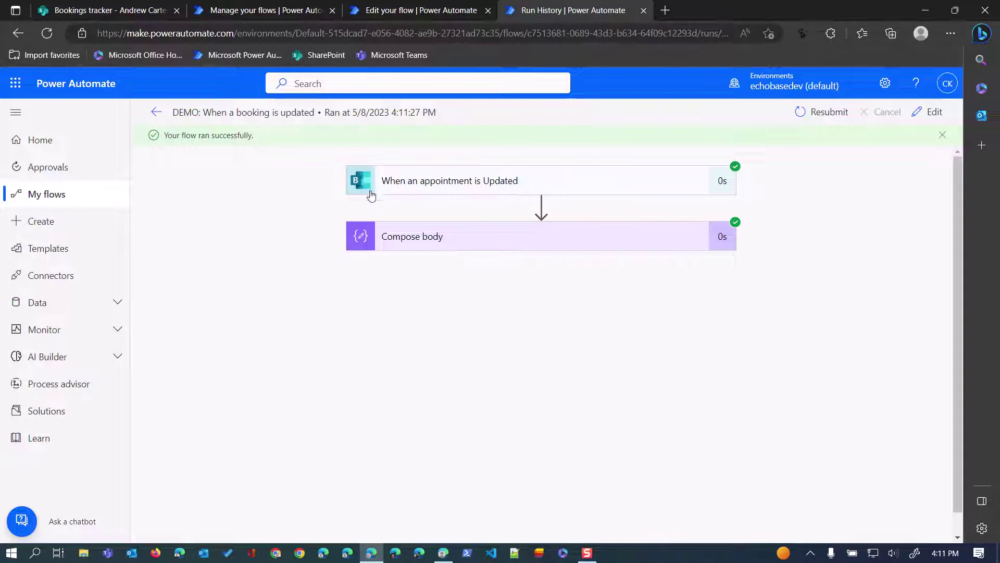
left_click(455, 246)
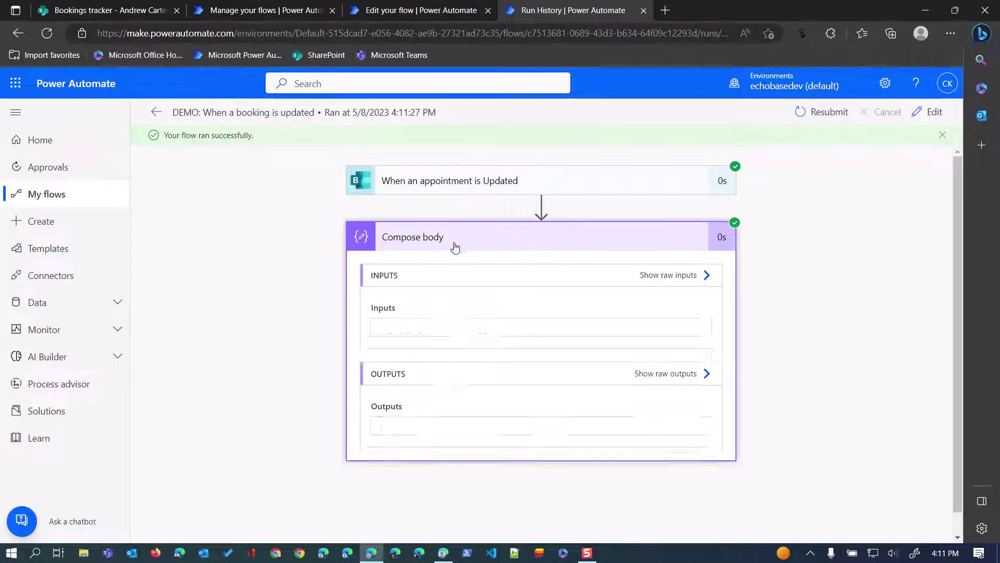
scroll(513, 396, "down", 3)
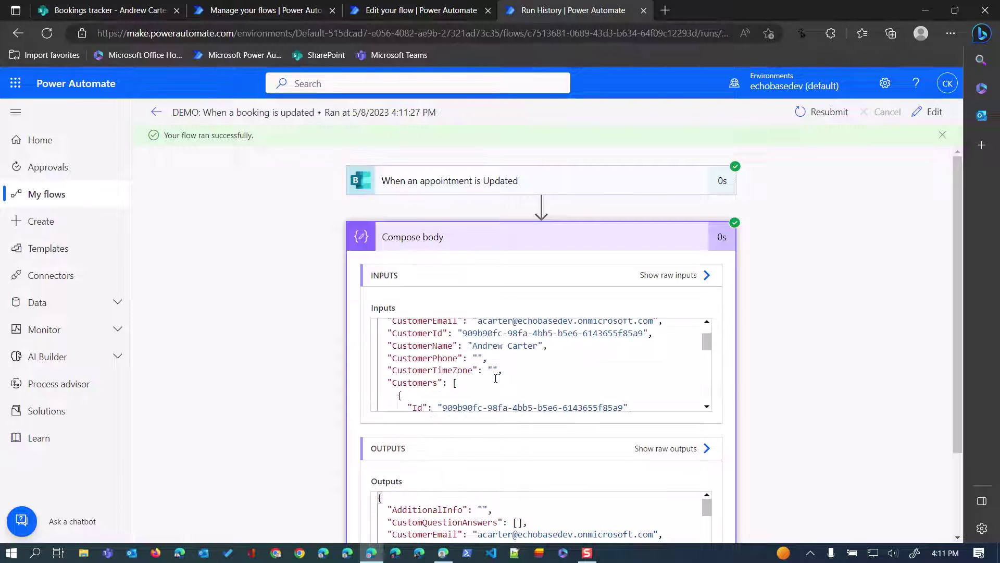
scroll(484, 358, "down", 1)
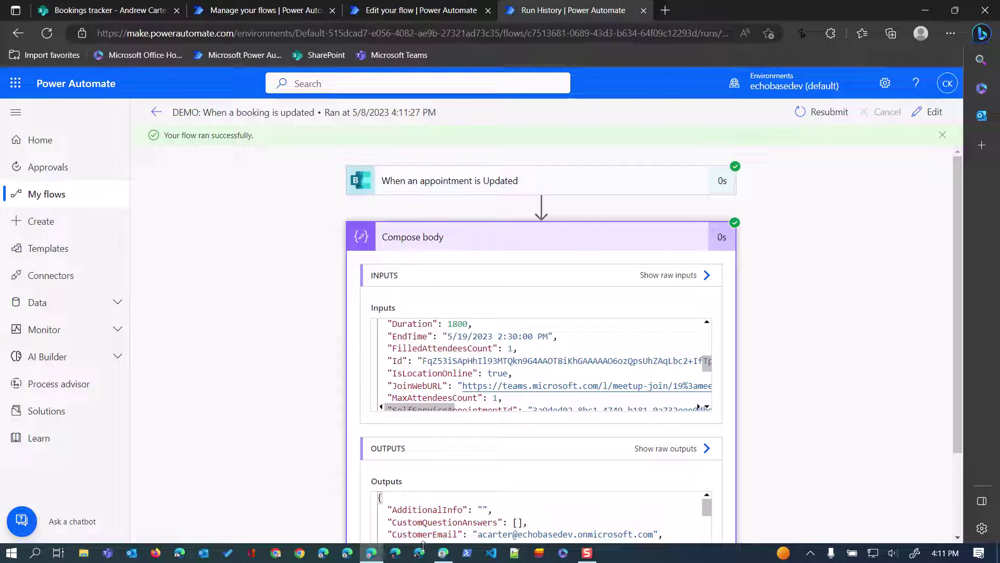
left_click(516, 553)
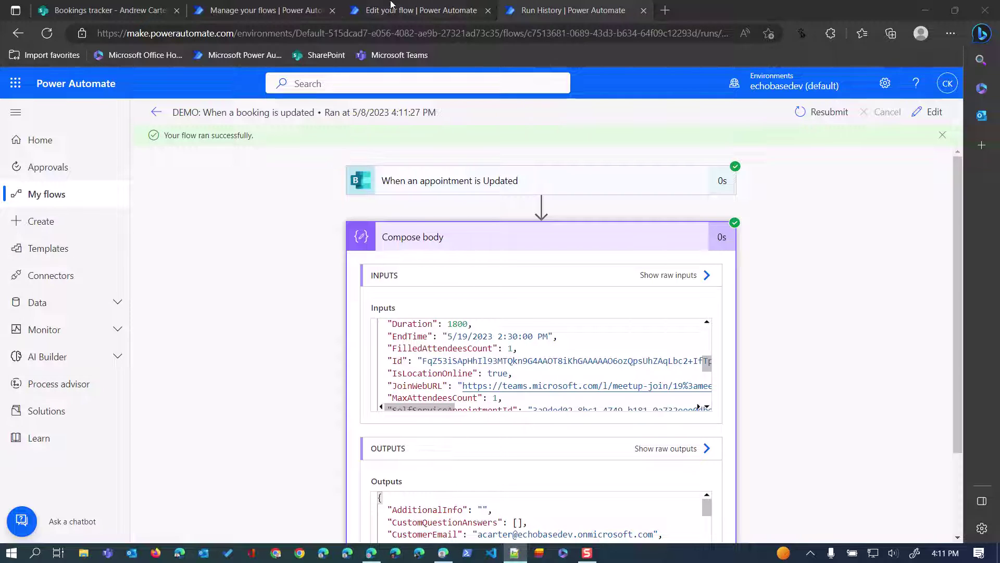
Copy the tracker item's Booking ID into the Notepad++ 'new 4' tab.
key("ctrl+1")
left_click(472, 355)
key("ctrl+a")
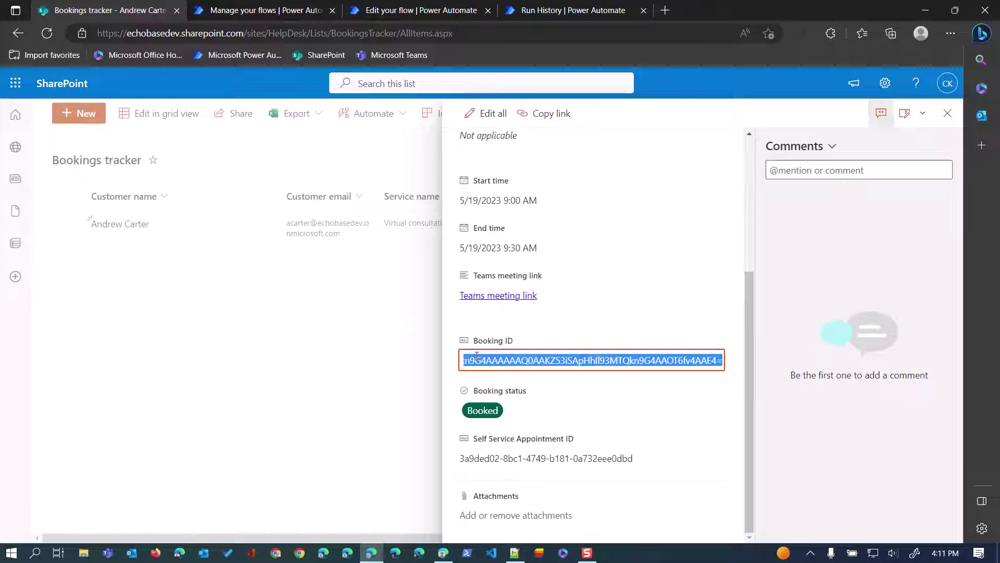
key("alt+Tab")
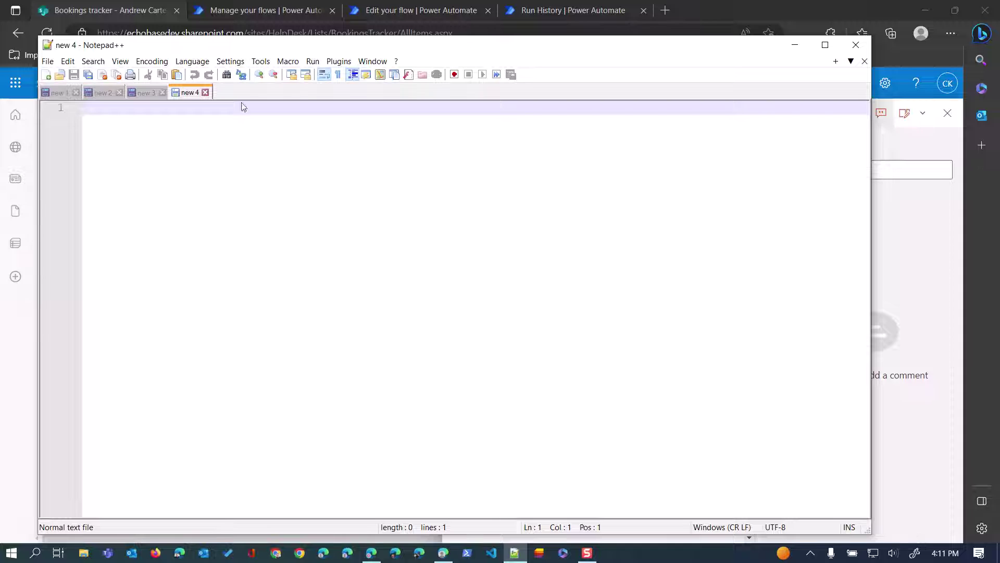
type("FqZ53iSApHhIl93MTQkn9G4AAOT8iHFGAAAAAO6ozQpsUhZAqLbc2+IfTpUHAKZ53iSApHhIl93MTQkn9G4AAAAAAQ0AAKZ53iSApHhIl93MTQkn9G4AAOT6fv4AAE4=")
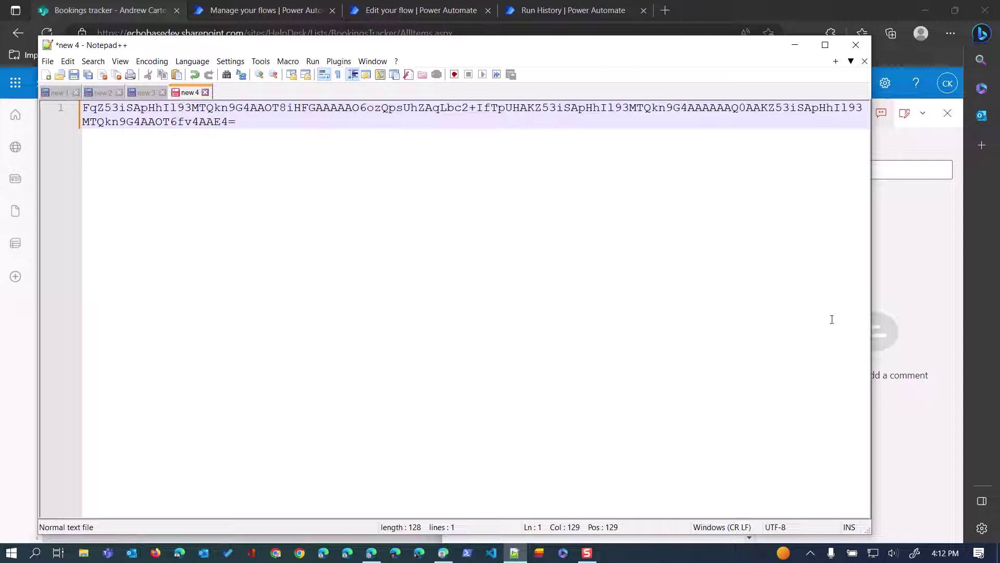
Copy the run's Id from the flow inputs and paste it on line 3 below the Booking ID.
key("alt+Tab")
left_click(560, 9)
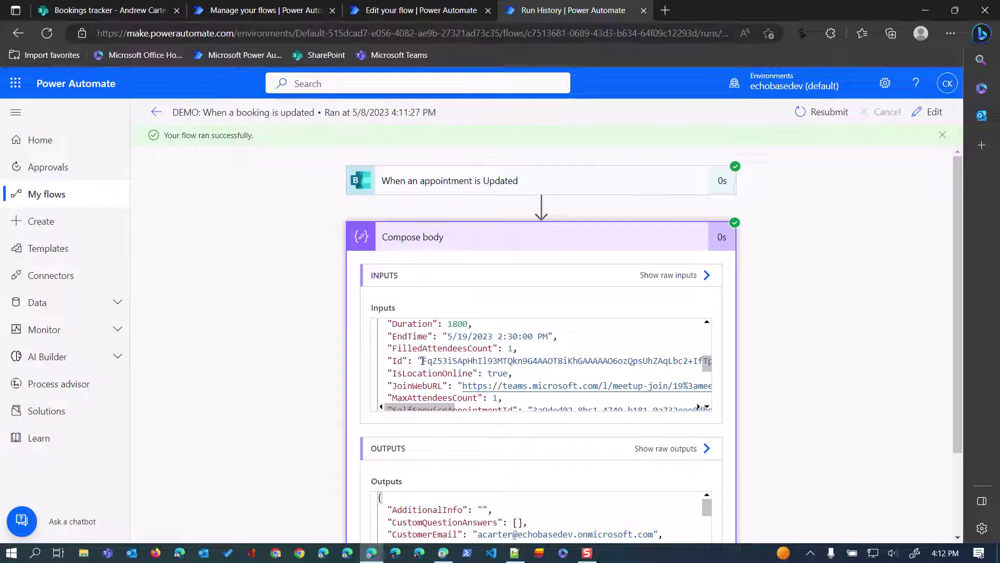
left_click_drag(422, 361, 677, 360)
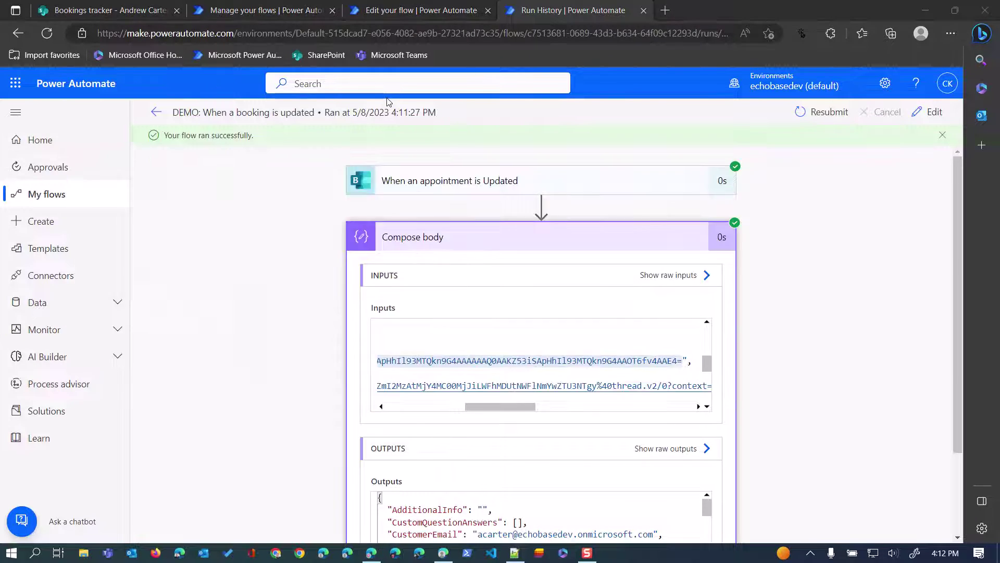
key("ctrl+Tab")
key("alt+Tab")
key("alt+Tab")
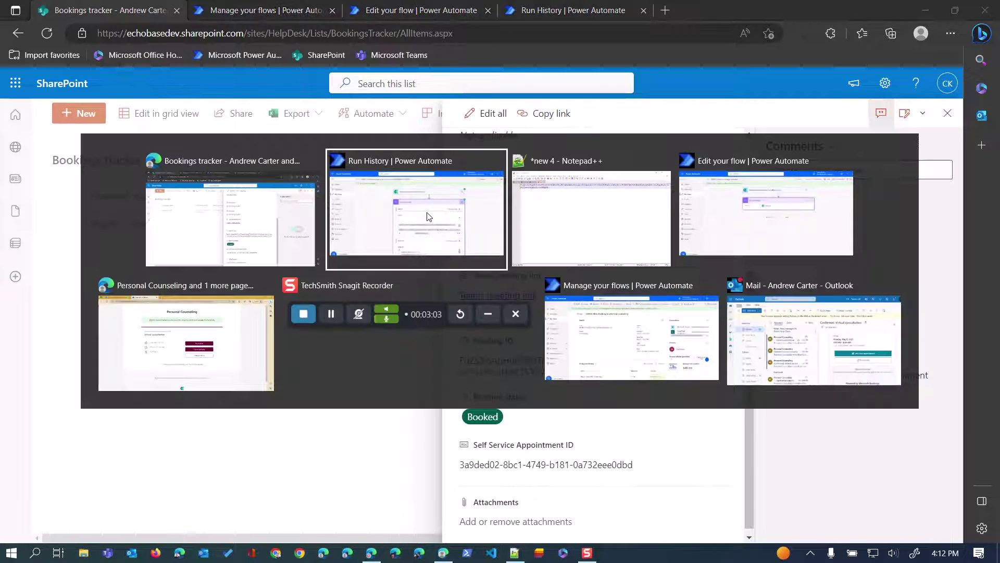
key("Return")
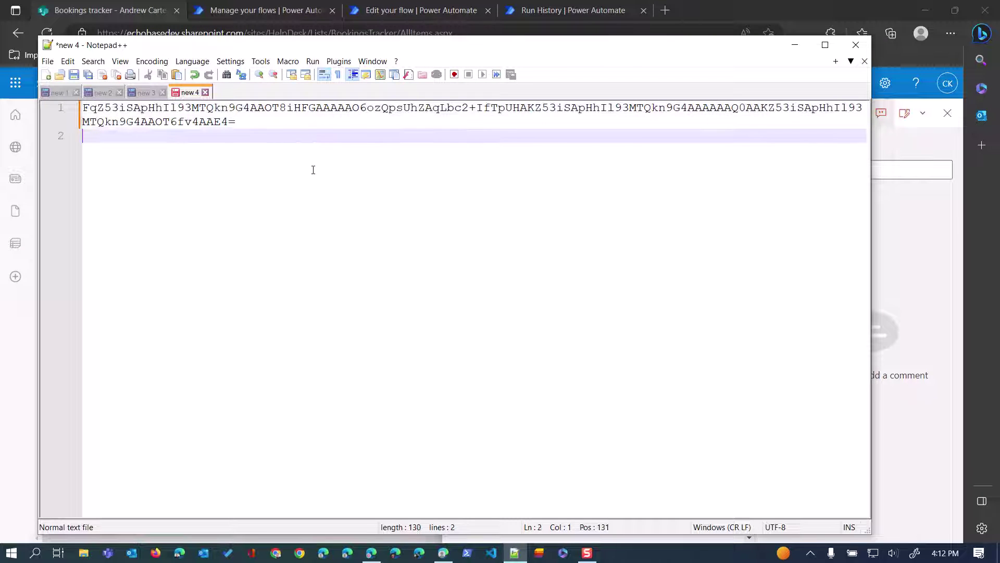
key("Return")
type("FqZ53iSApHhIl93MTQkn9G4AAOT8iKhGAAAAAO6ozQpsUhZAqLbc2+IfTpUHAKZ53iSApHhIl93MTQkn9G4AAAAAAQ0AAKZ53iSApHhIl93MTQkn9G4AAOT6fv4AAE4=")
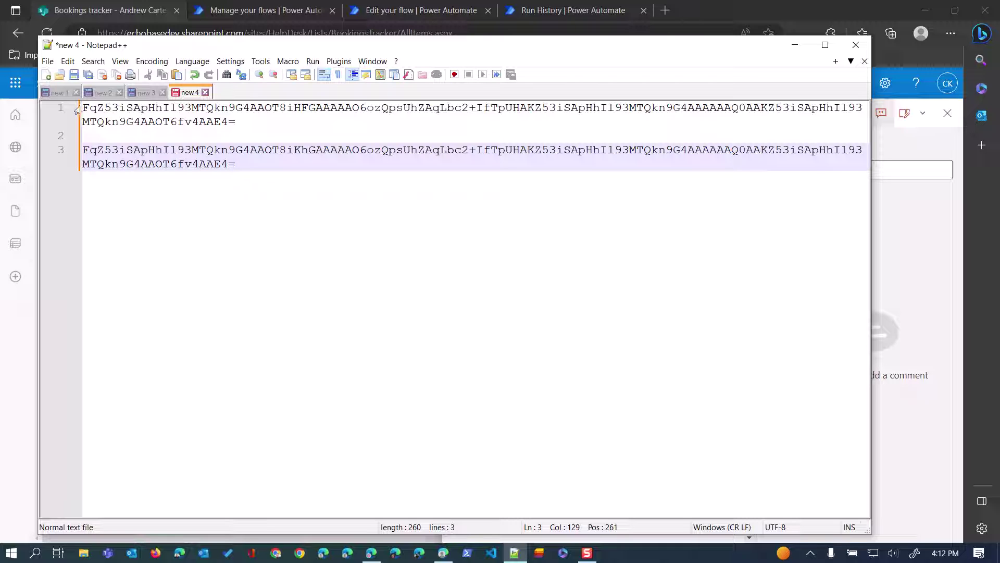
Highlight the start of the first ID to compare the two values, then minimize Notepad++.
left_click_drag(79, 113, 703, 108)
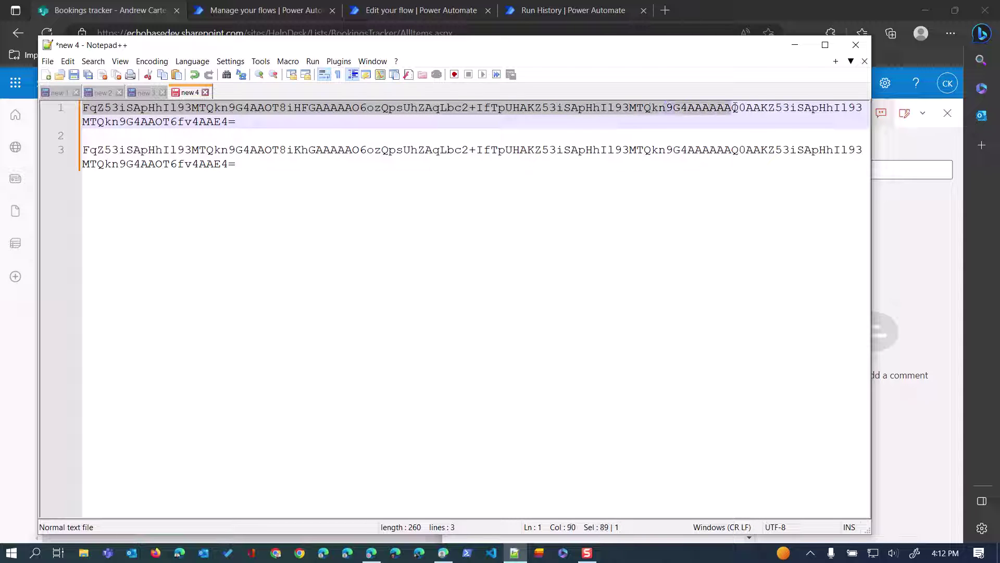
left_click_drag(734, 108, 757, 140)
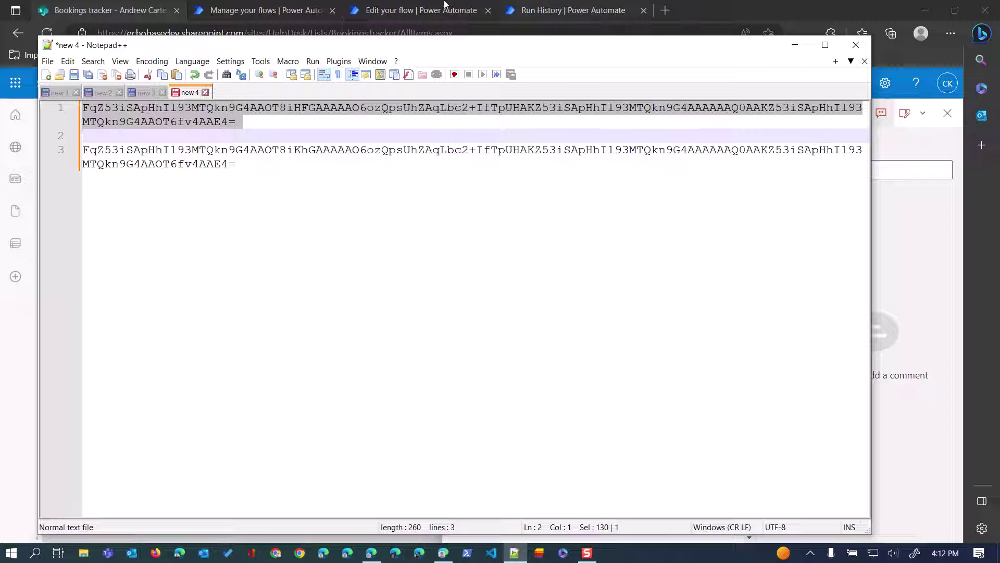
left_click(795, 44)
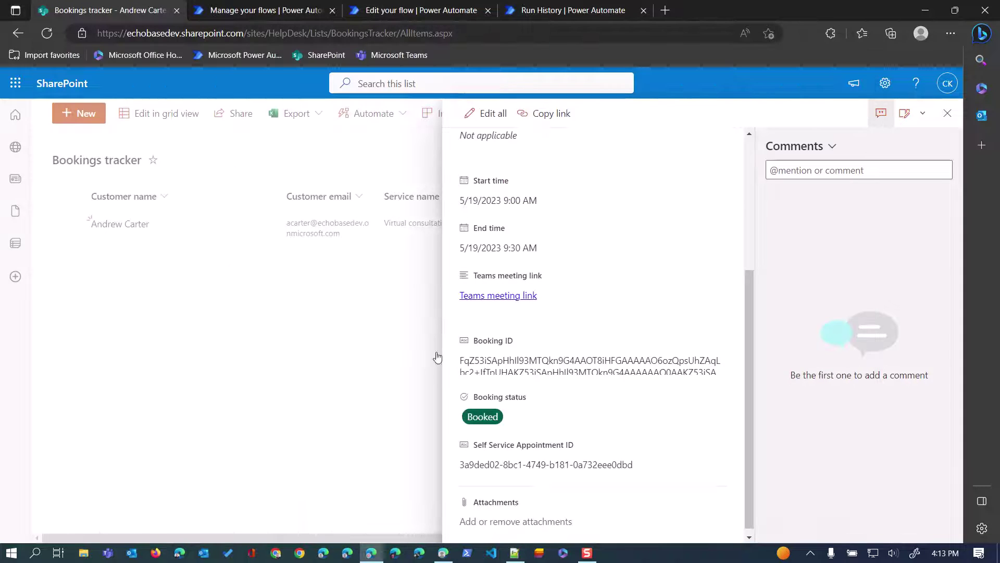
Scroll the Compose body outputs and highlight the full SelfServiceAppointmentId value for comparison.
left_click(548, 5)
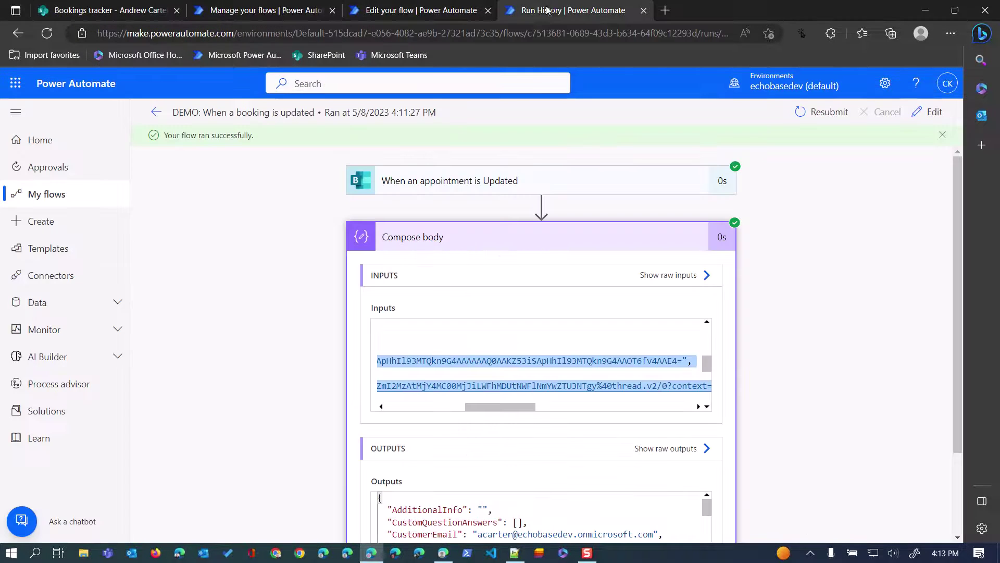
scroll(433, 411, "down", 2)
scroll(431, 394, "up", 2)
scroll(471, 359, "down", 2)
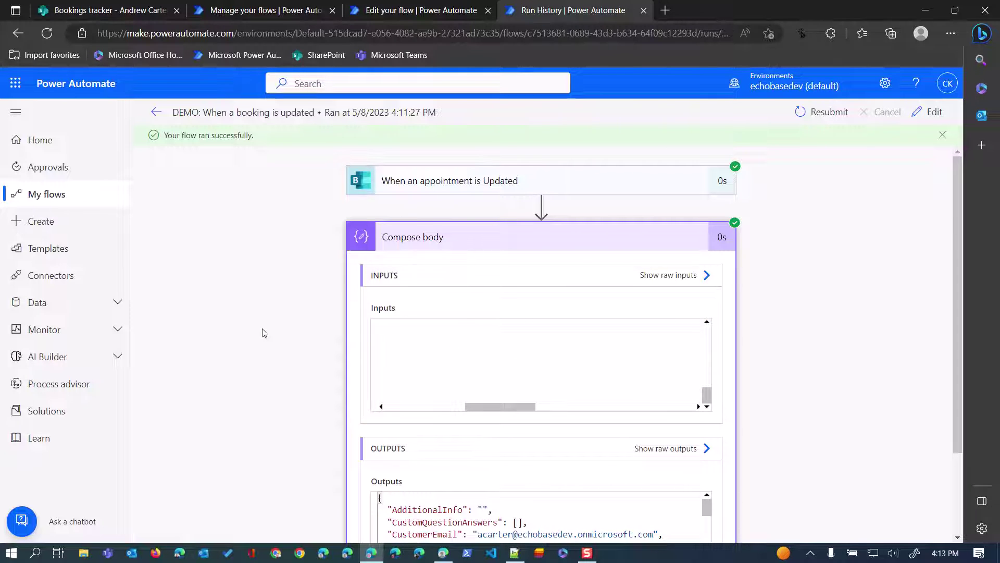
scroll(335, 391, "down", 2)
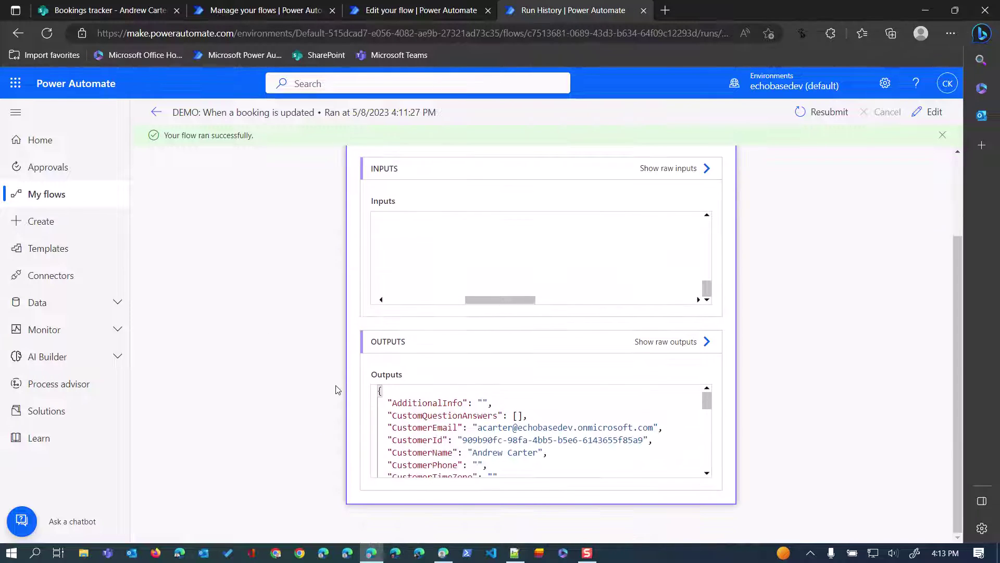
scroll(442, 424, "down", 5)
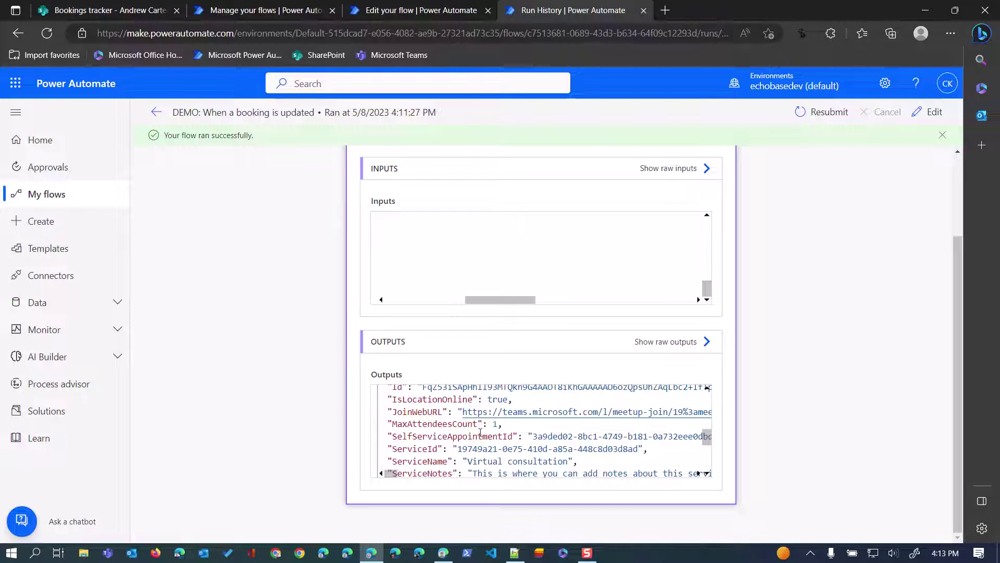
left_click_drag(393, 437, 514, 437)
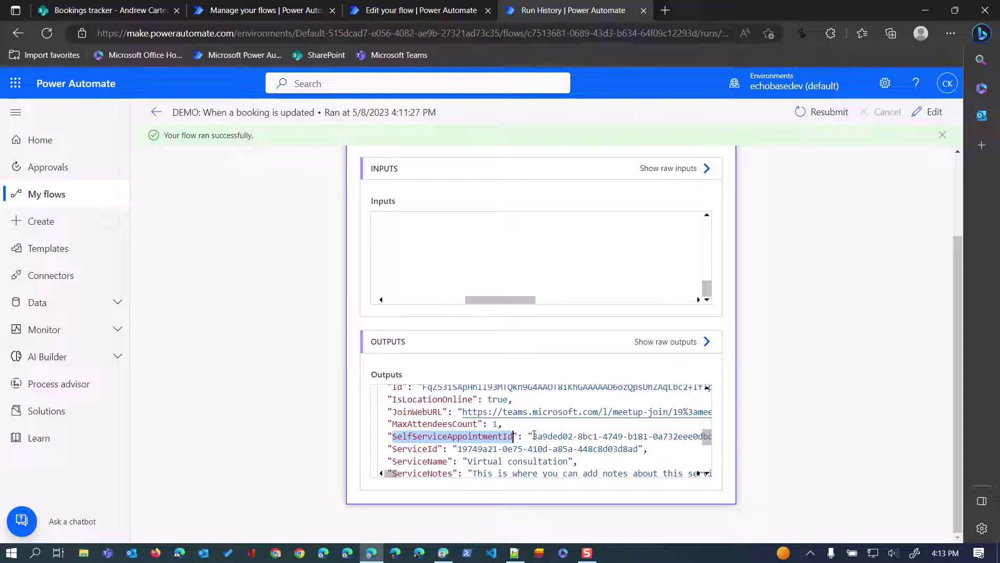
left_click(533, 436)
key("shift+End")
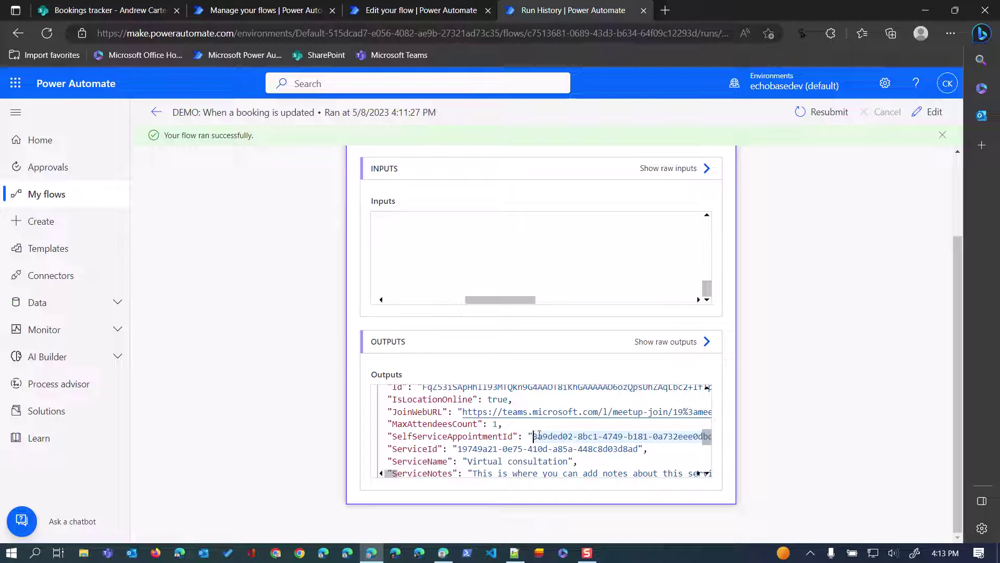
left_click_drag(533, 436, 683, 436)
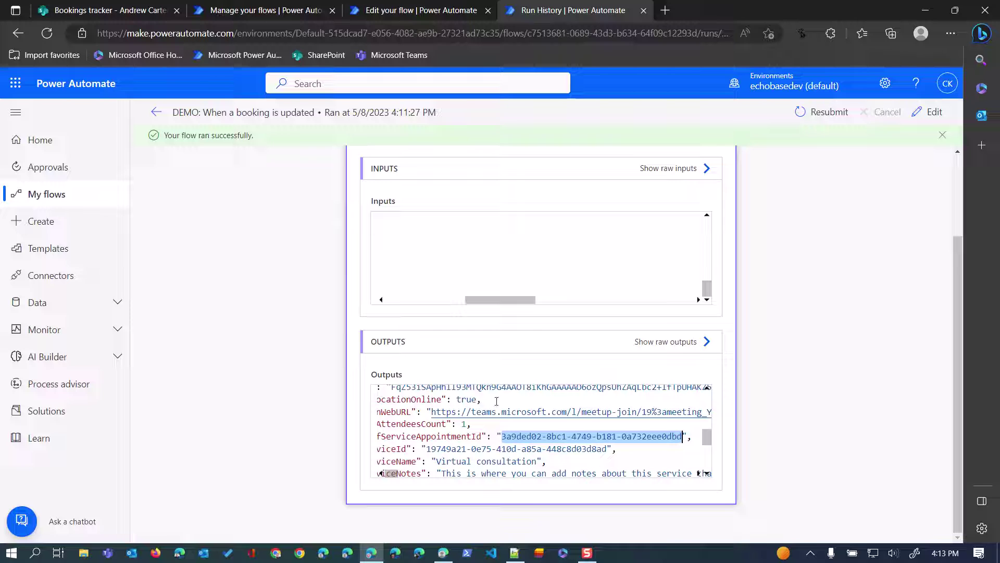
left_click(94, 10)
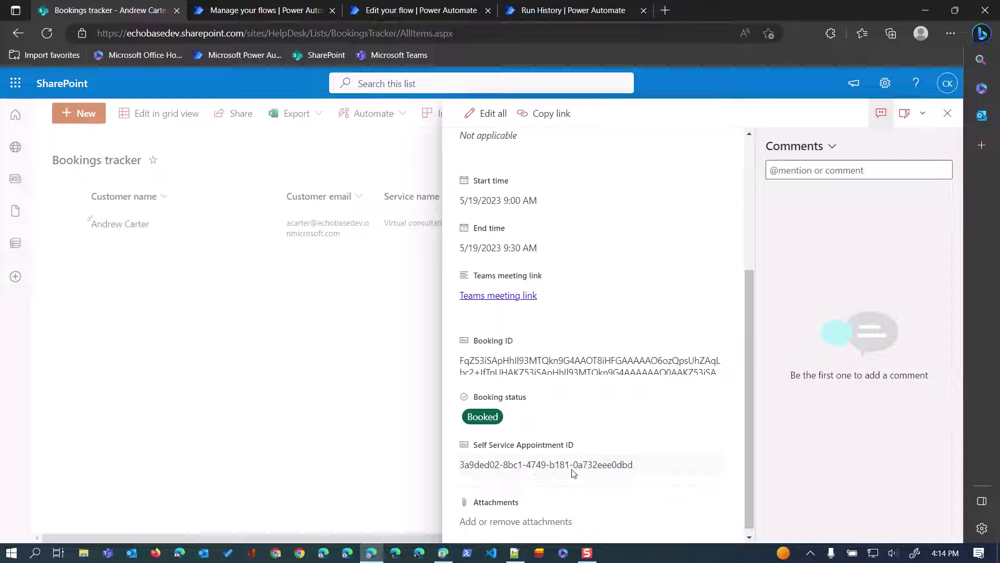
Add a blue 'Updated' choice to Booking status between Booked and Cancelled, and save the column.
left_click(947, 113)
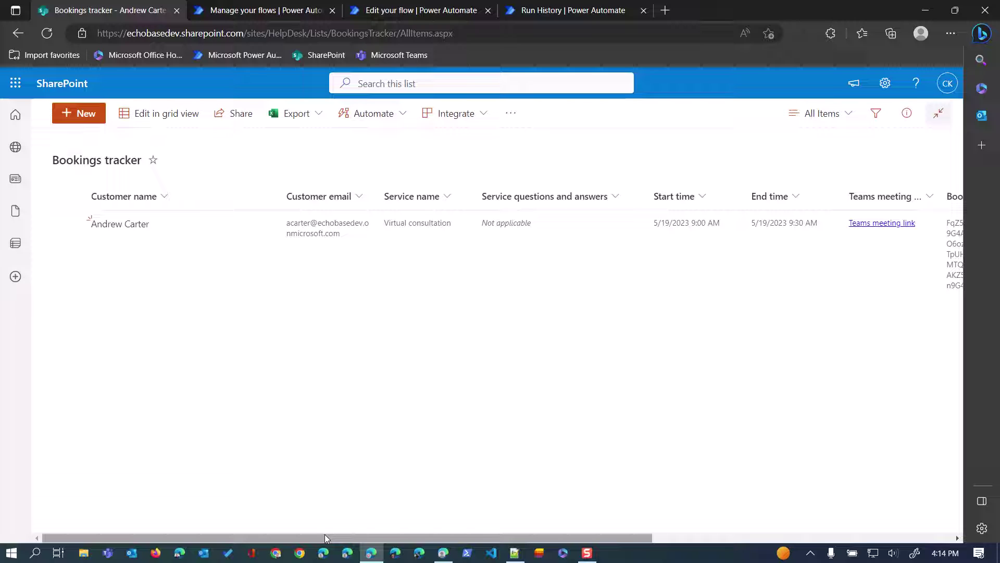
left_click_drag(325, 538, 671, 534)
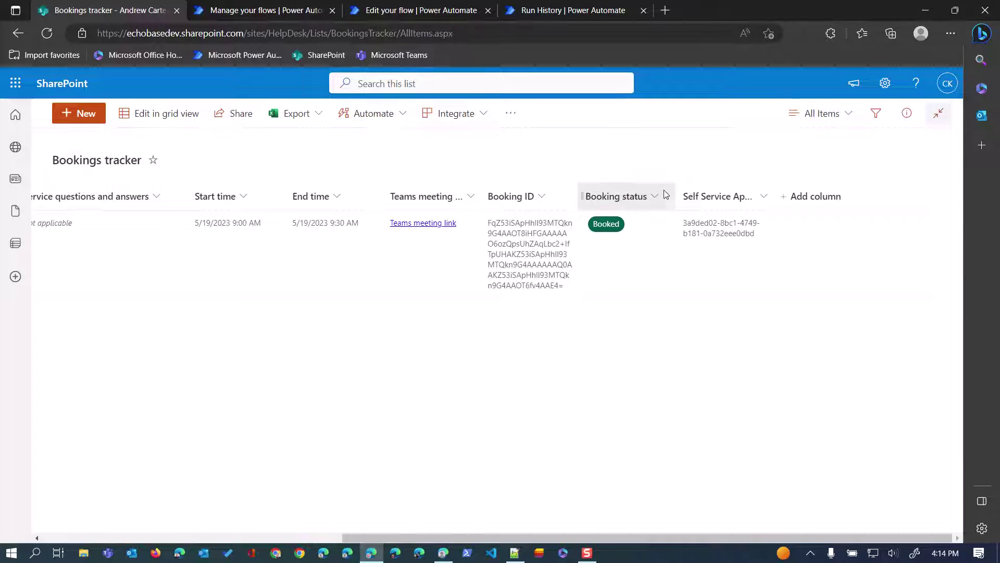
left_click(663, 200)
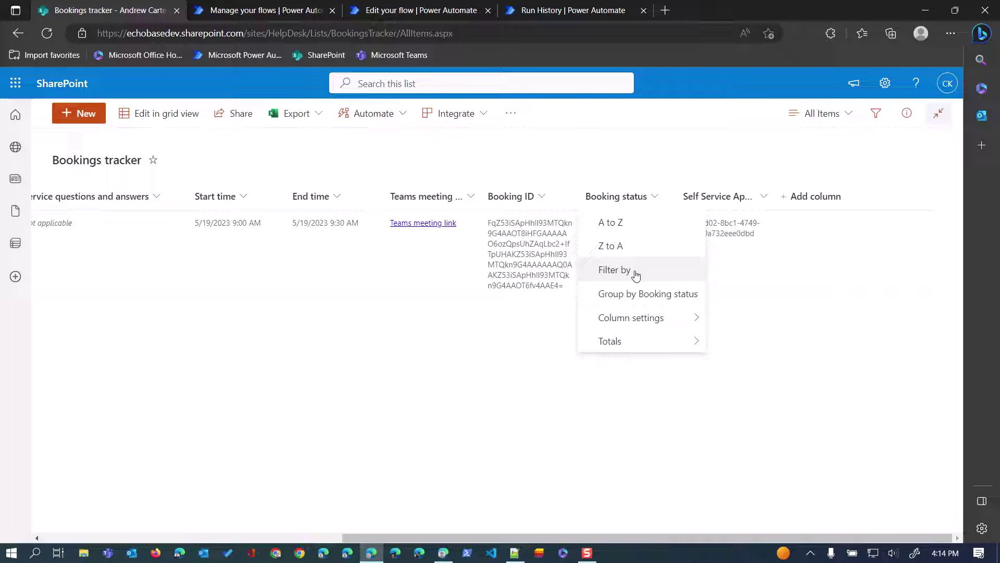
mouse_move(632, 318)
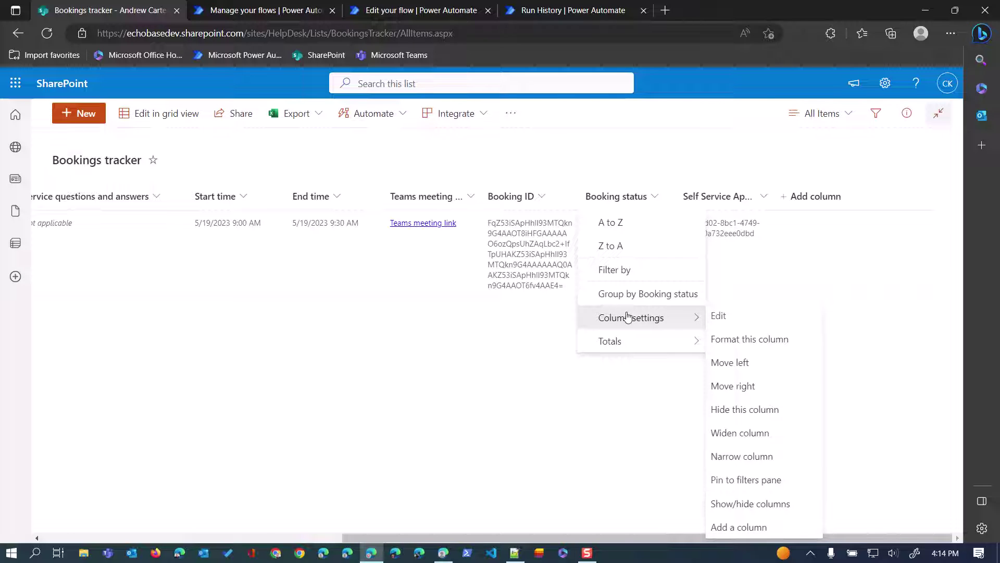
left_click(720, 316)
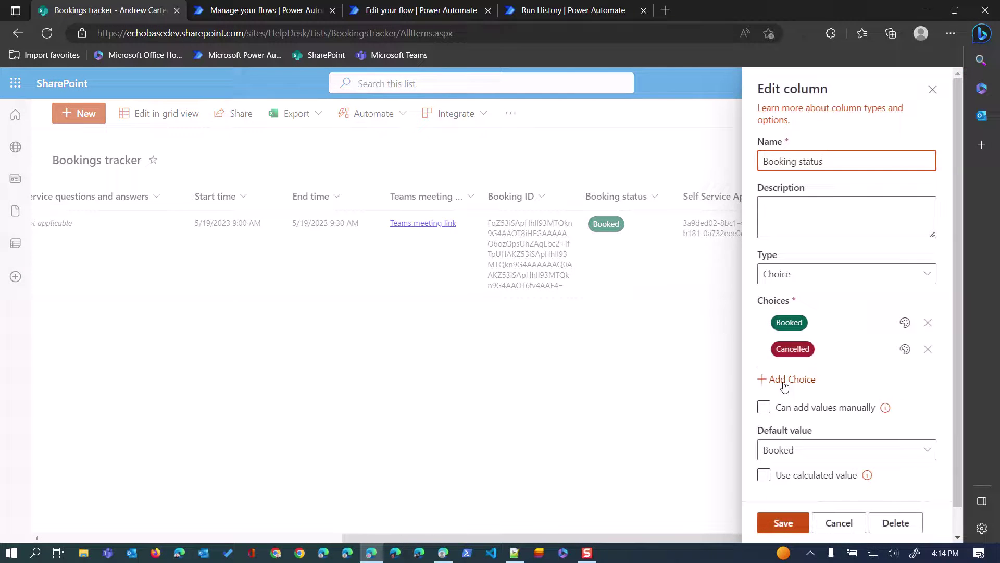
left_click(788, 380)
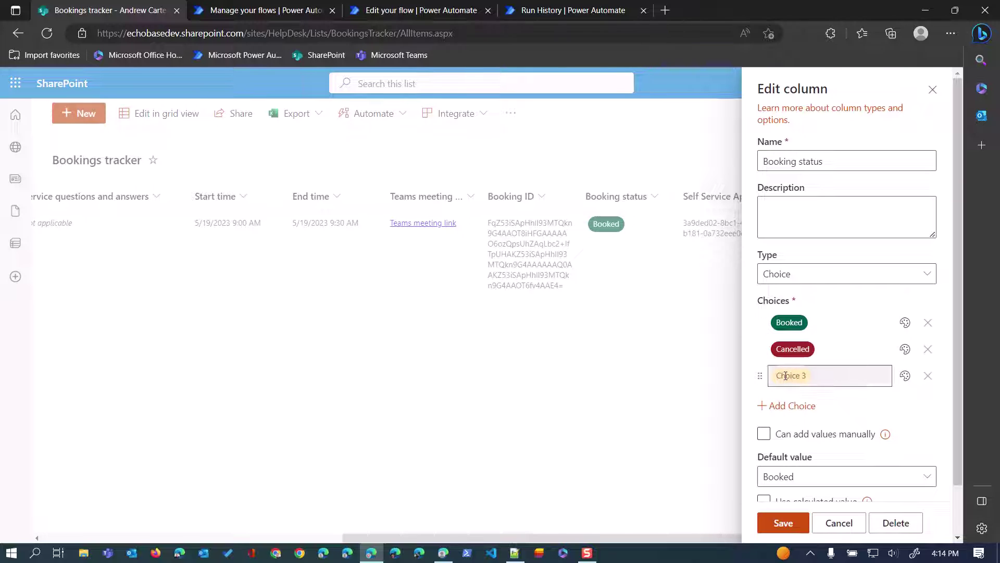
type("Updated")
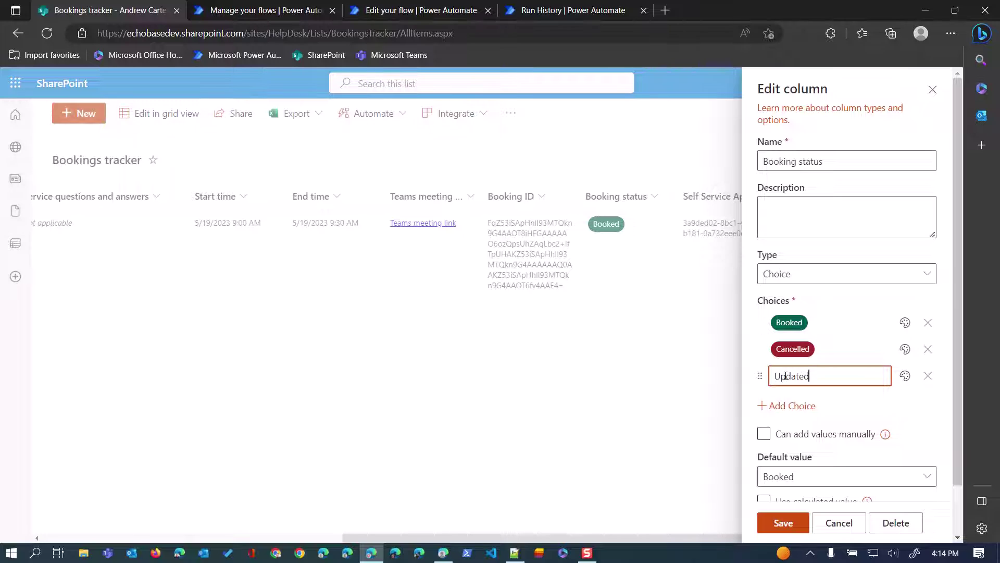
left_click(905, 376)
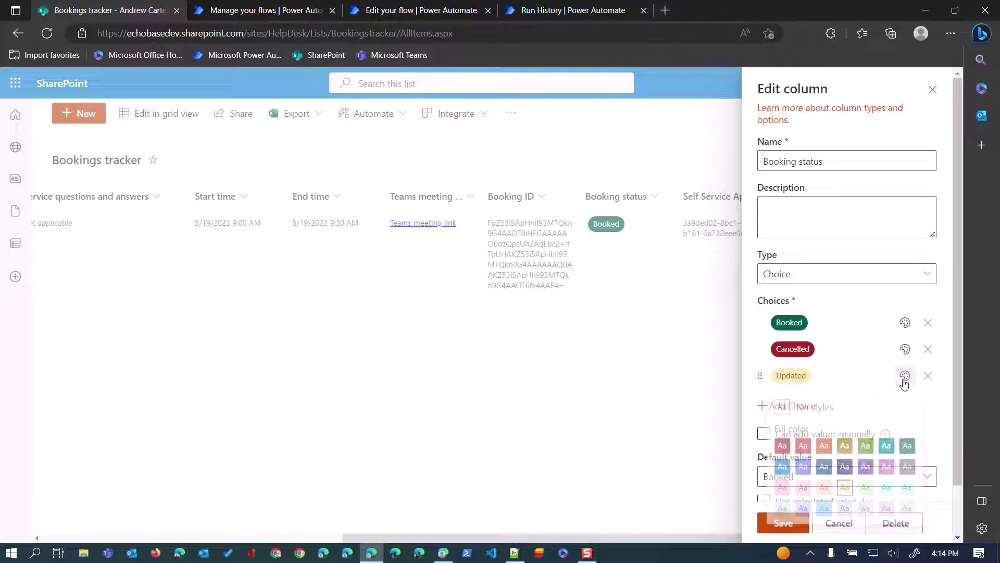
left_click(803, 470)
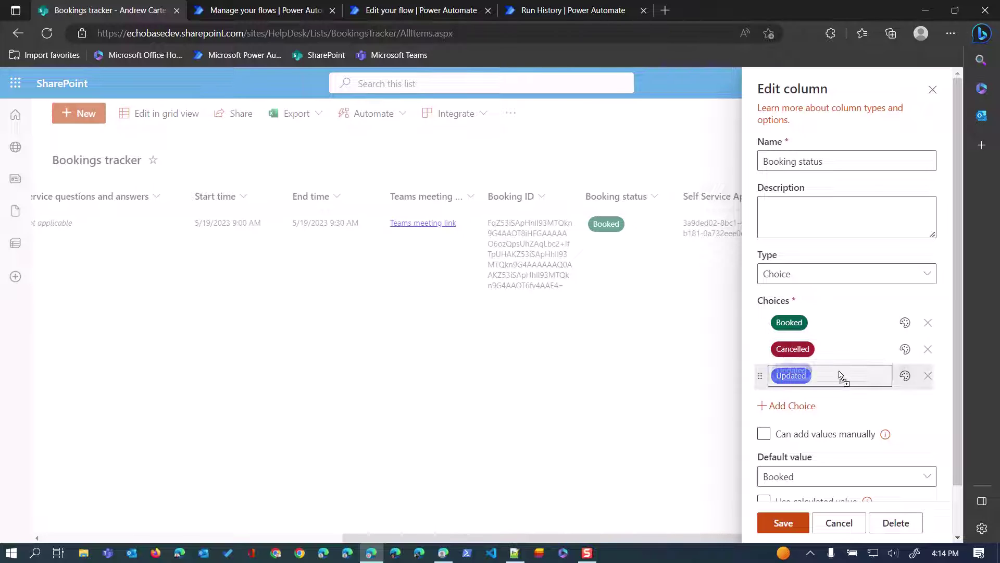
left_click_drag(760, 376, 766, 336)
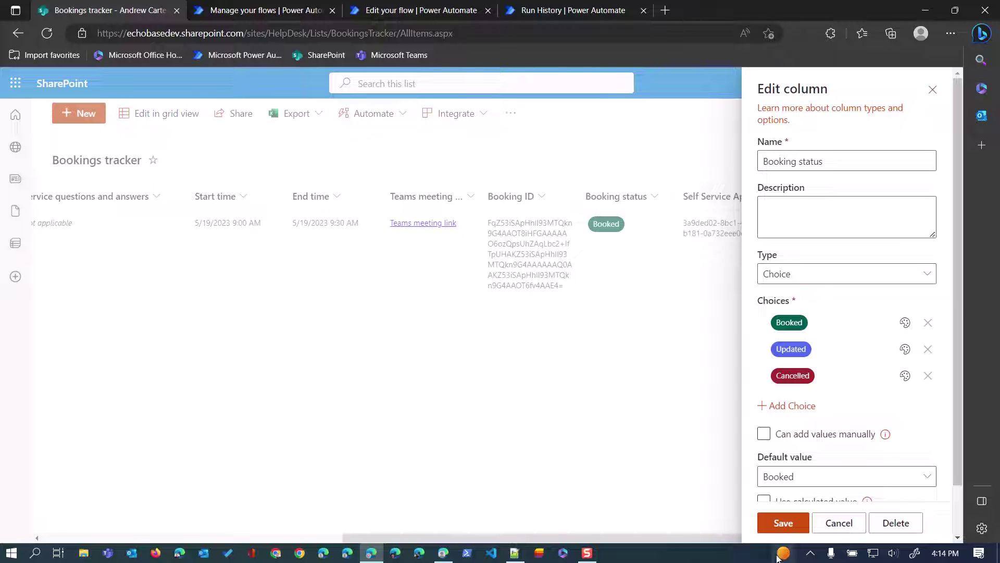
left_click(790, 531)
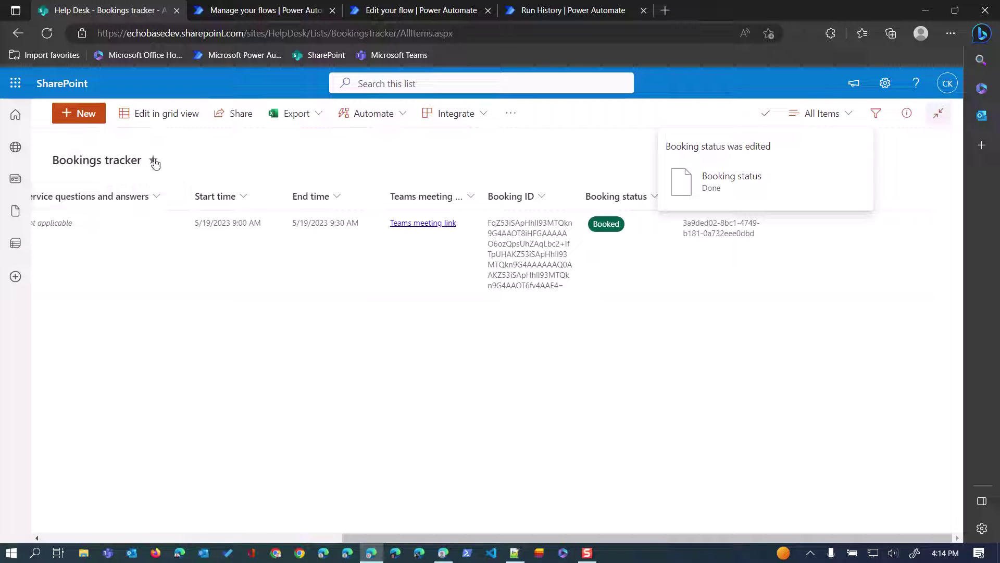
left_click(565, 10)
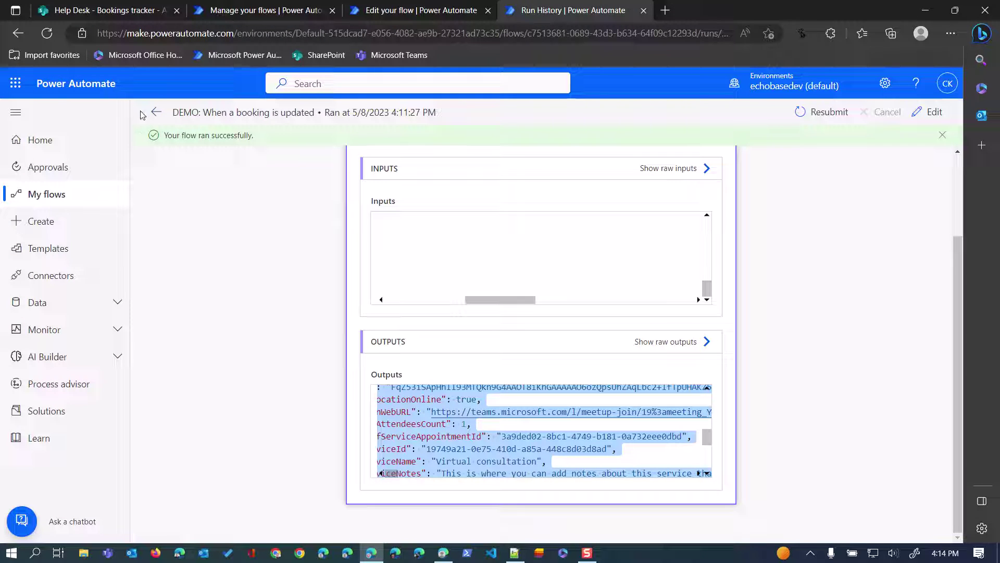
Open 'DEMO: When a booking is updated' in the designer from the run page and expand Compose body.
left_click_drag(335, 112, 520, 120)
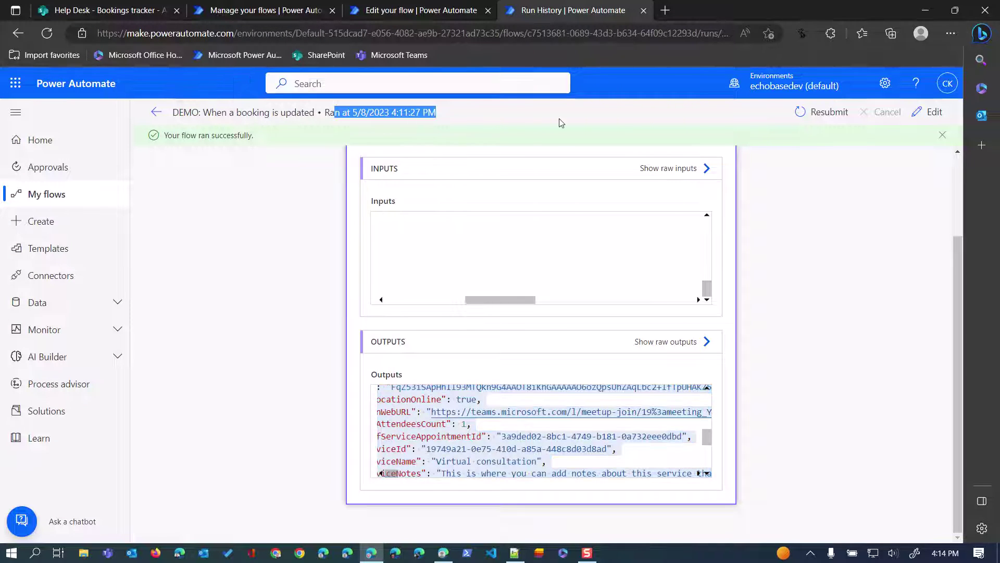
left_click(929, 111)
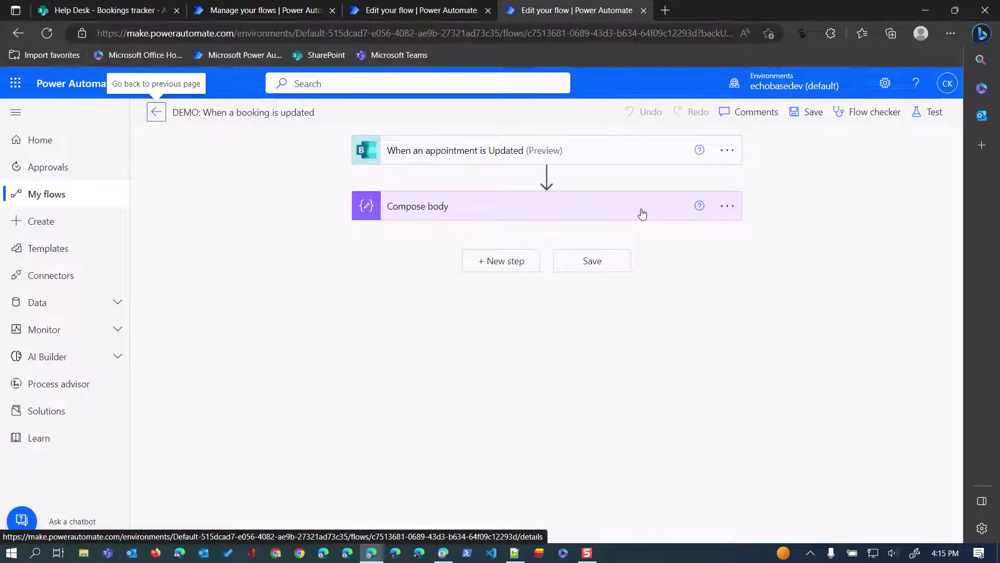
left_click(615, 214)
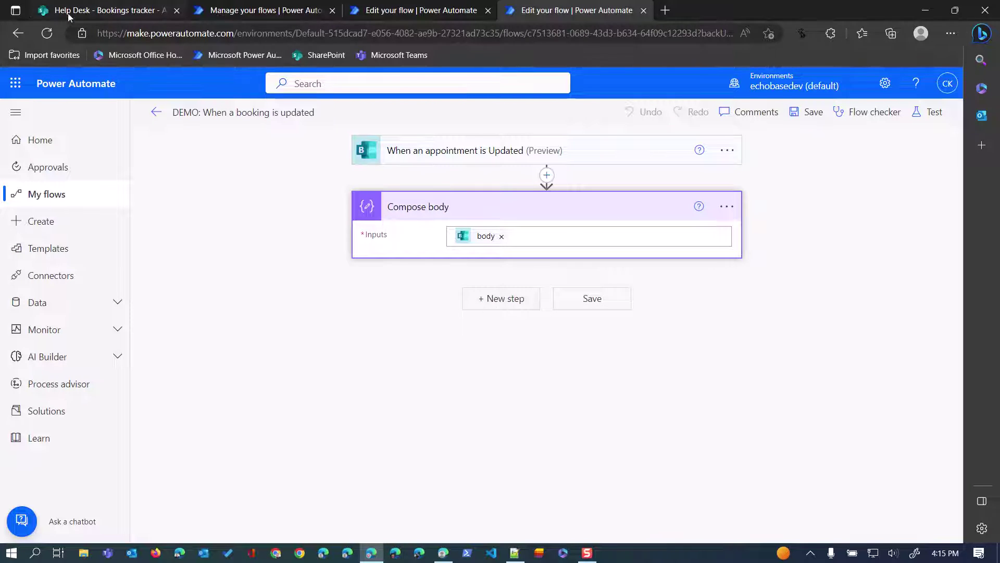
Bring up the Compose body card's input, which takes the trigger's body.
mouse_move(101, 14)
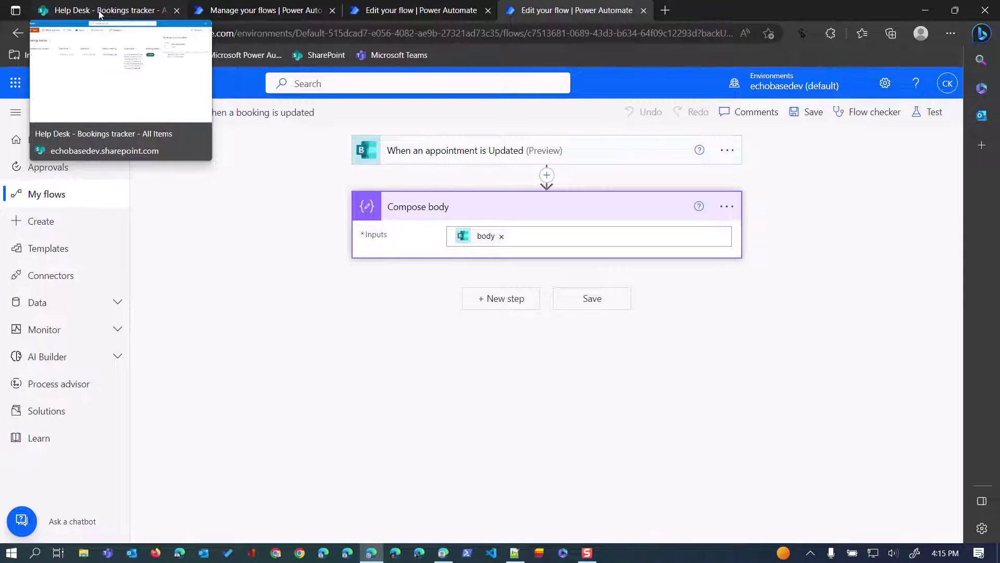
Add a SharePoint Get items step and rename it 'Get booking by self-service id'.
left_click(514, 304)
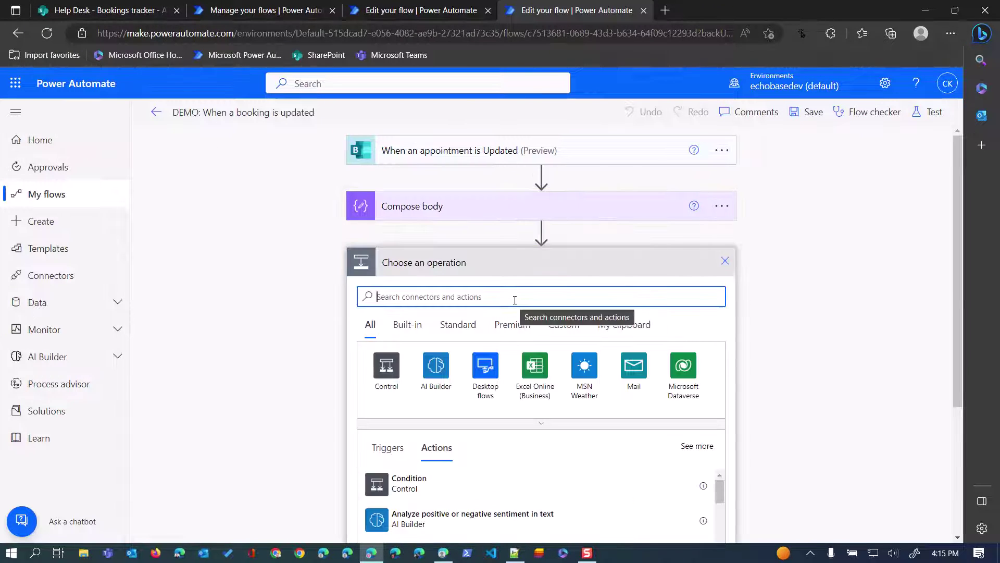
type("get items")
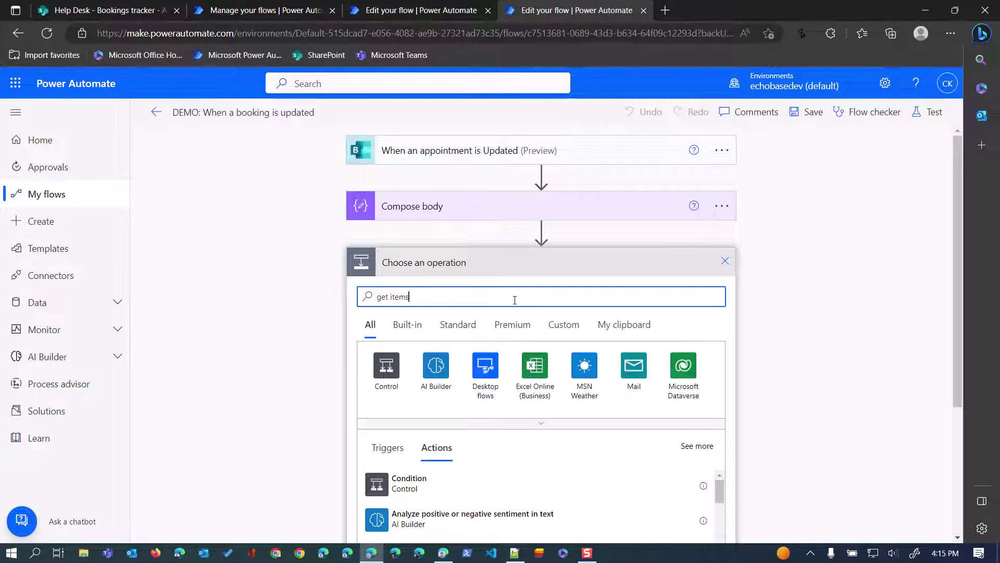
left_click(411, 483)
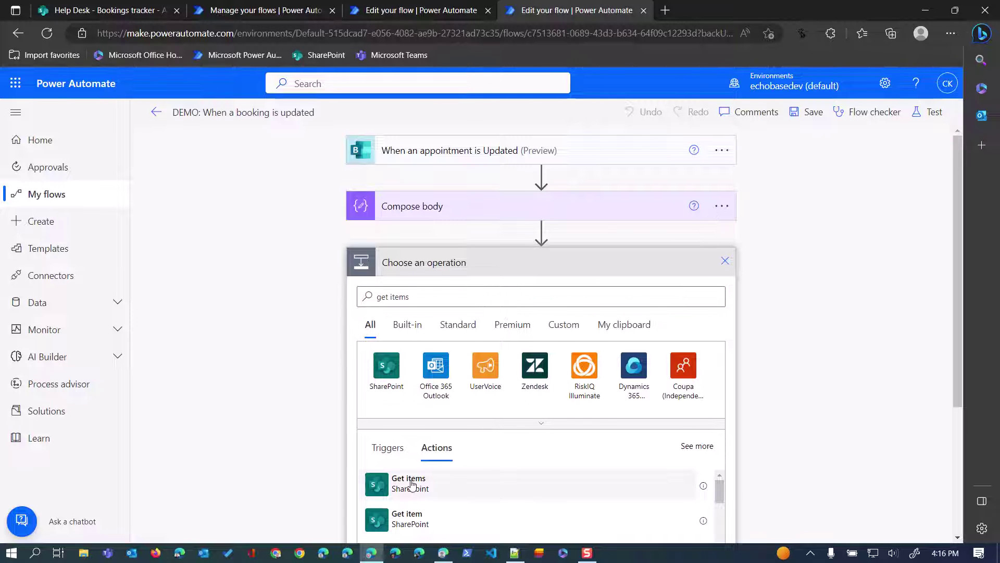
left_click(411, 483)
left_click(726, 262)
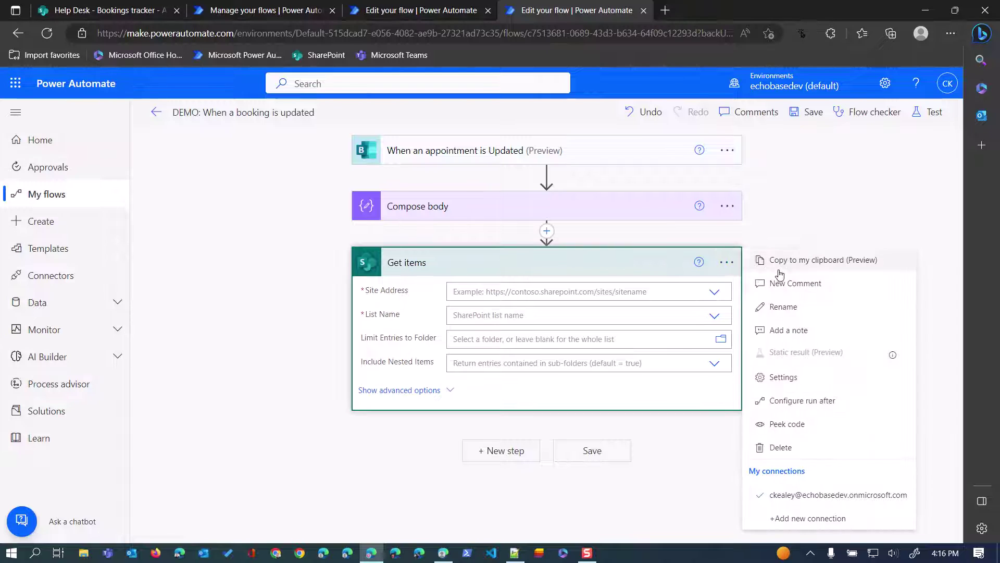
left_click(783, 306)
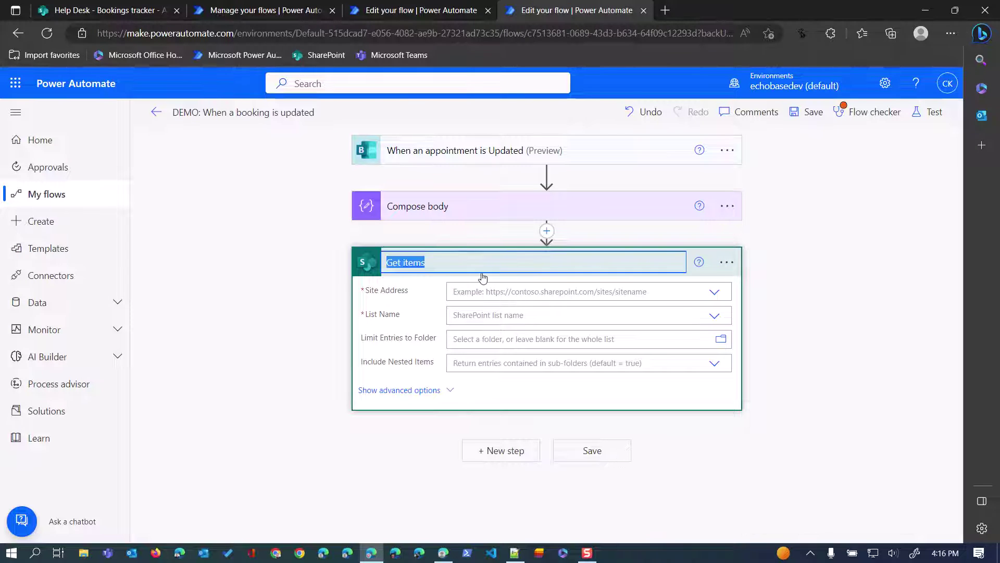
left_click(451, 265)
key("BackSpace")
key("BackSpace")
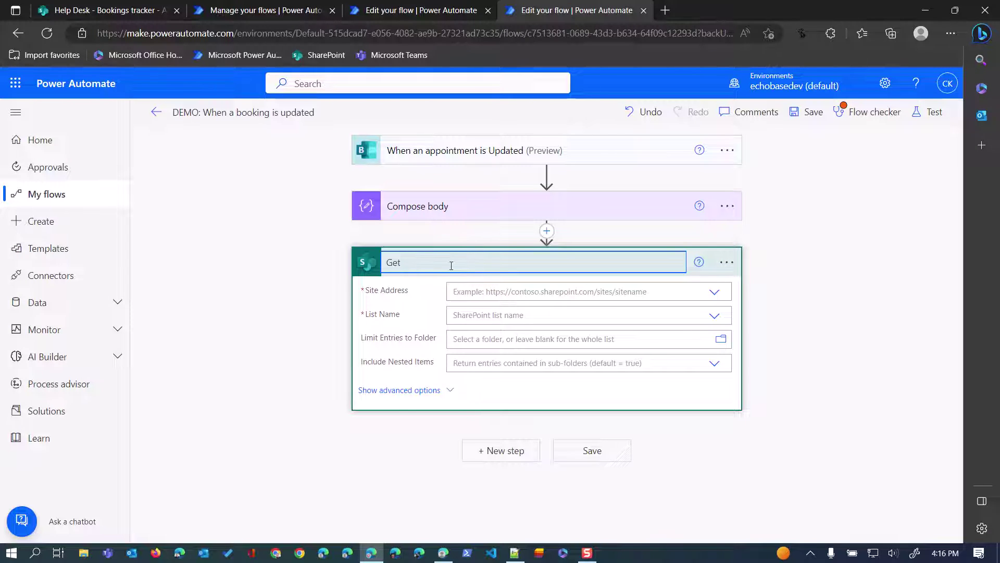
type("booking by s")
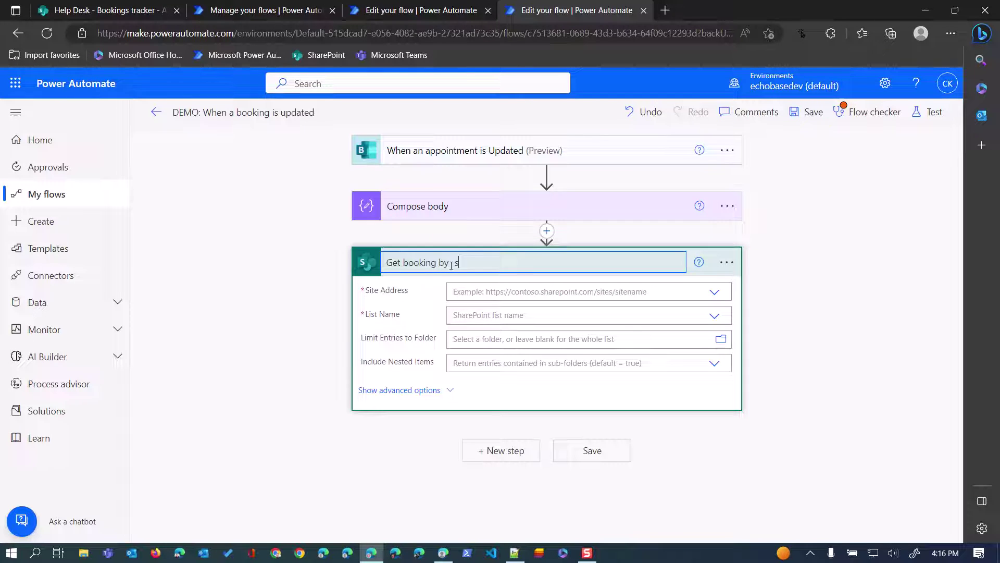
type("service id")
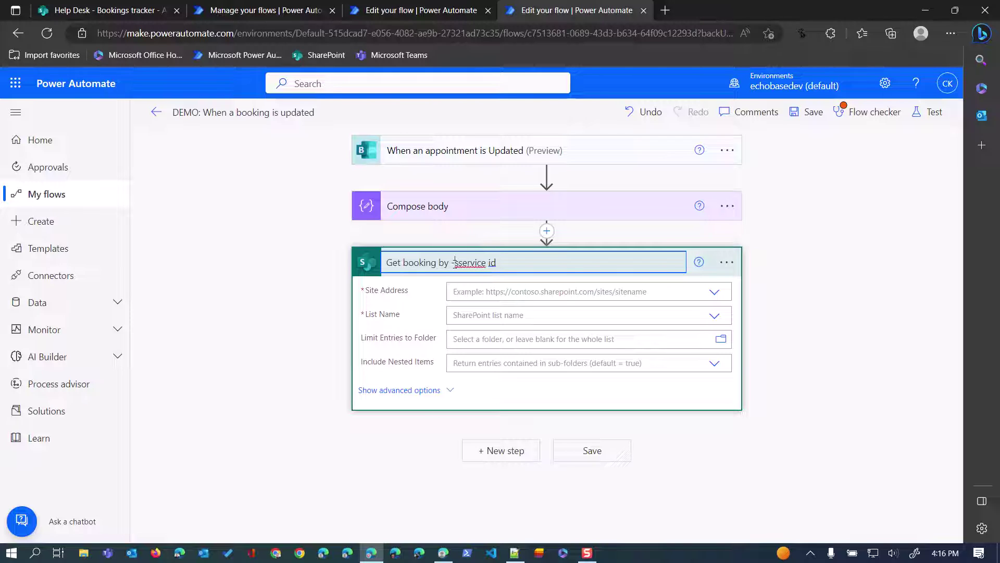
left_click(455, 262)
key("Escape")
type("elf-")
Point the step at the Help Desk site's Bookings tracker list and expose its Filter Query field.
left_click(668, 291)
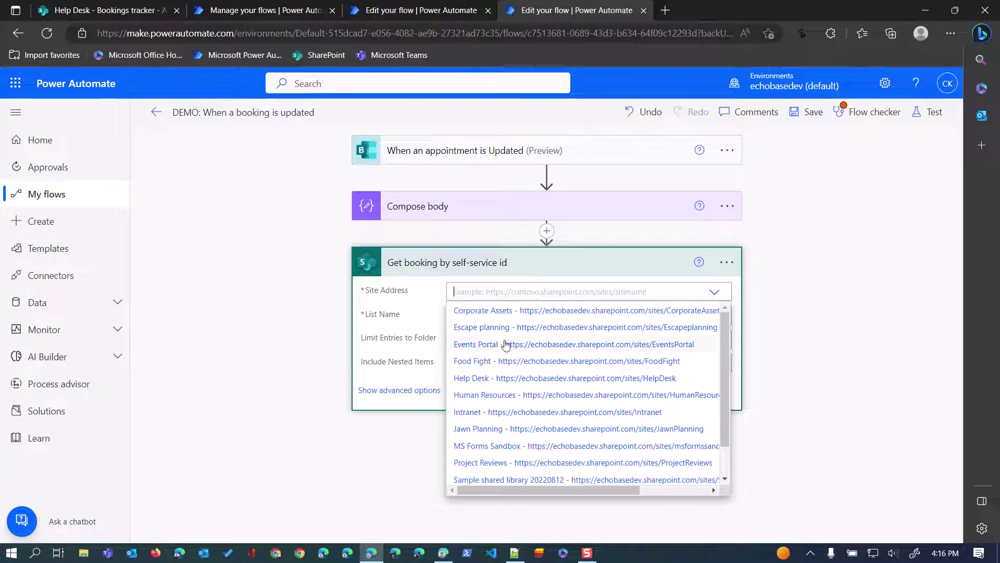
left_click(484, 378)
left_click(699, 317)
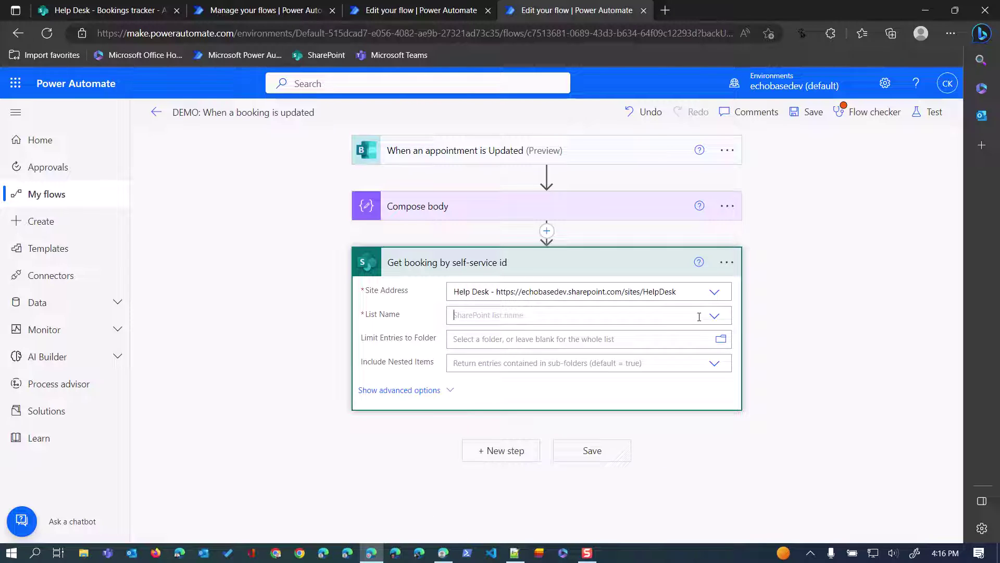
left_click(569, 335)
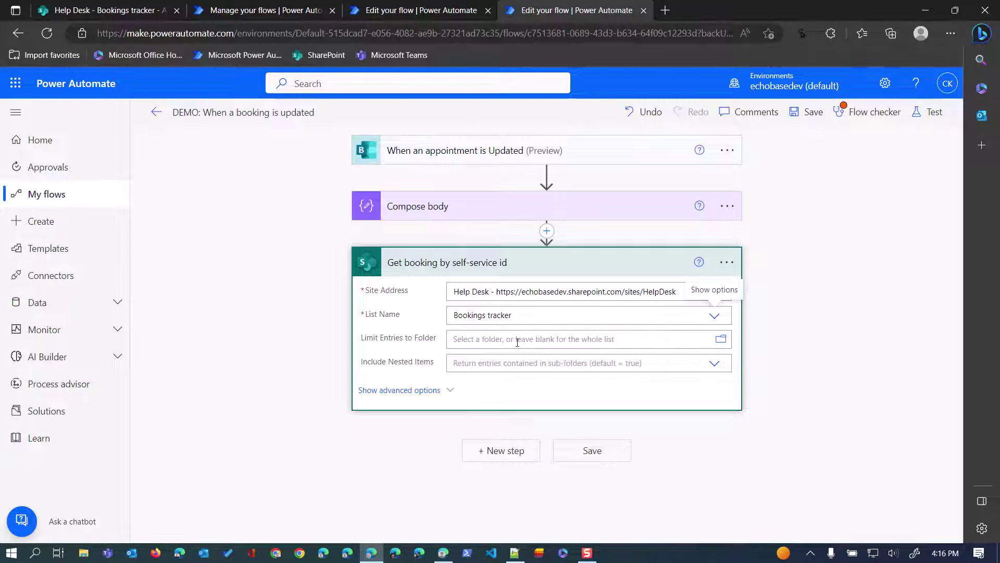
left_click(396, 391)
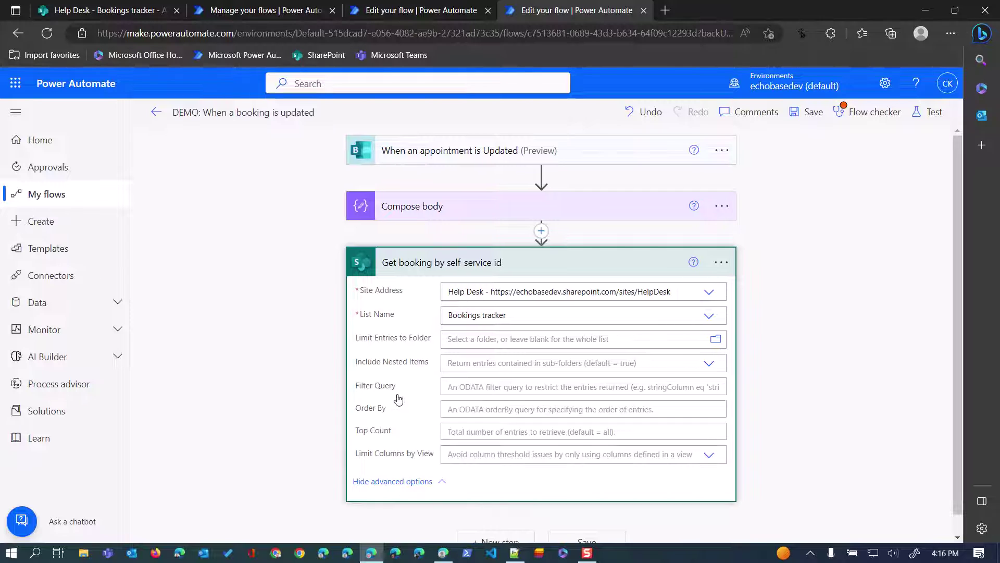
left_click(464, 386)
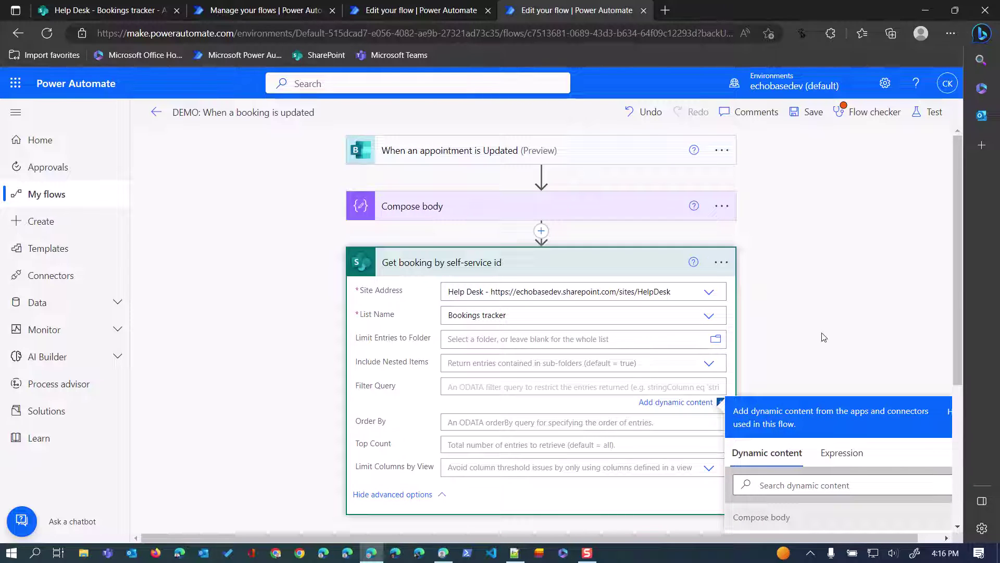
scroll(824, 337, "down", 2)
scroll(824, 337, "up", 1)
left_click(86, 7)
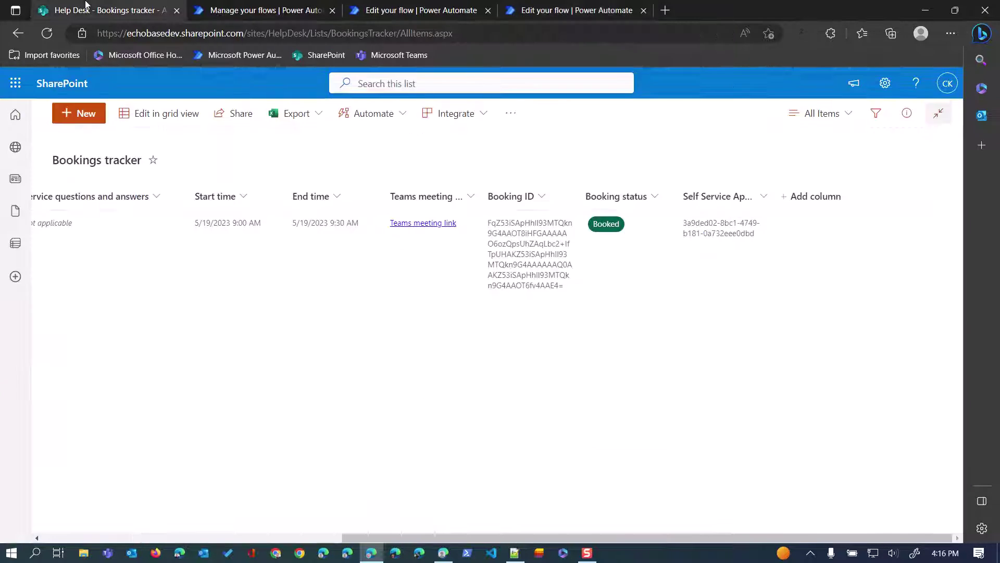
Filter the Bookings tracker list by its single Self Service Appointment ID value.
left_click(763, 197)
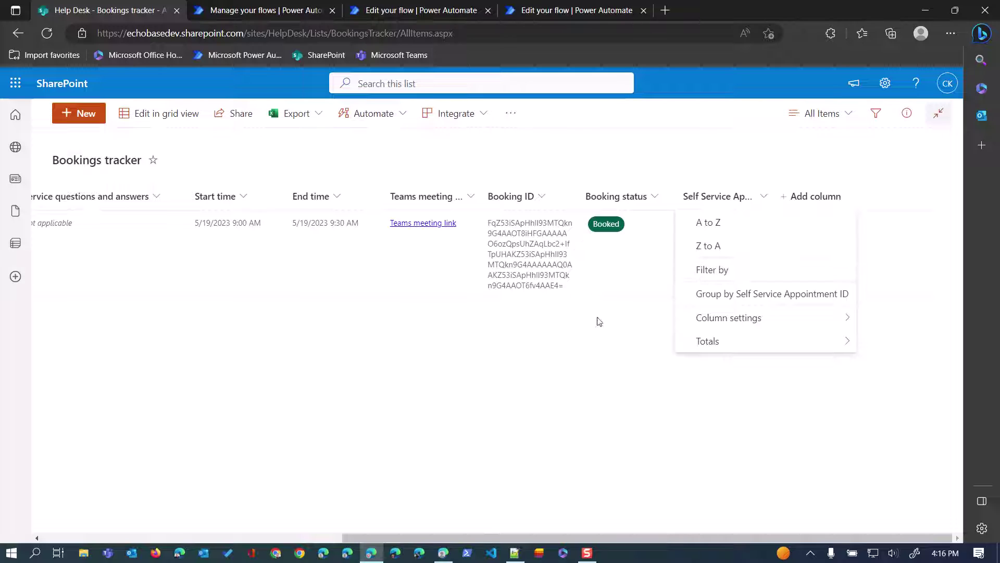
left_click(719, 277)
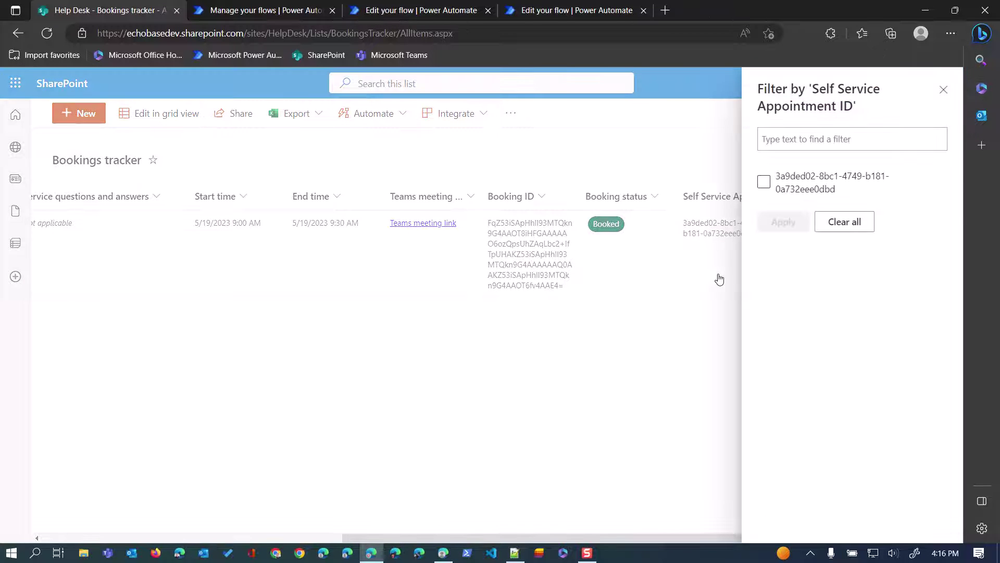
left_click(763, 182)
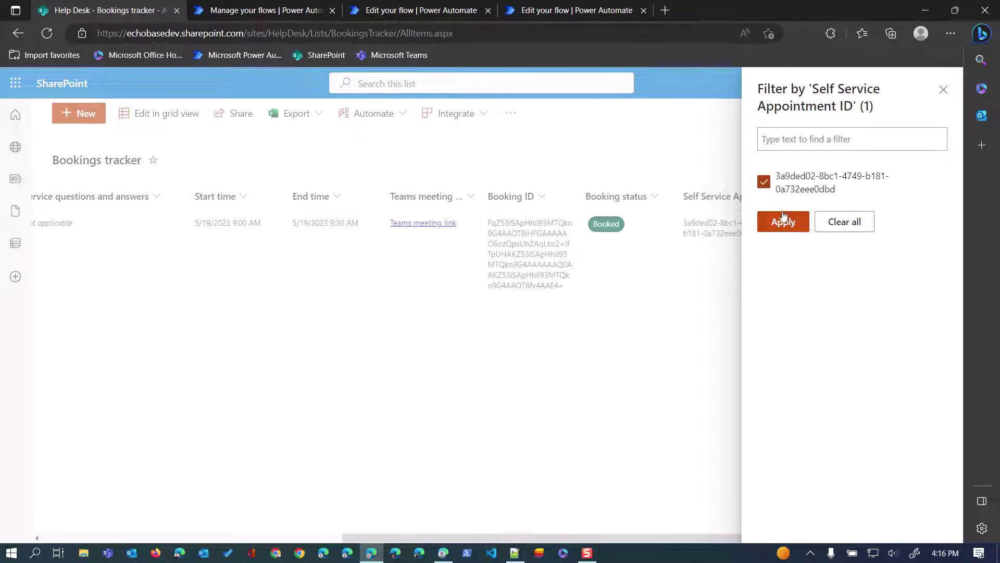
left_click(783, 221)
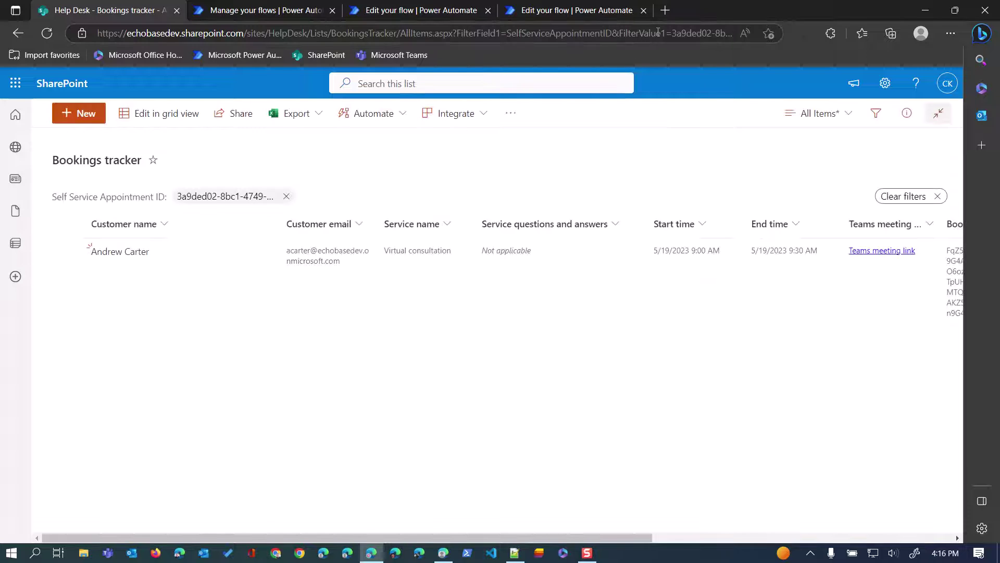
Copy the internal column name SelfServiceAppointmentID from the page address for the flow's filter.
left_click(656, 33)
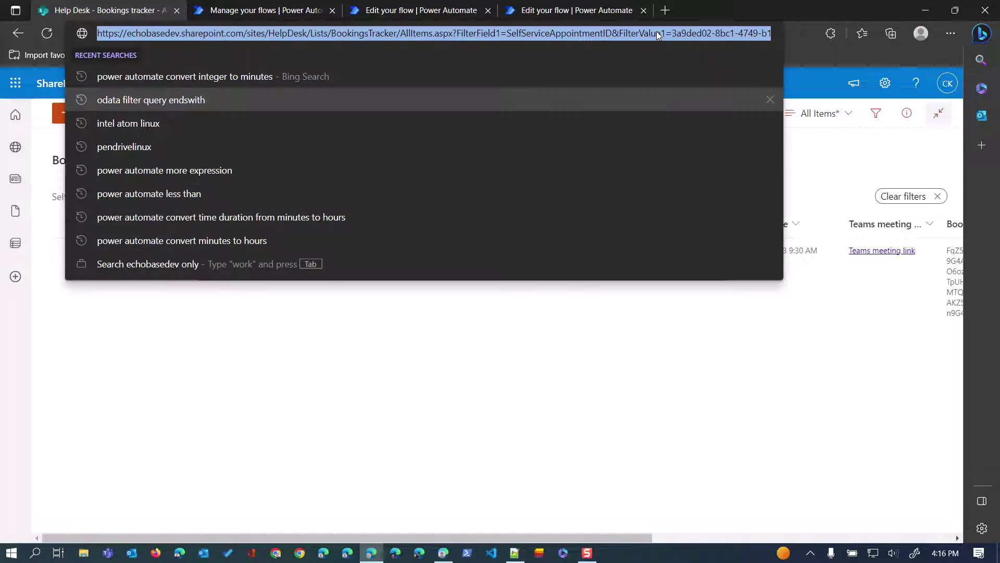
left_click(566, 33)
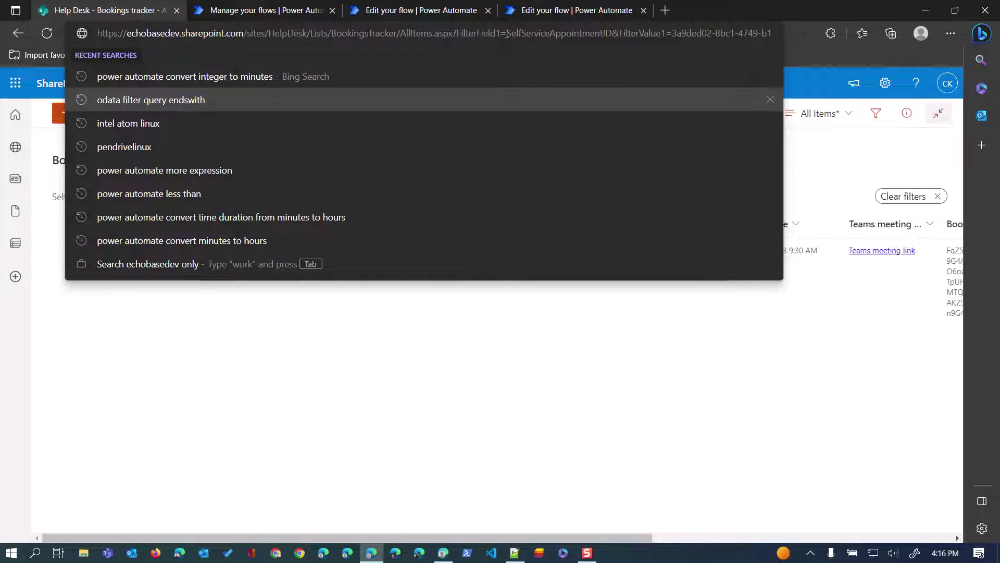
left_click_drag(508, 33, 608, 35)
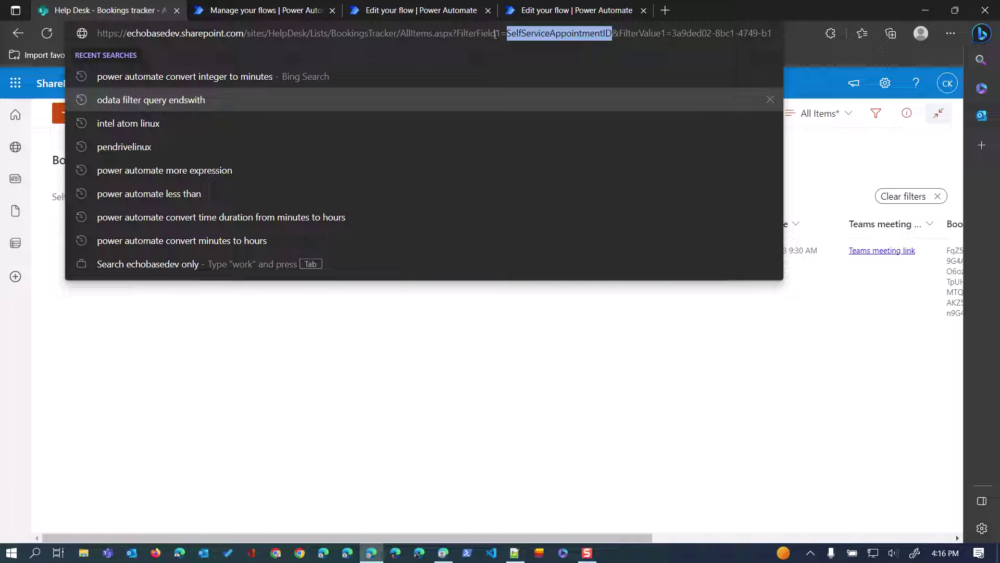
right_click(554, 33)
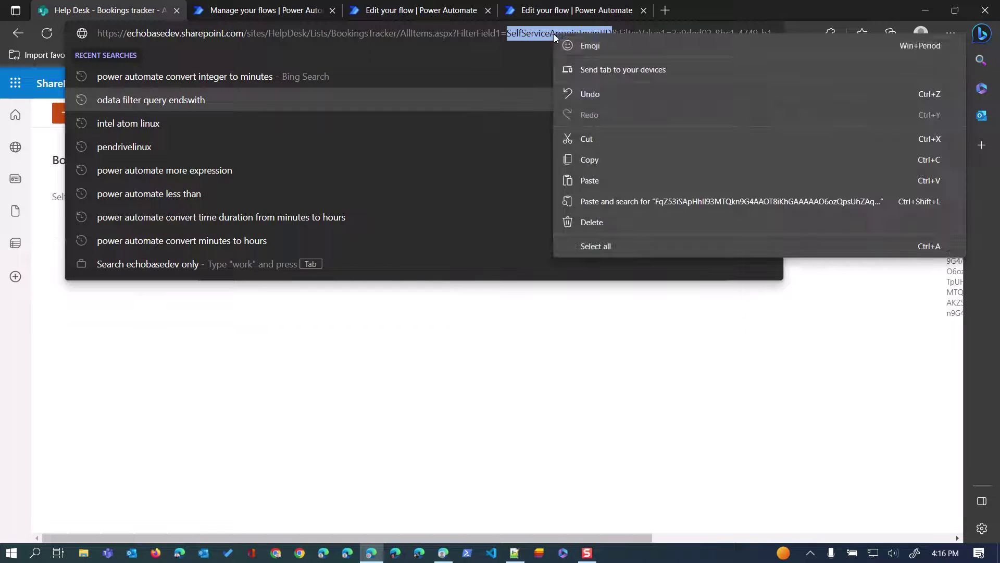
left_click(589, 159)
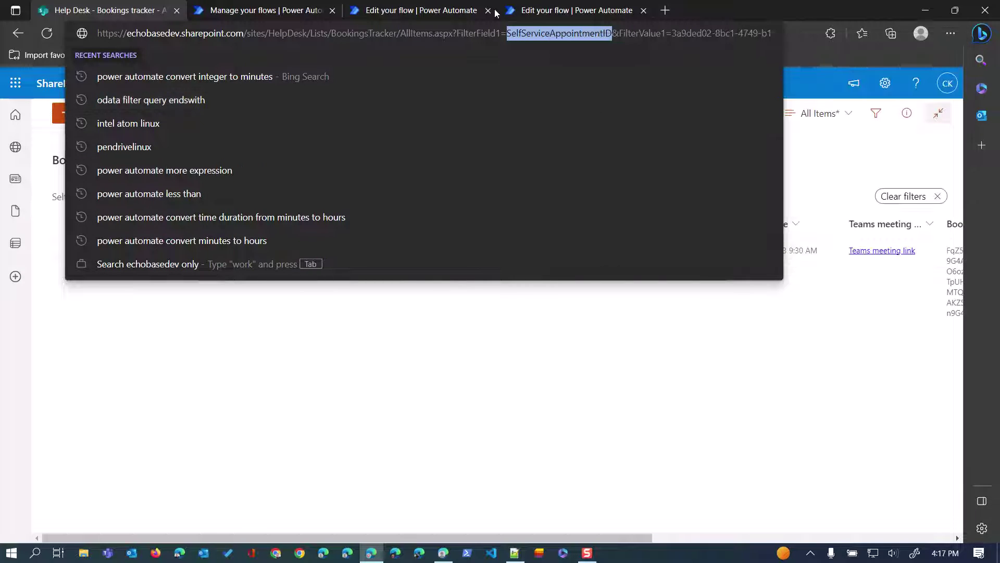
left_click(565, 8)
right_click(458, 329)
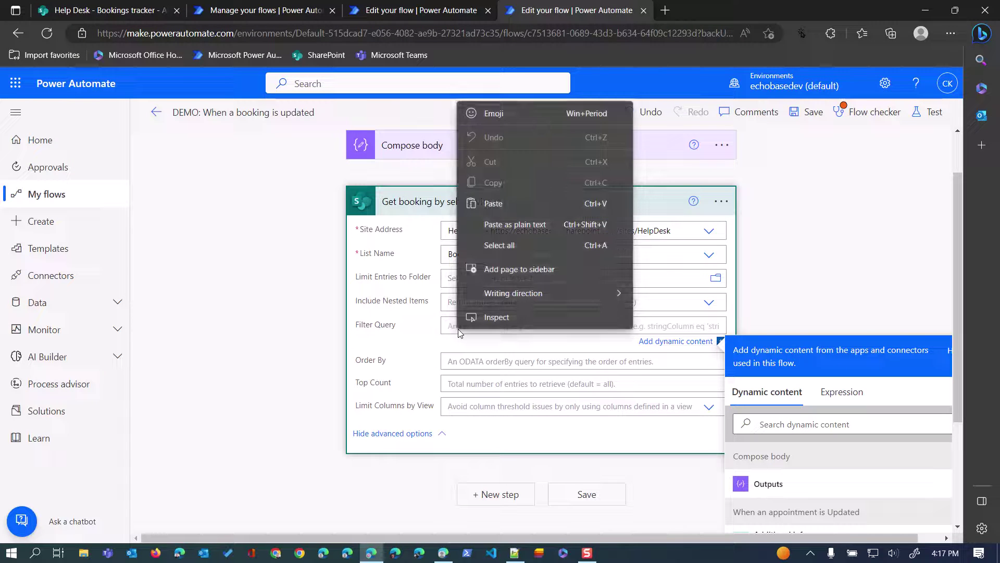
Set Filter Query to SelfServiceAppointmentID eq 'SelfServiceAppointmentId' and save the flow.
left_click(492, 204)
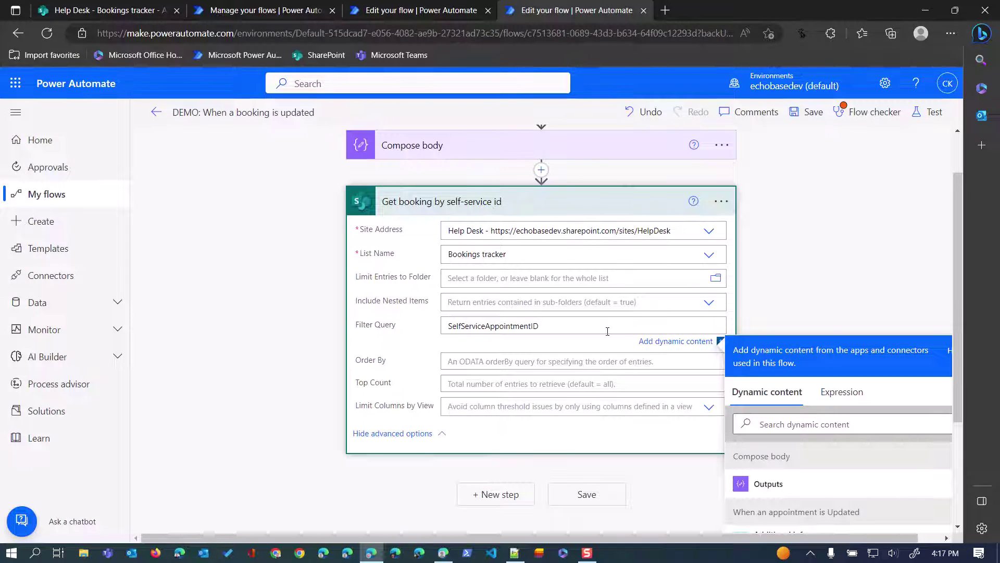
type("eq '")
scroll(787, 390, "down", 3)
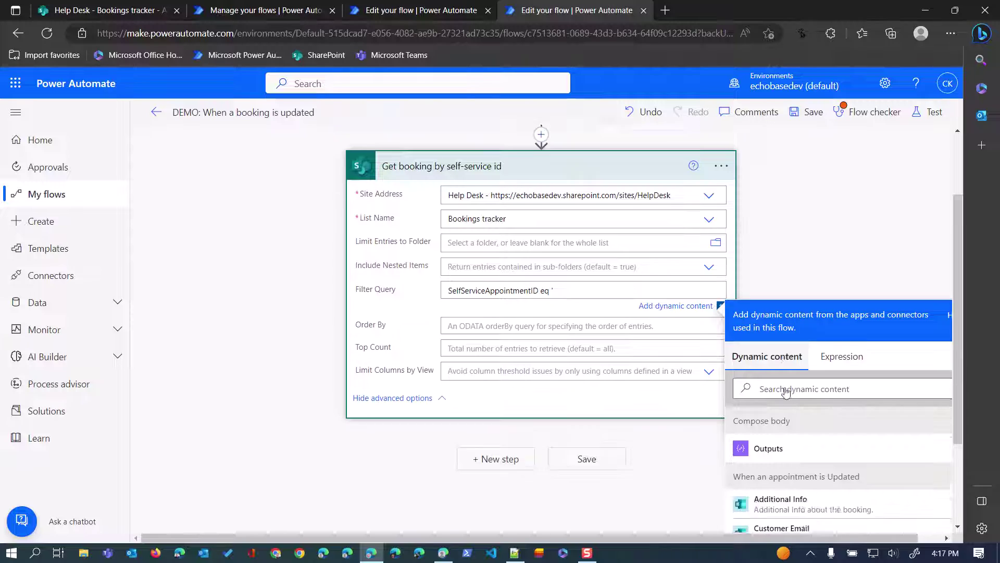
left_click(805, 302)
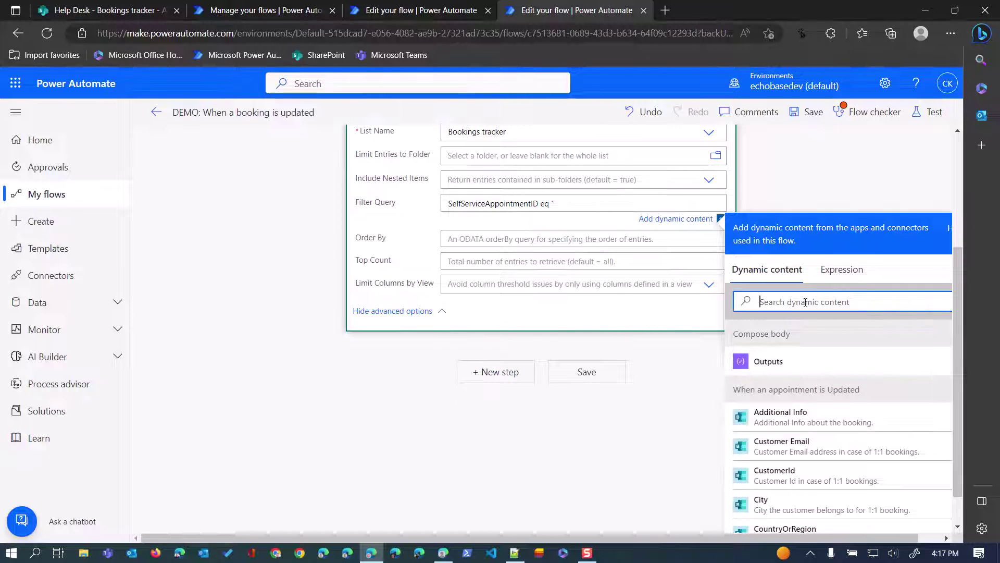
type("self")
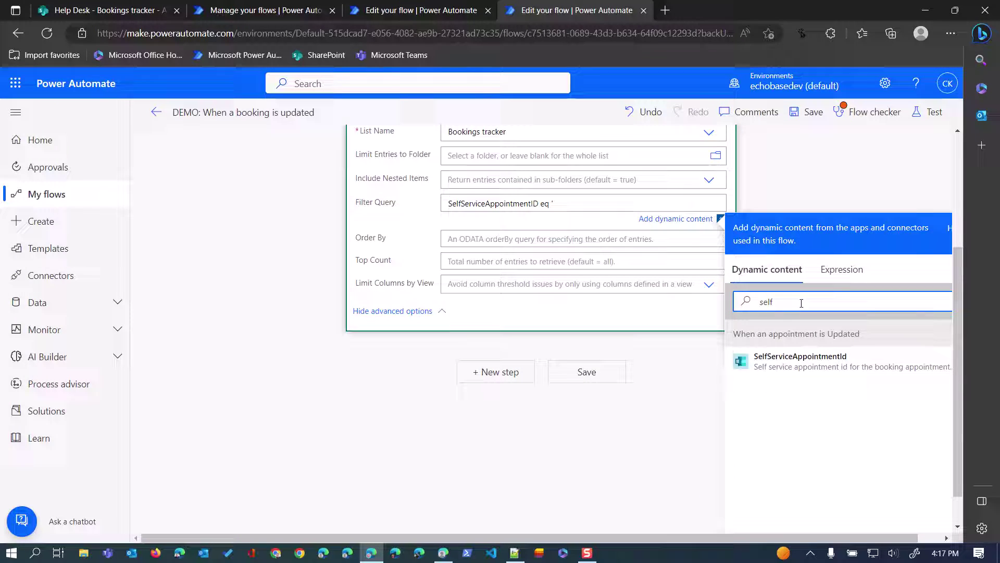
left_click(802, 371)
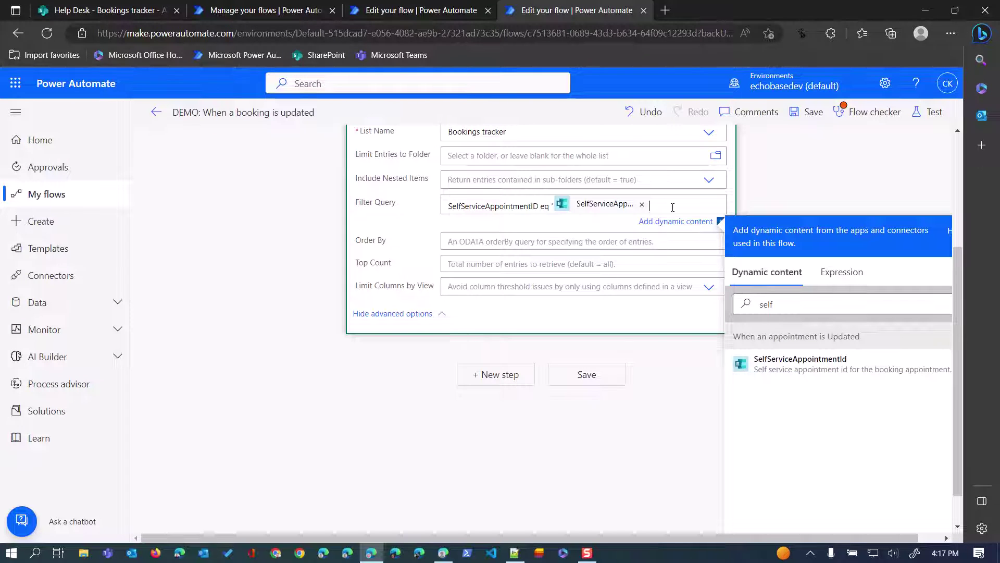
type("'")
left_click(808, 112)
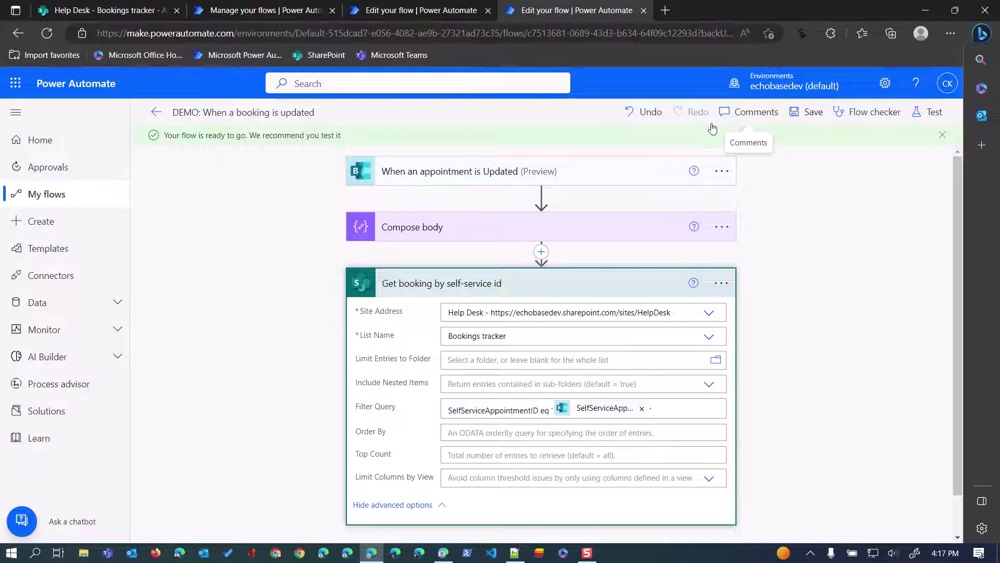
mouse_move(582, 415)
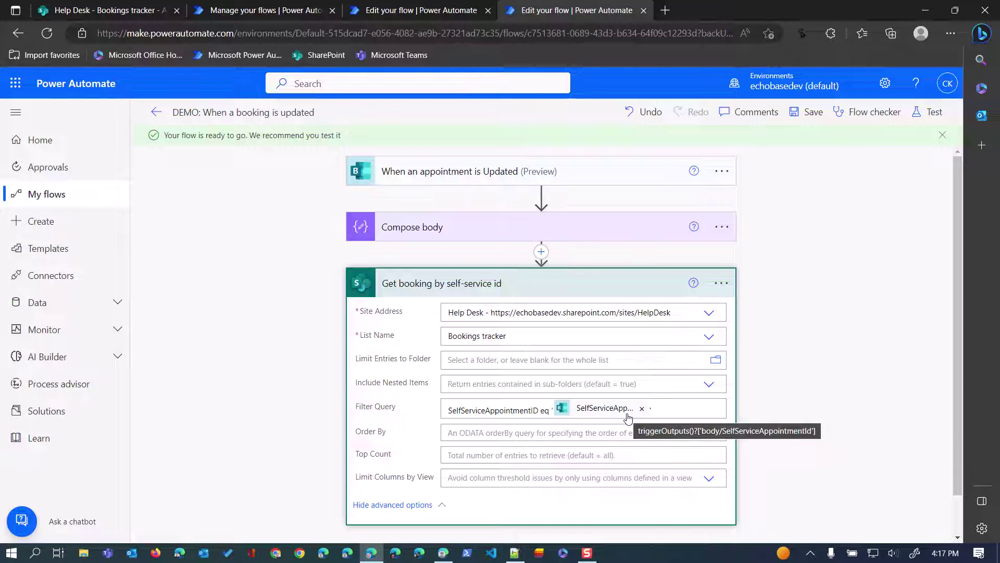
scroll(625, 415, "down", 1)
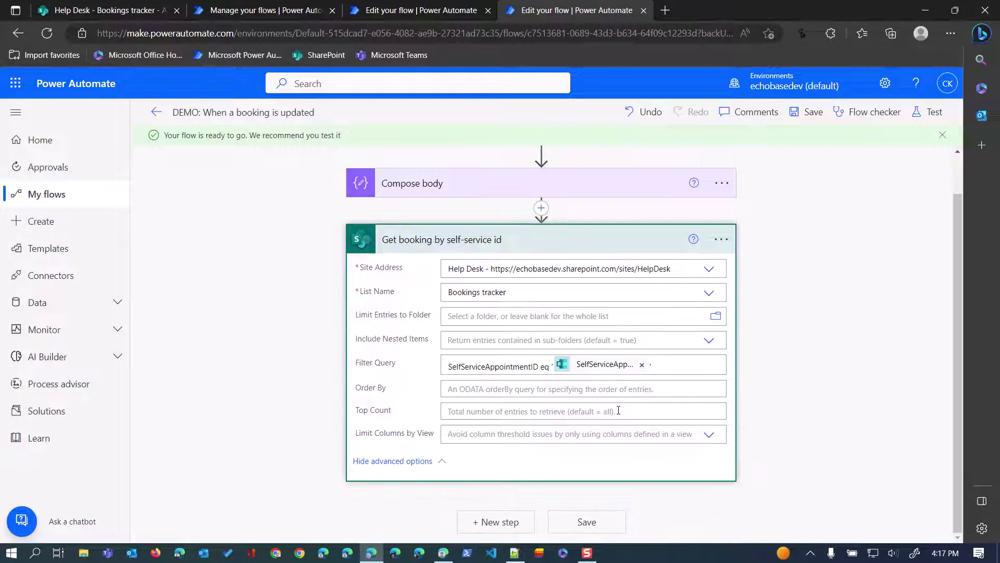
Add a Compose action after Get booking and title it 'Compose booking tracker id'.
left_click(499, 522)
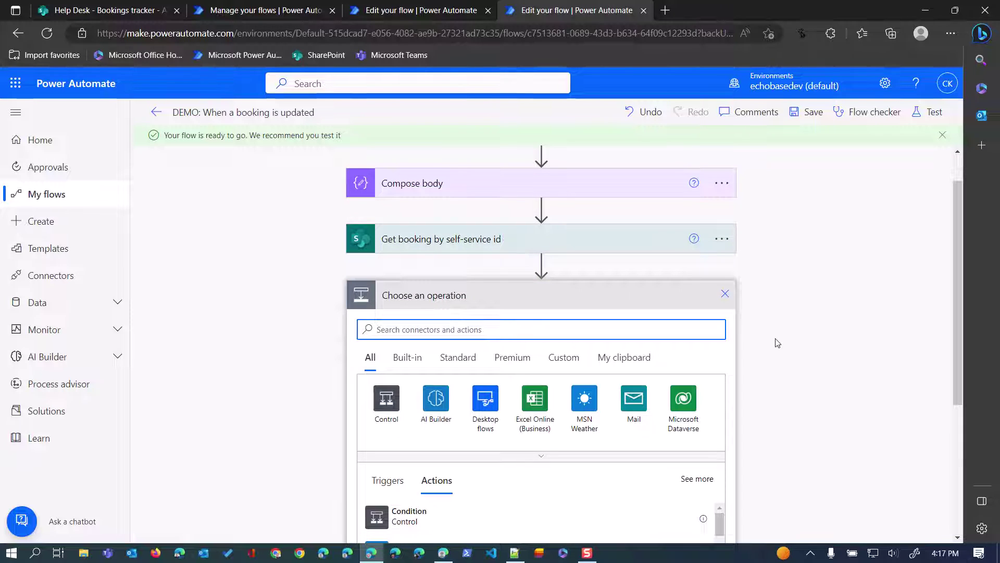
type("sompos")
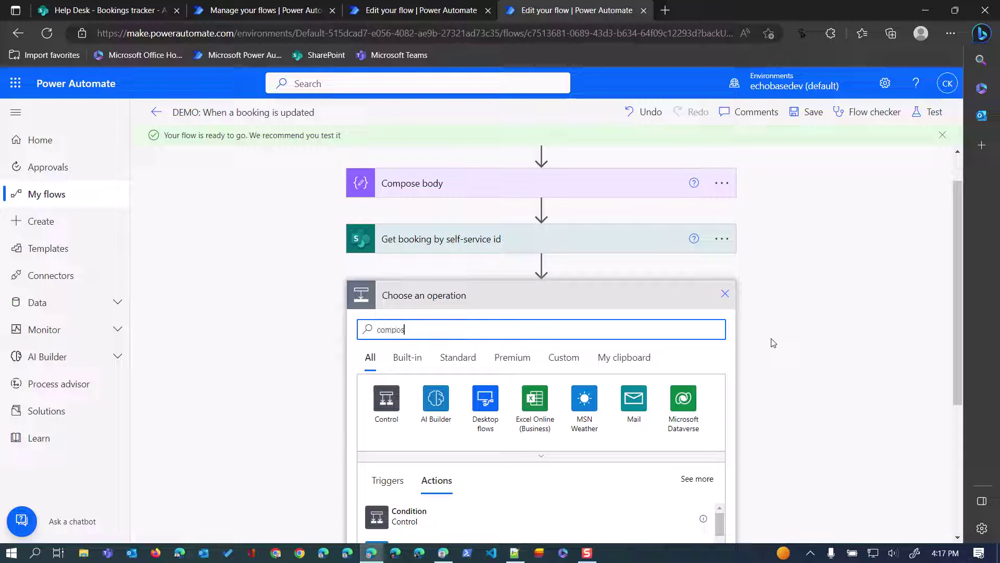
type("e")
left_click(390, 526)
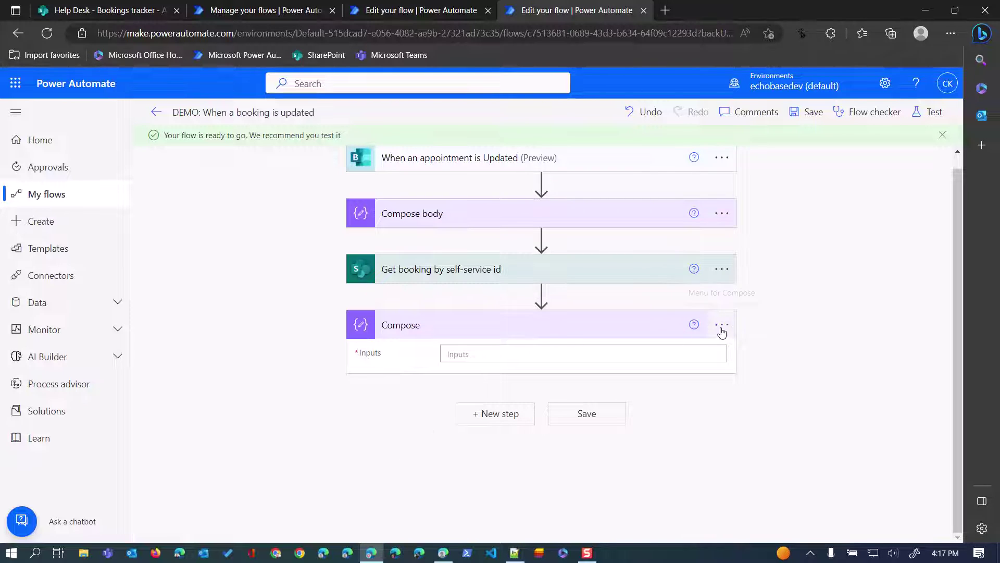
left_click(723, 326)
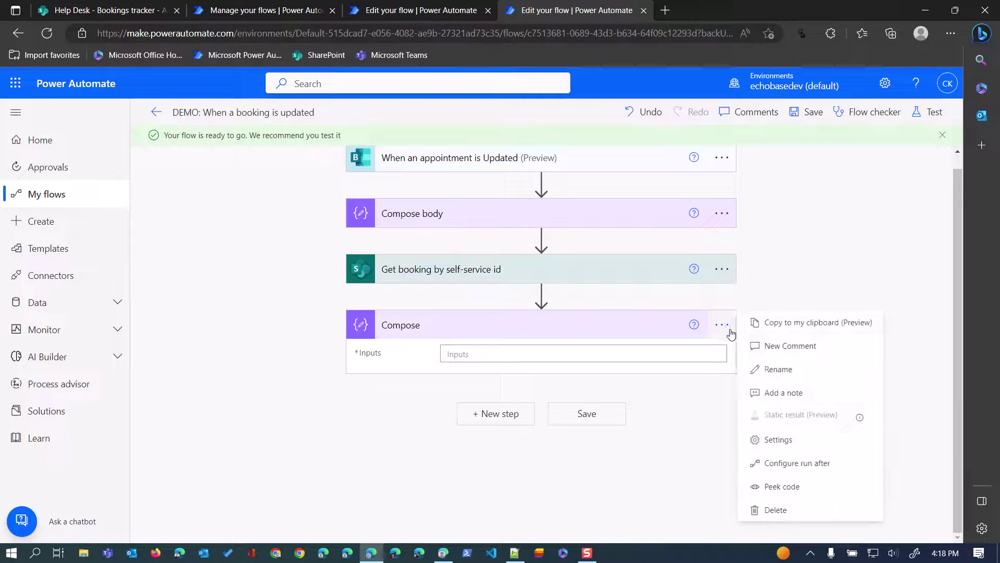
left_click(772, 371)
left_click(476, 326)
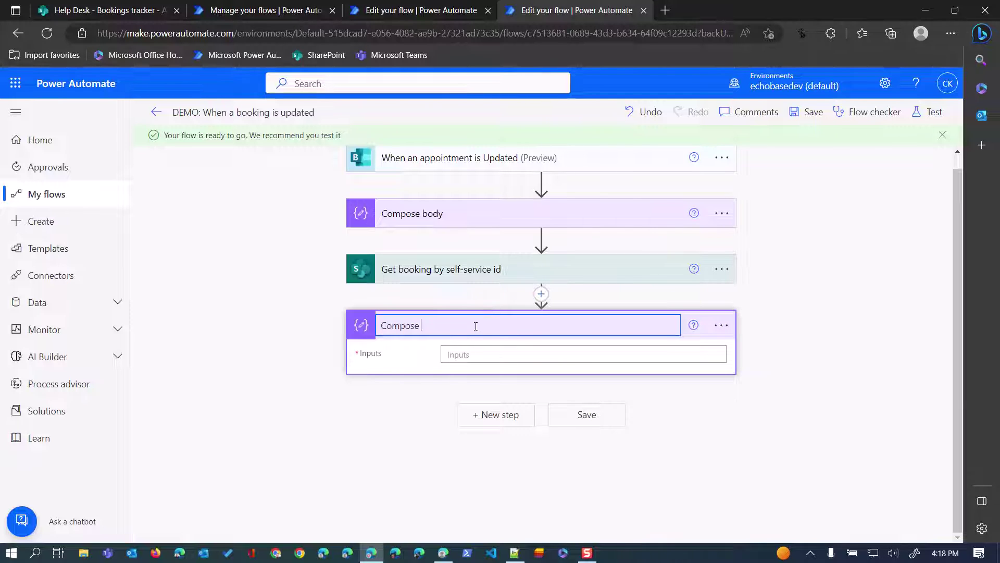
type("booking tracker idf")
key("Return")
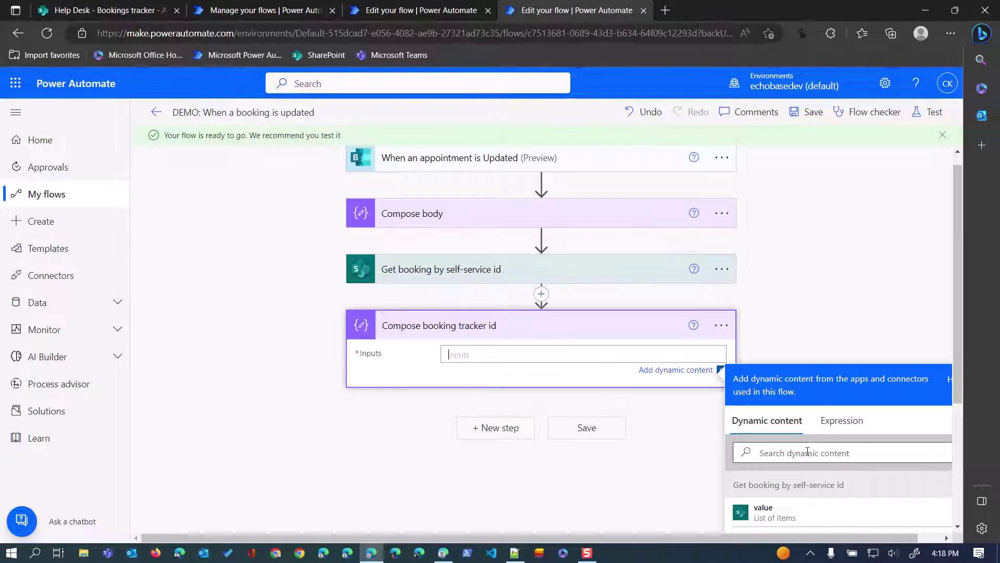
Enter the Compose inputs expression first() of Get booking's value, followed by ?['id'].
left_click(840, 423)
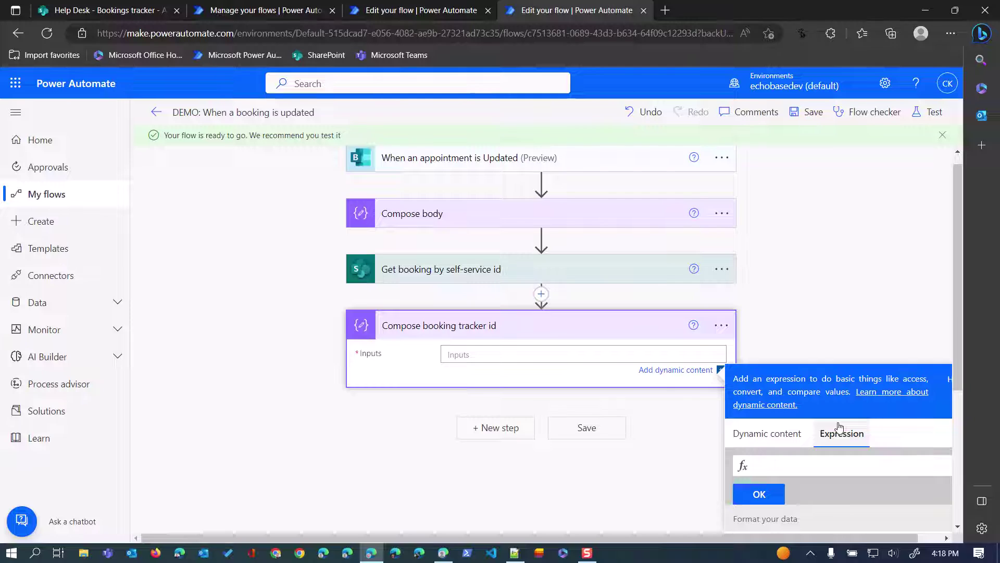
type("first(")
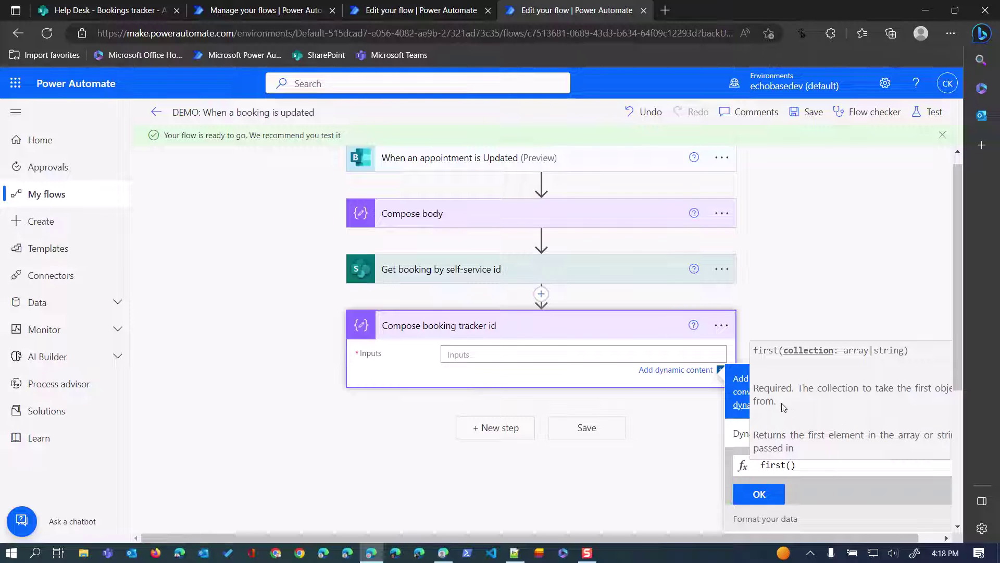
scroll(791, 453, "down", 3)
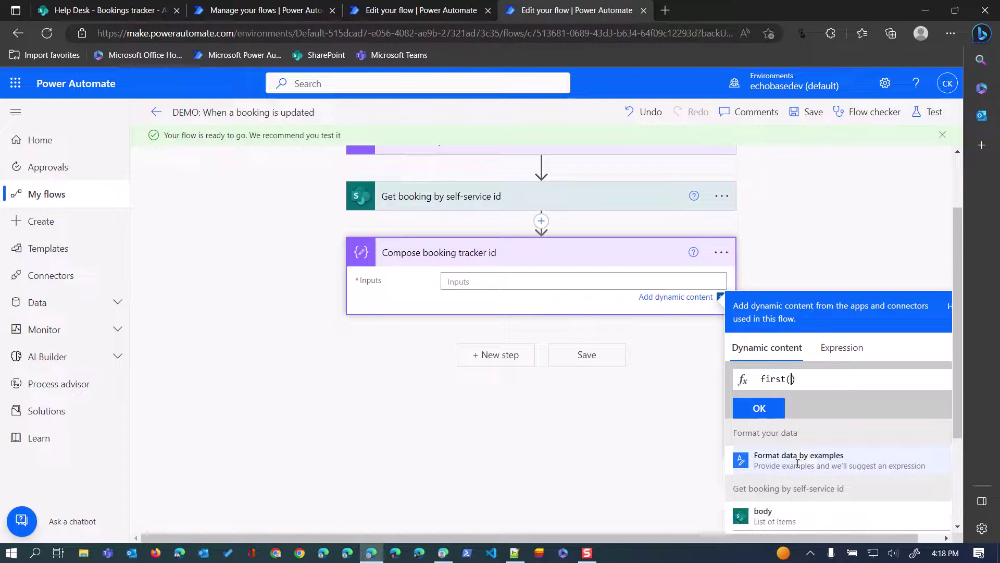
scroll(794, 449, "down", 1)
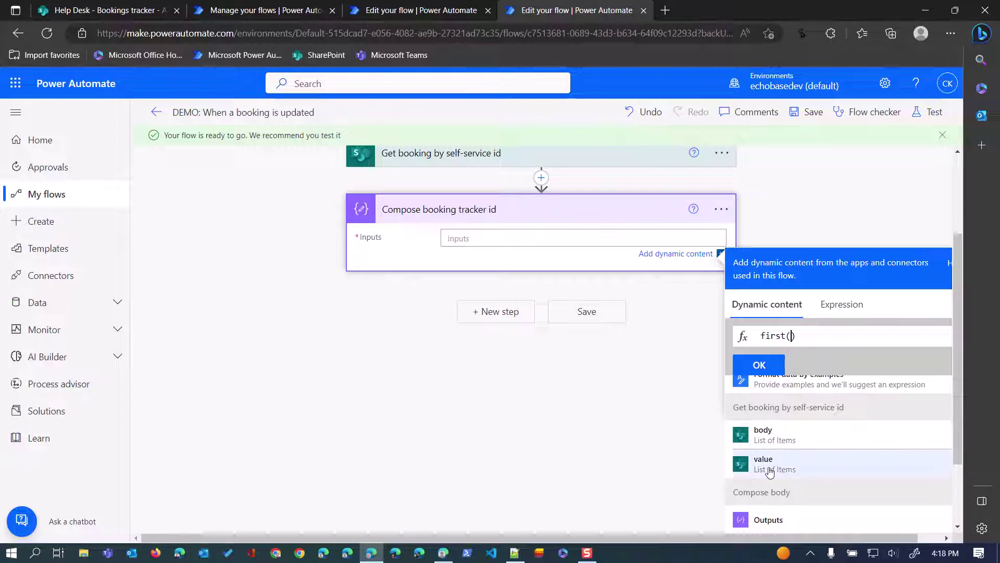
left_click(762, 463)
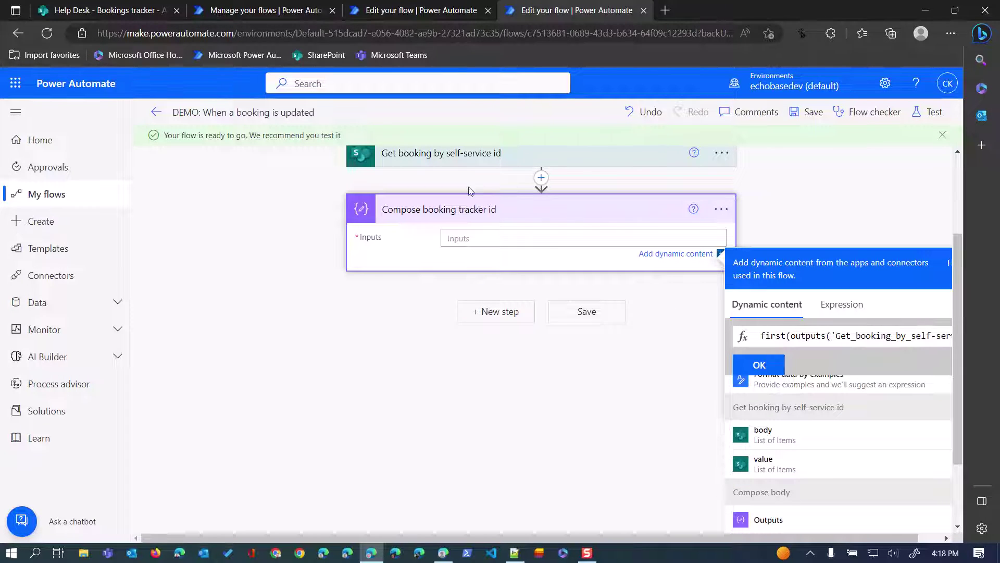
scroll(397, 214, "up", 2)
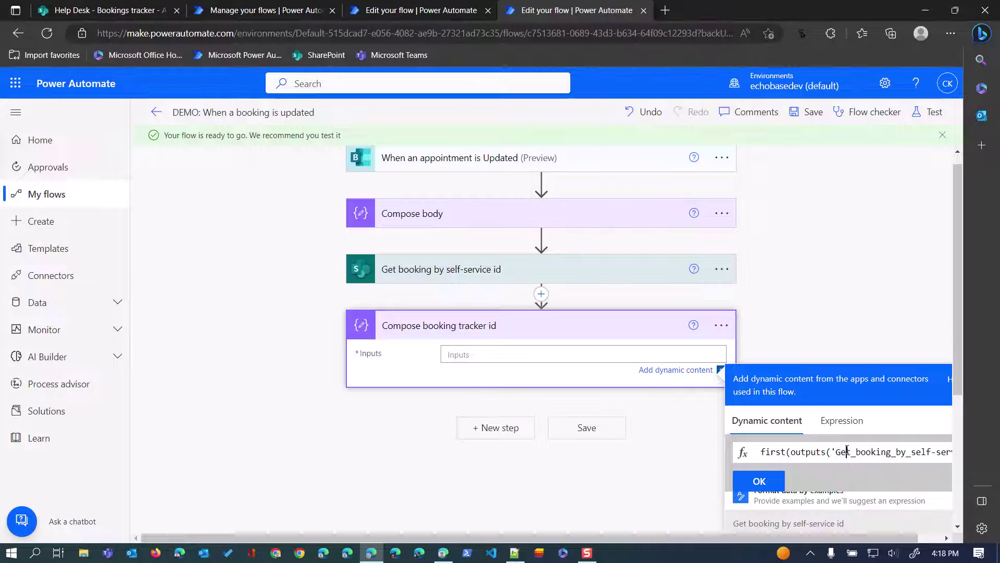
key("End")
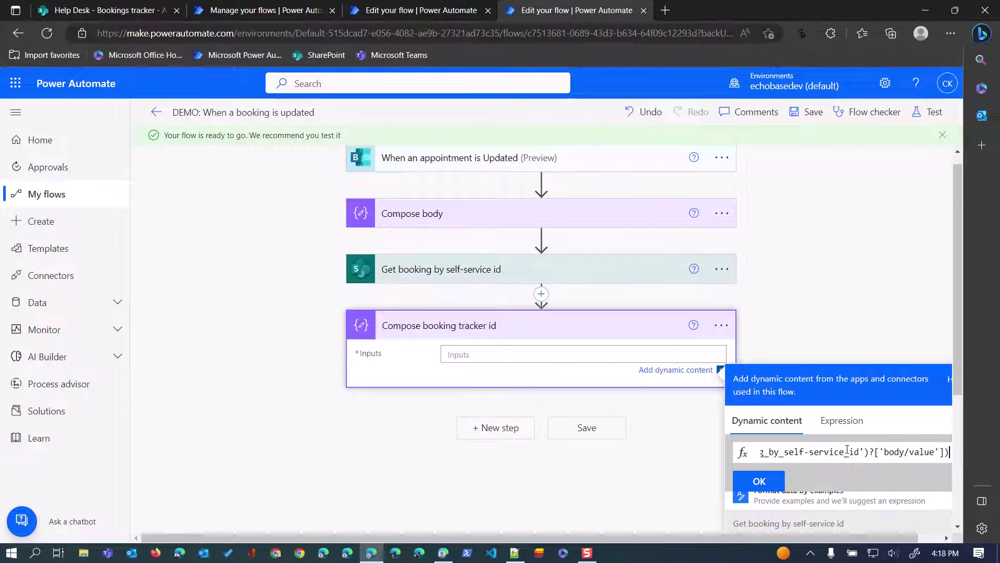
type("?")
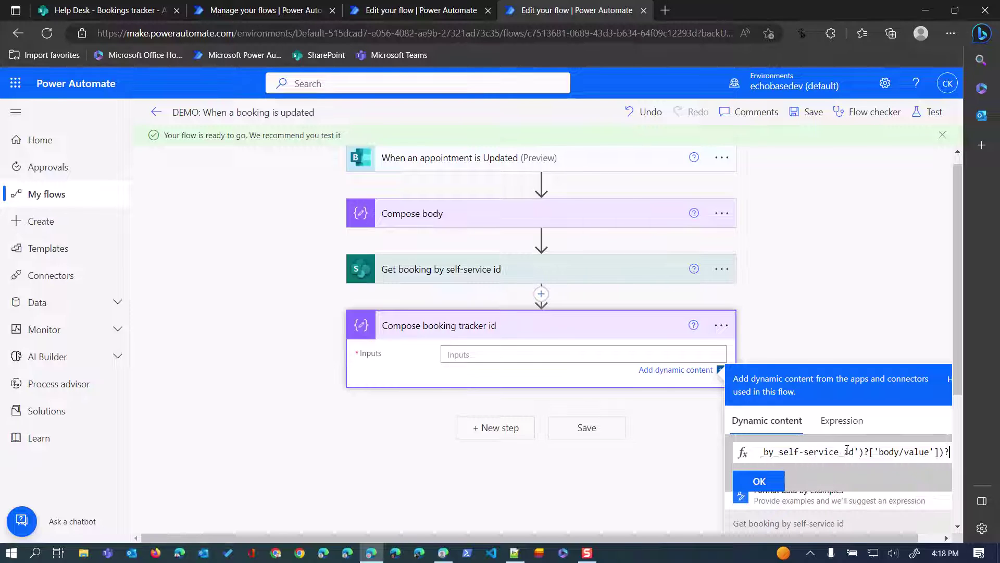
type("['")
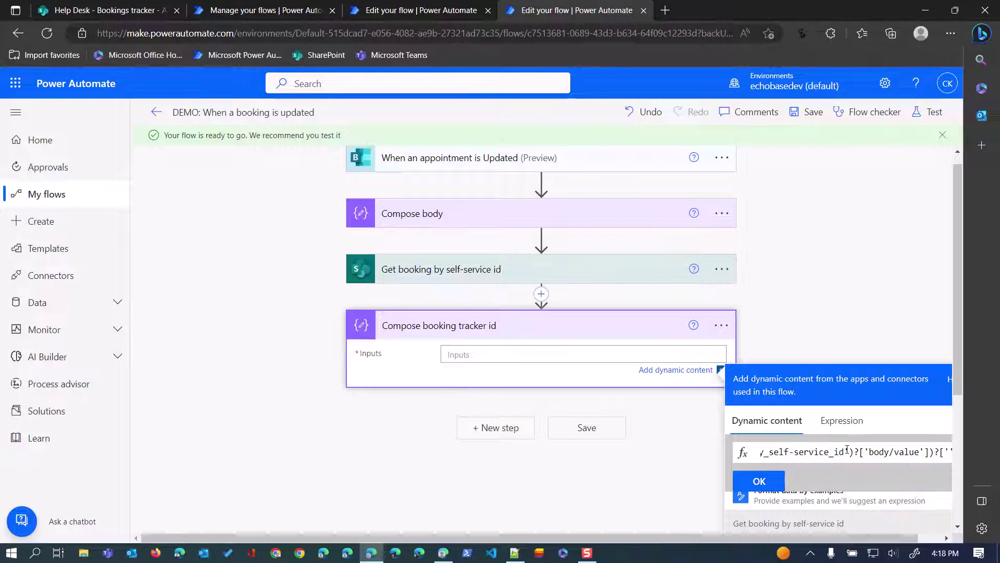
type("id")
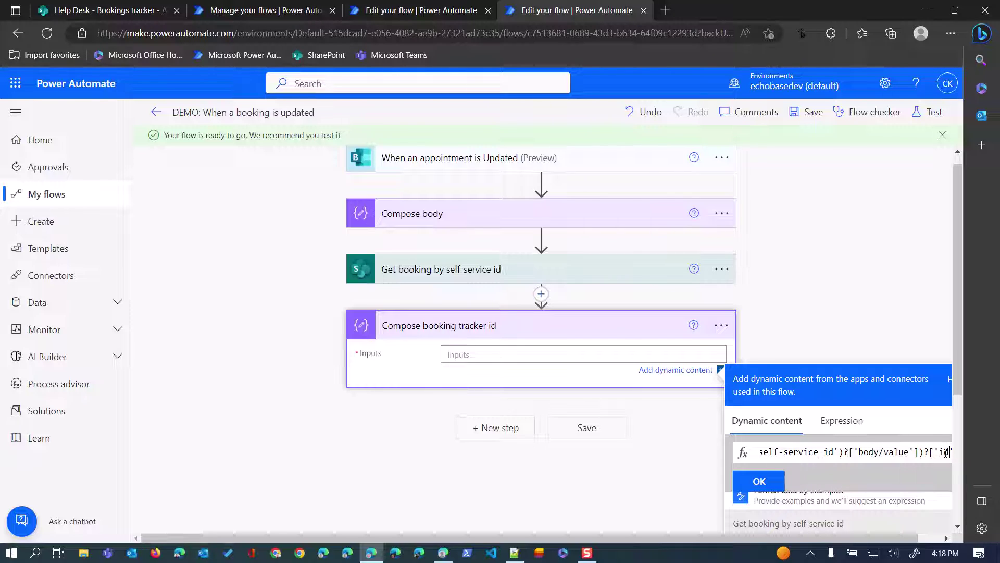
left_click(763, 482)
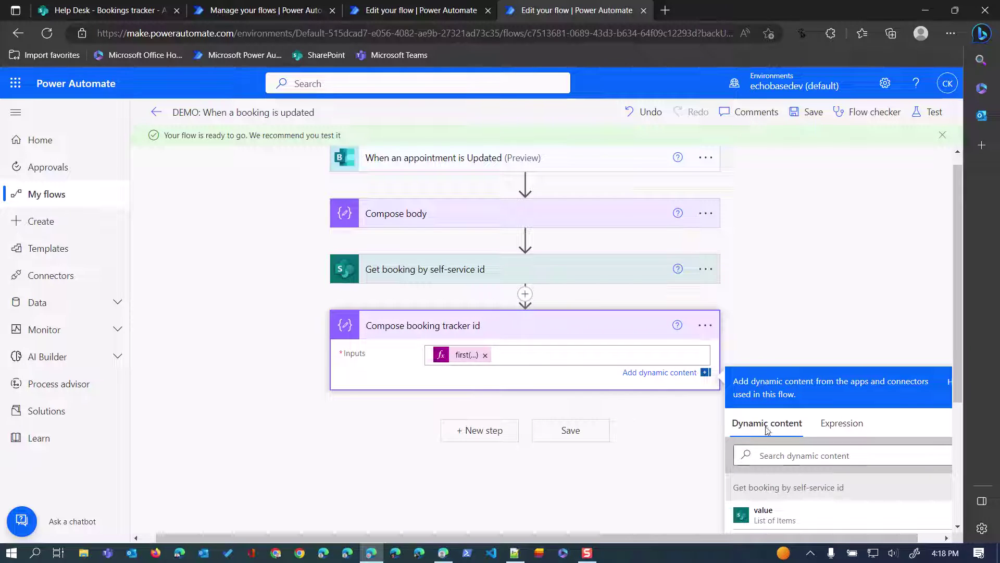
Save the flow and run an automatic test using a recently succeeded trigger.
left_click(807, 118)
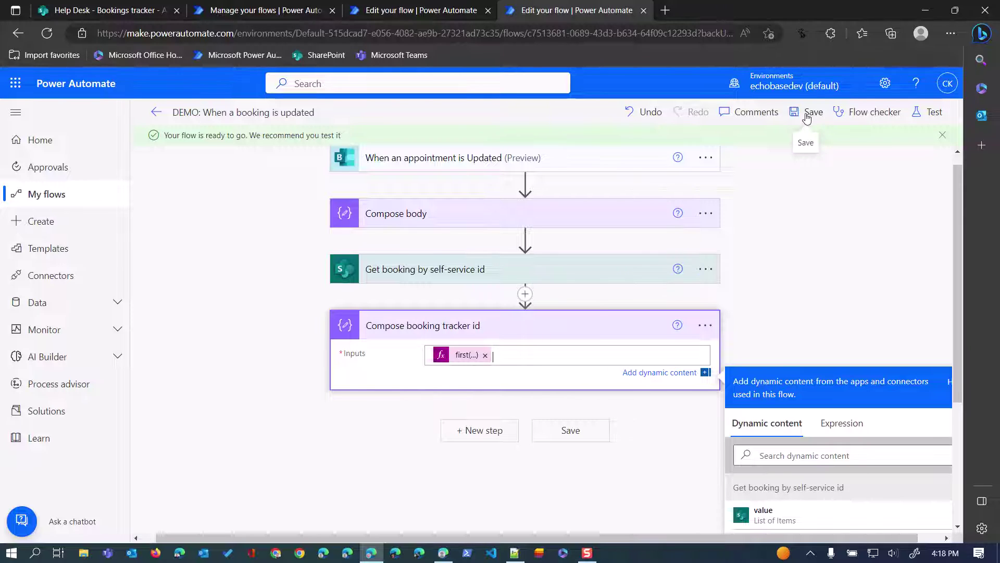
left_click(807, 112)
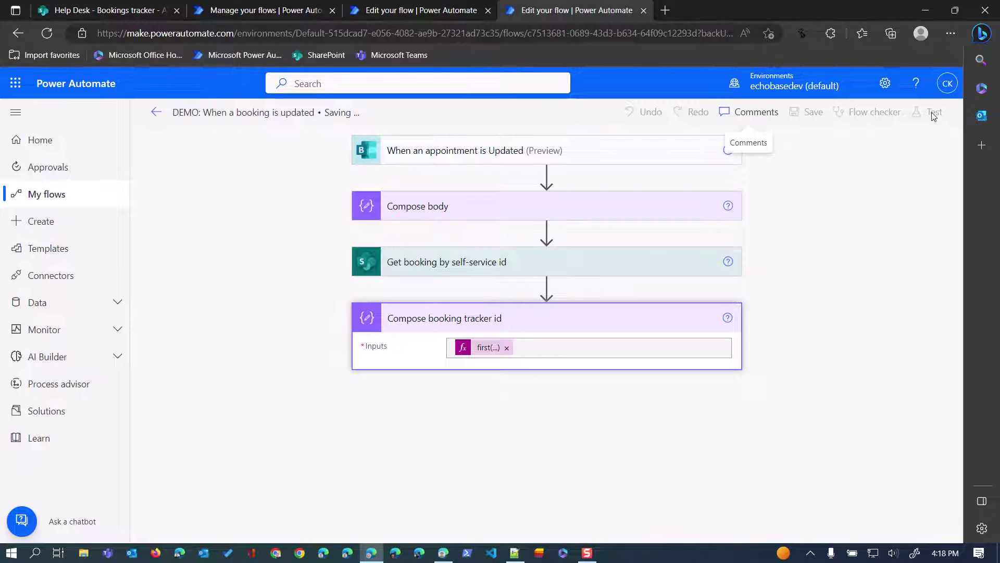
left_click(933, 112)
left_click(781, 193)
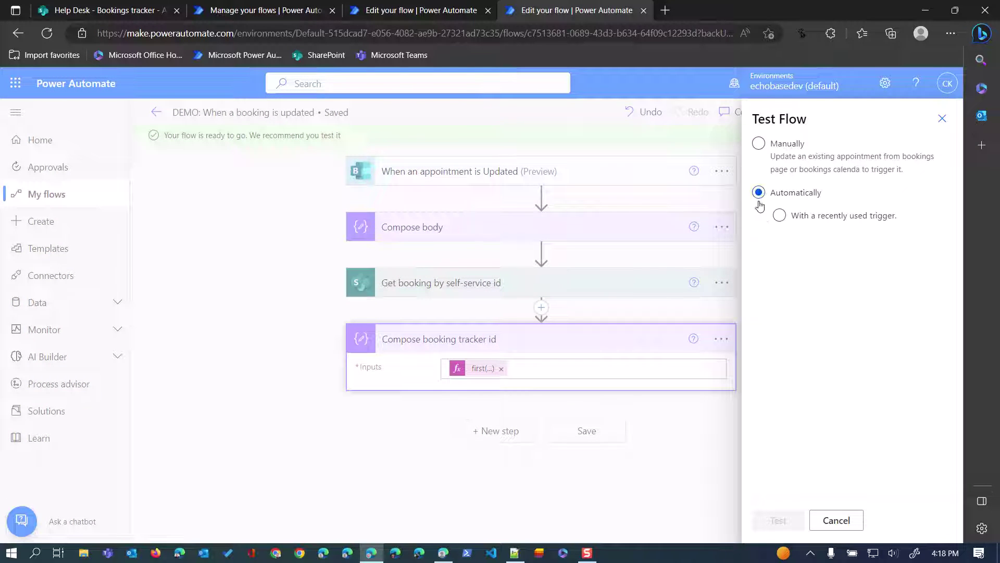
left_click(779, 215)
left_click(763, 240)
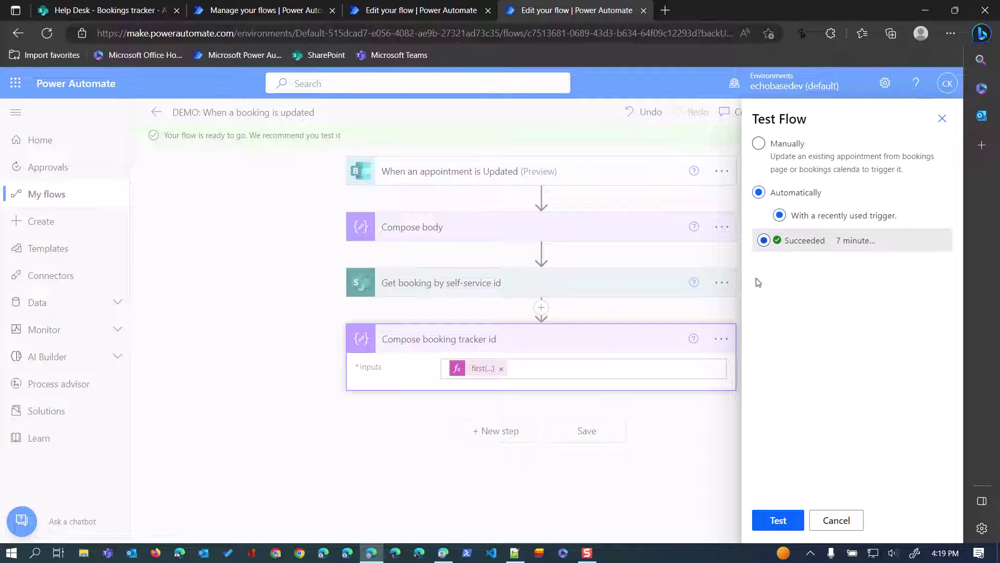
left_click(763, 518)
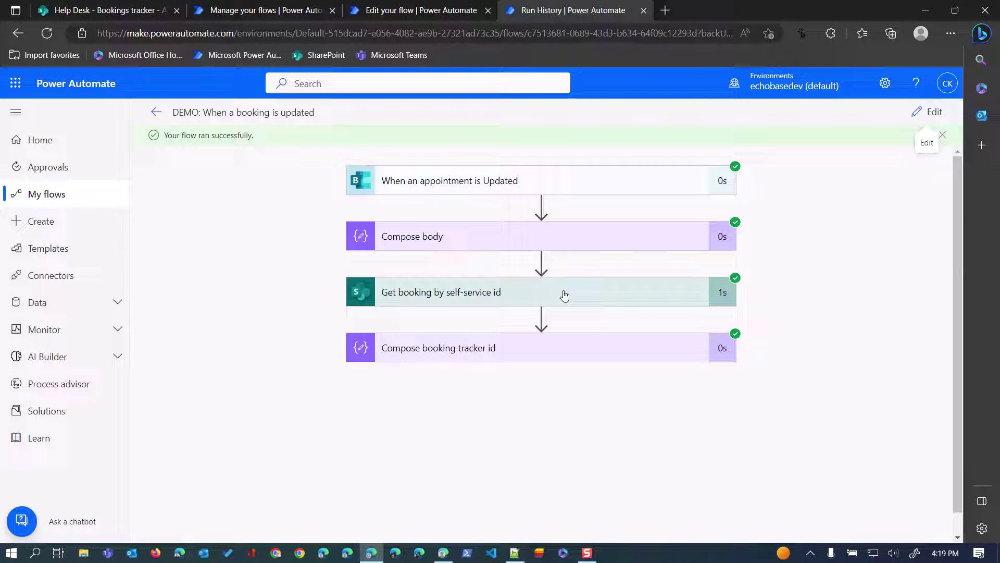
Inspect the Get booking step's raw JSON outputs from the test run.
left_click(546, 296)
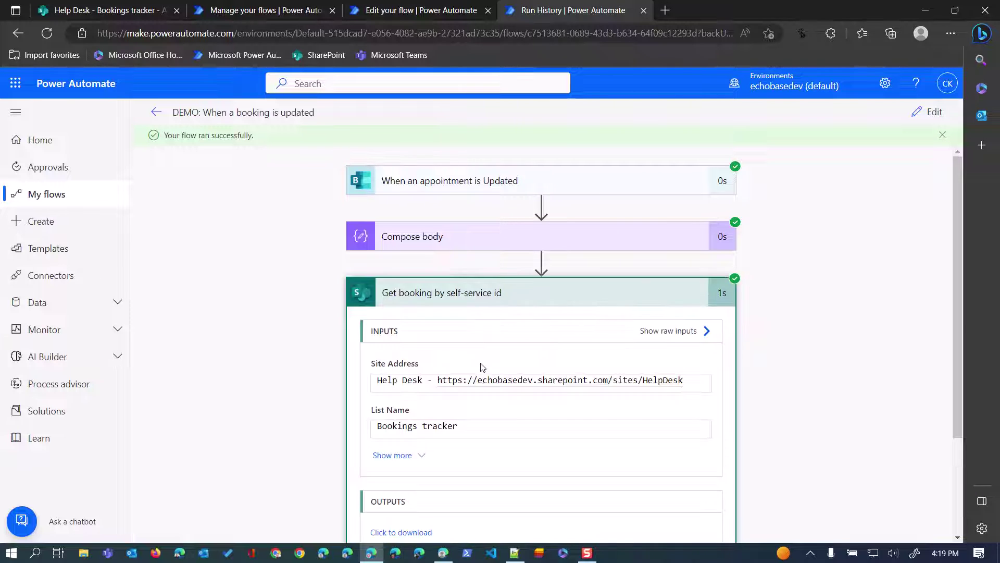
left_click(392, 399)
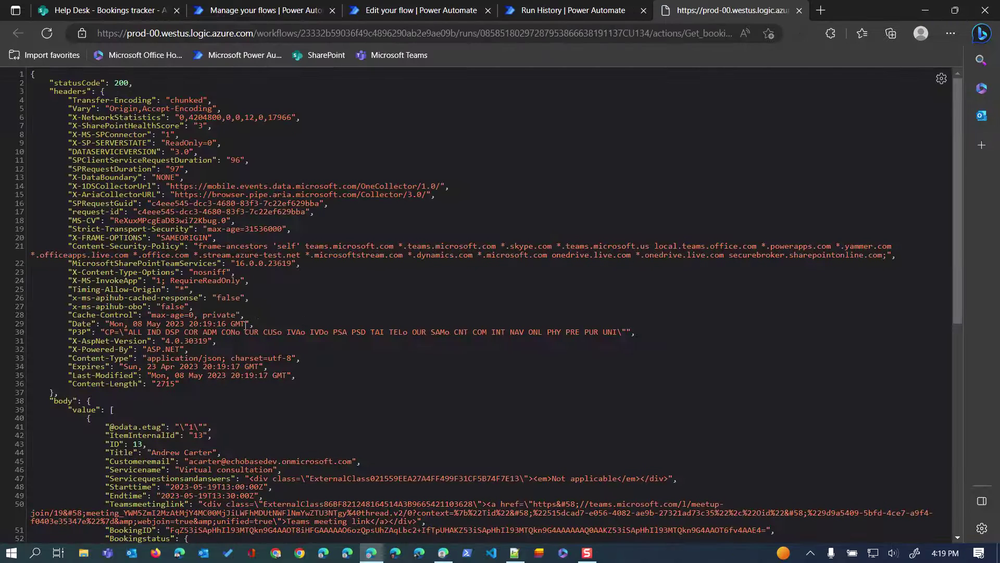
scroll(167, 266, "down", 6)
scroll(168, 265, "down", 1)
scroll(168, 260, "up", 4)
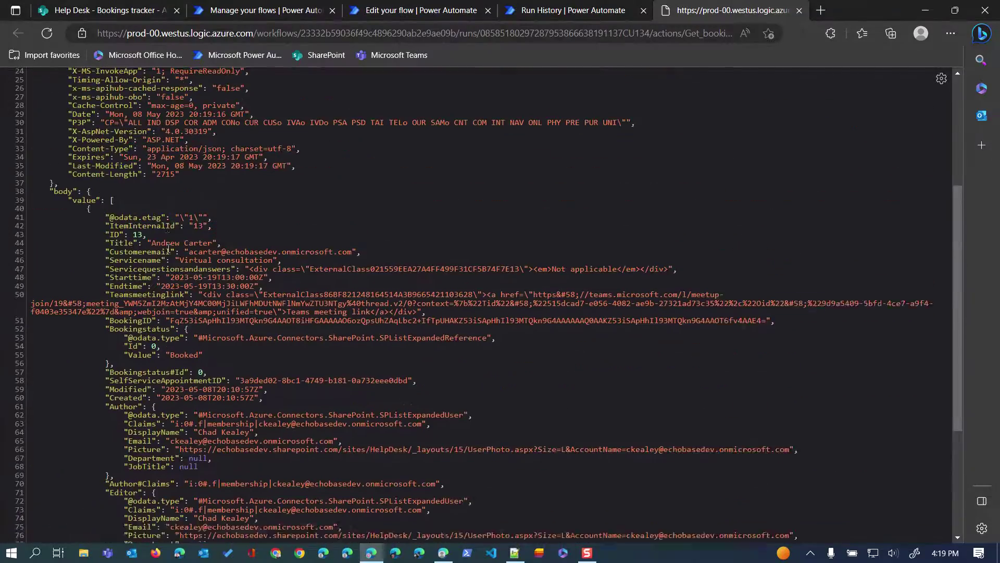
left_click(800, 11)
Compare Compose booking tracker id's result 13 with the Bookings tracker list, then reopen the editor.
left_click(508, 489)
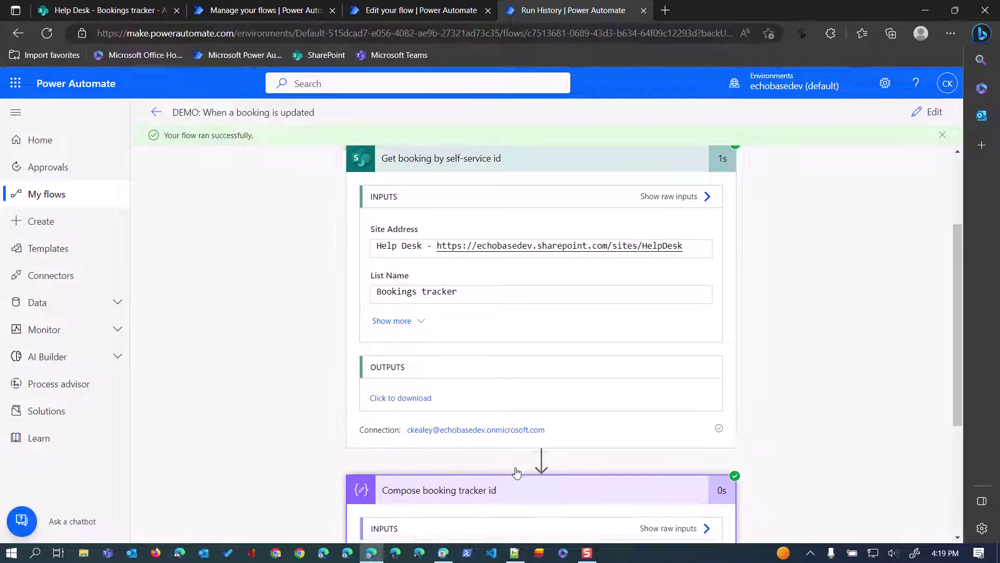
double_click(383, 368)
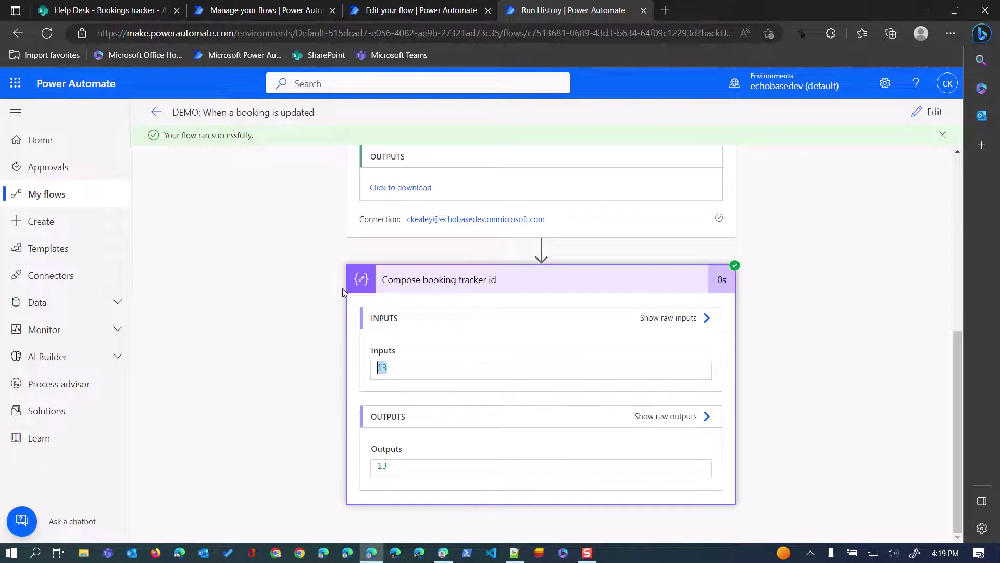
left_click(119, 7)
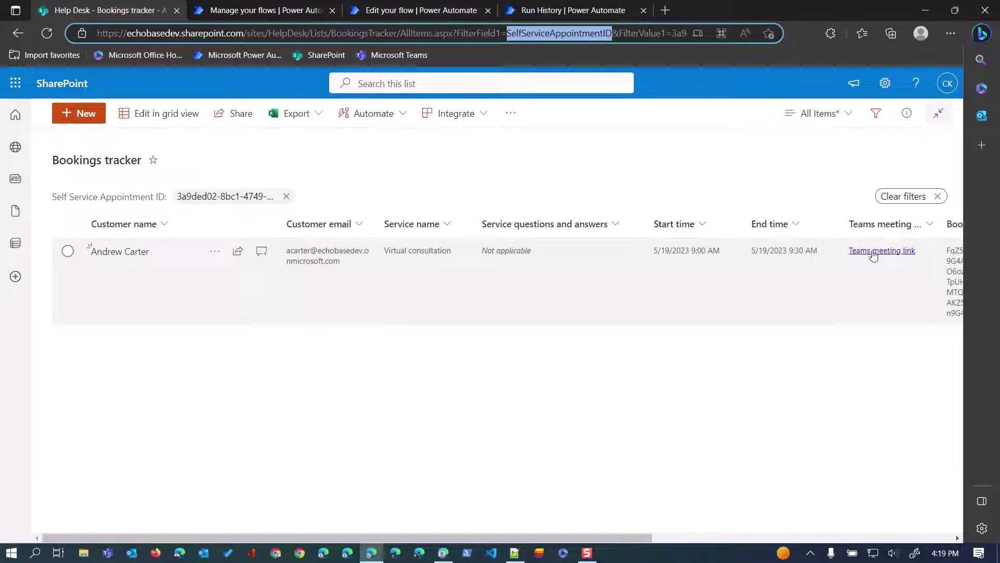
left_click(611, 11)
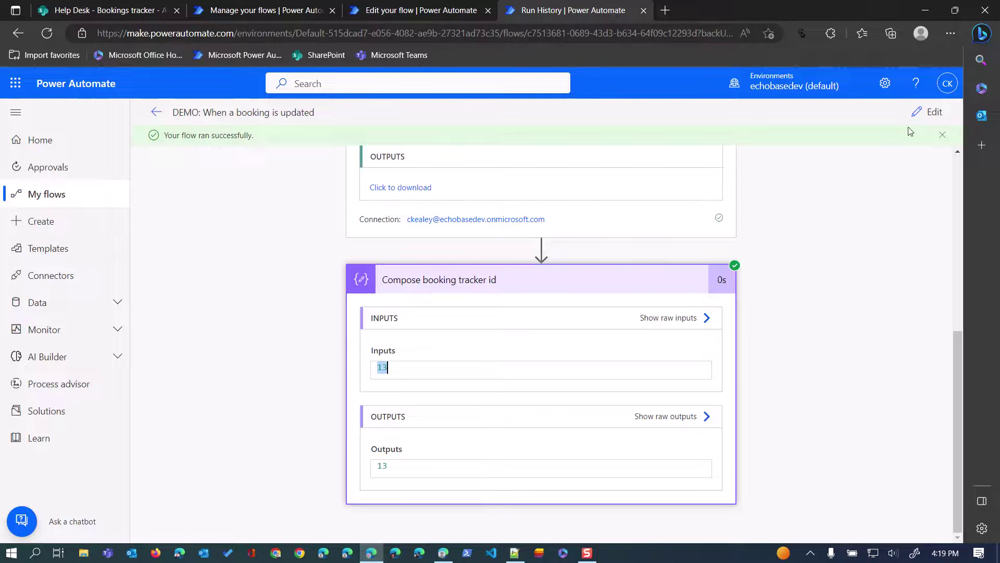
left_click(930, 112)
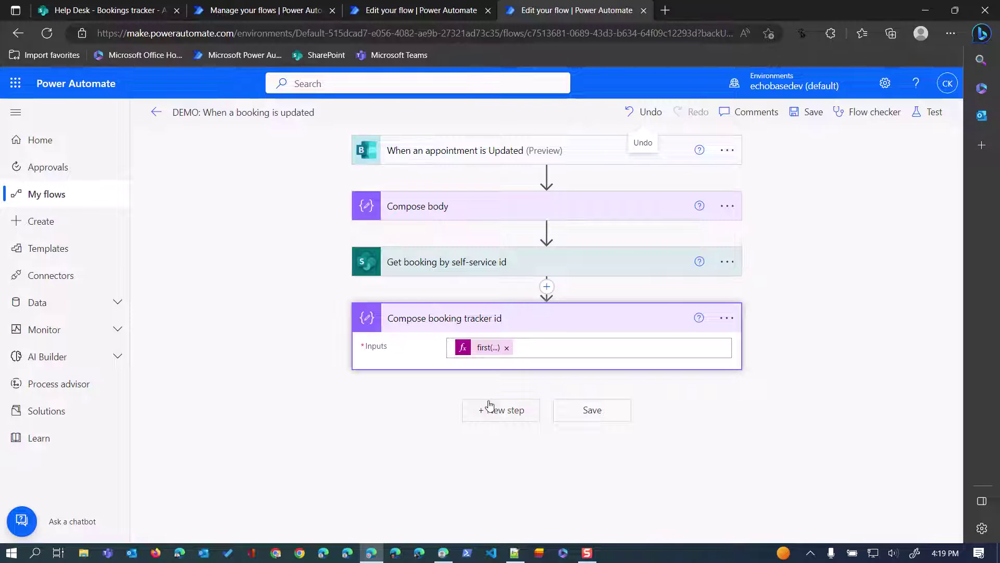
Add a SharePoint Get item on Help Desk's Bookings tracker with Id set to the Compose Outputs.
left_click(497, 414)
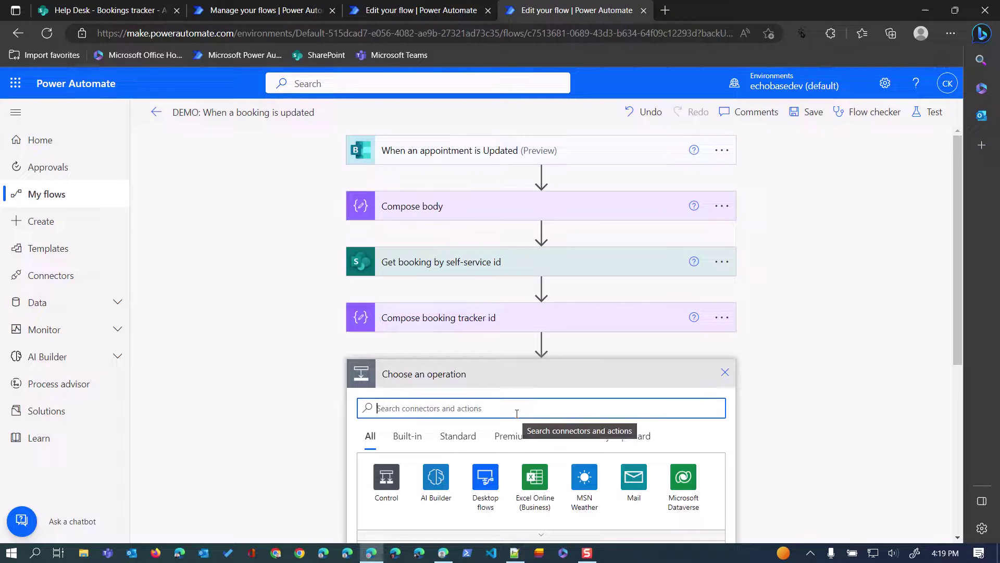
type("get ")
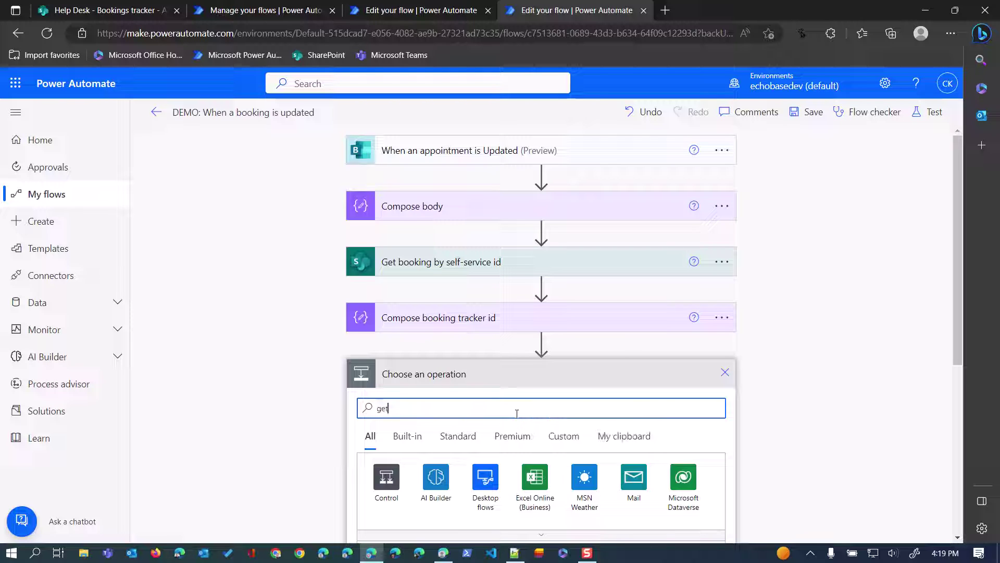
type("item")
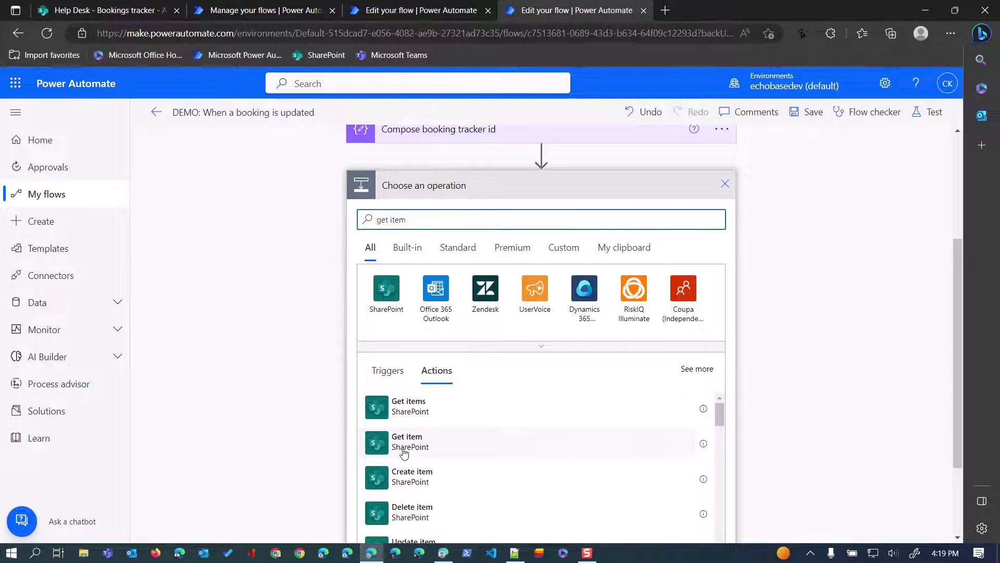
left_click(404, 450)
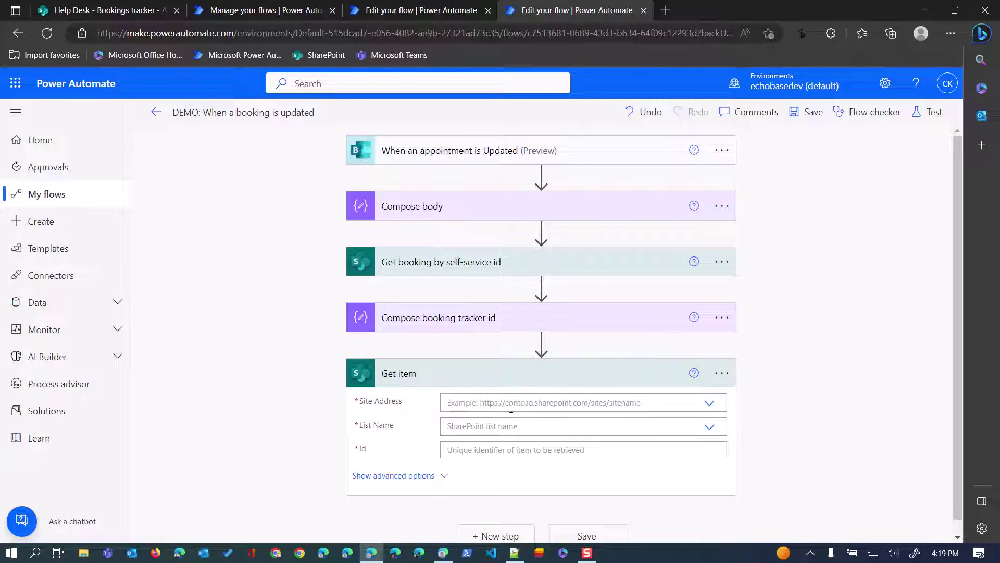
left_click(510, 408)
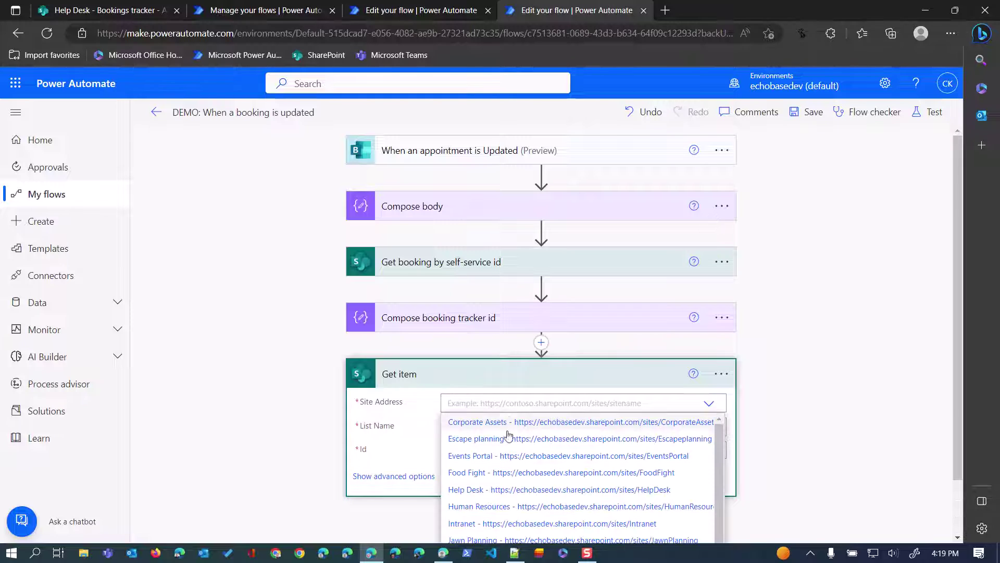
left_click(501, 490)
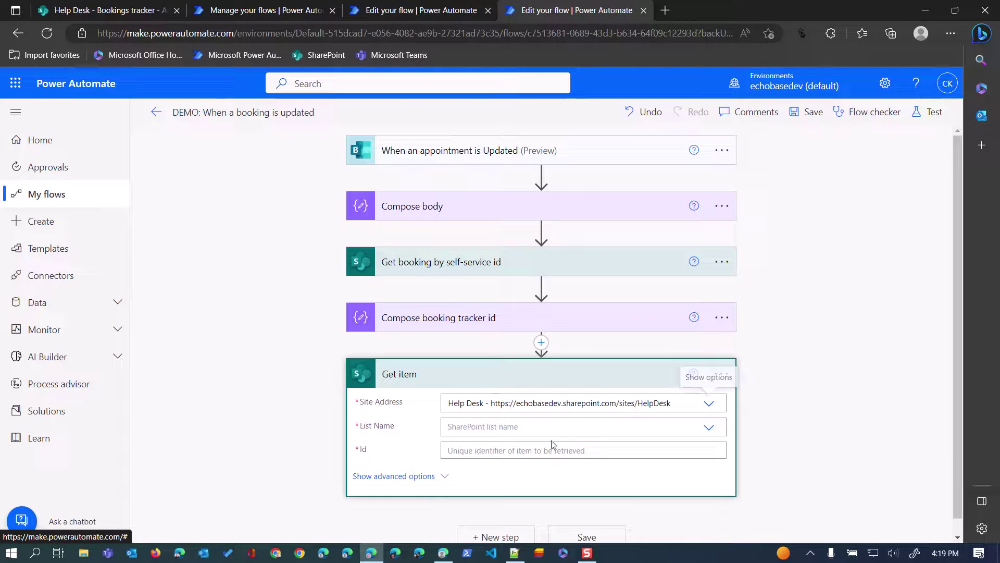
left_click(575, 425)
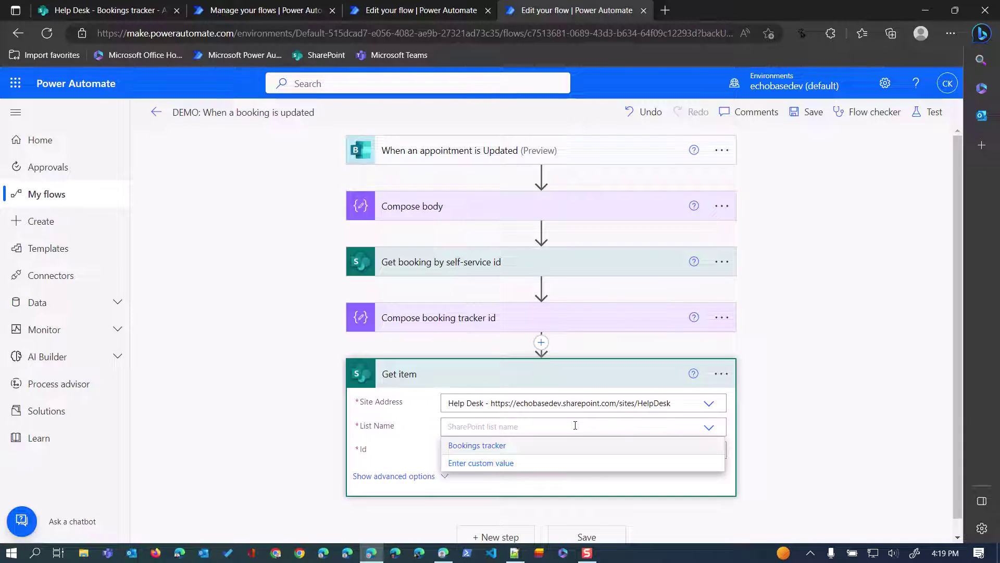
left_click(480, 445)
left_click(480, 451)
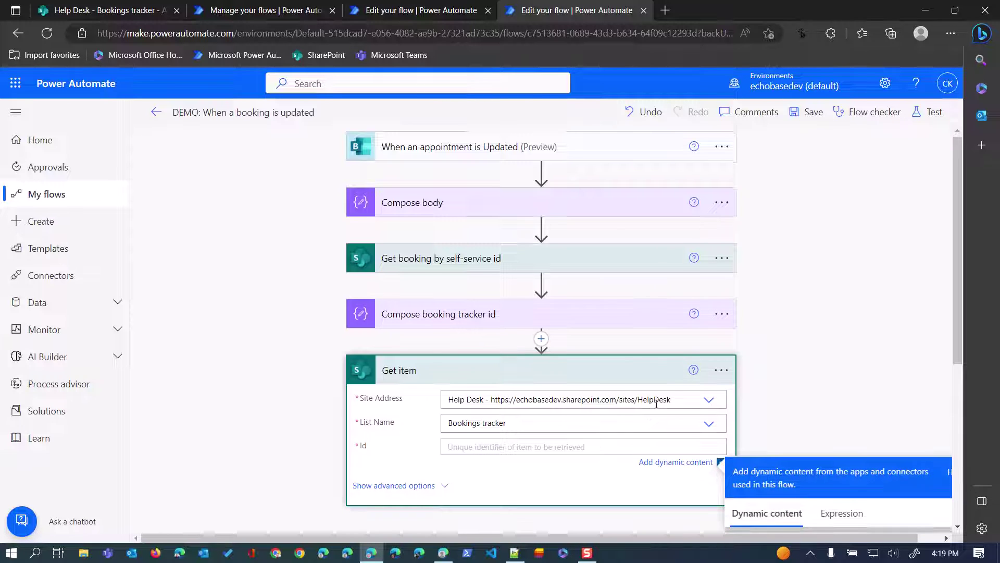
left_click(763, 486)
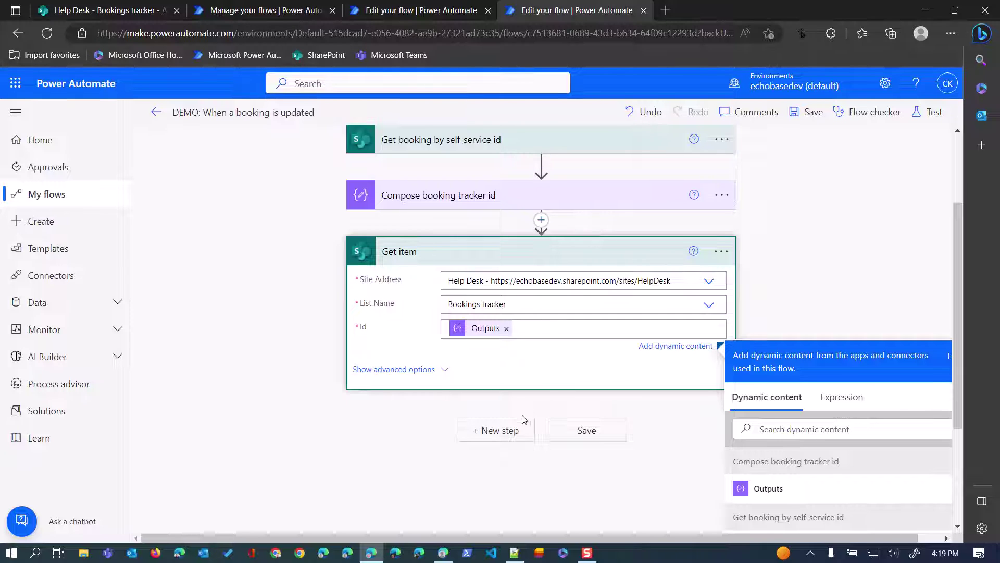
Add another step and search for the 'update item' action.
left_click(497, 431)
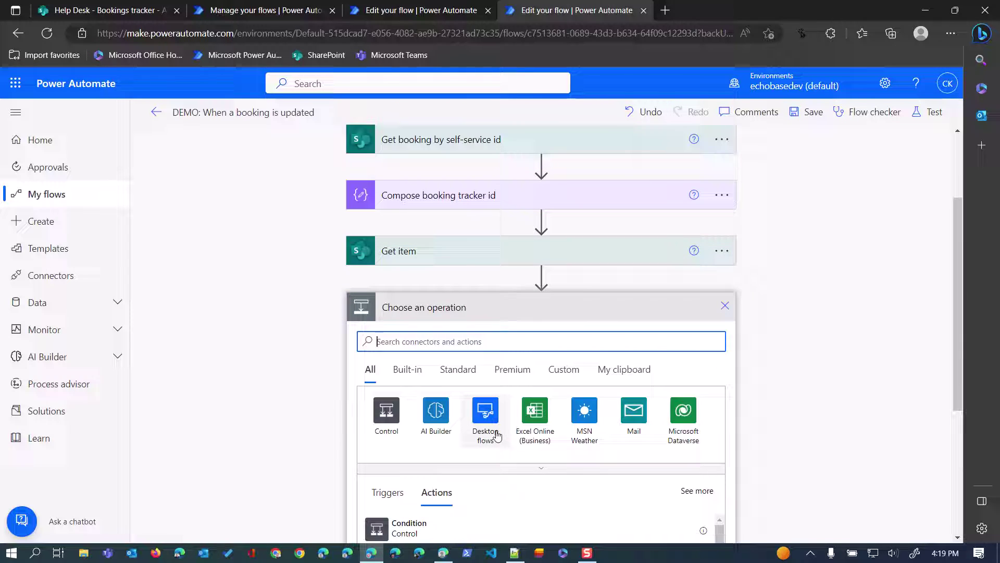
type("update i")
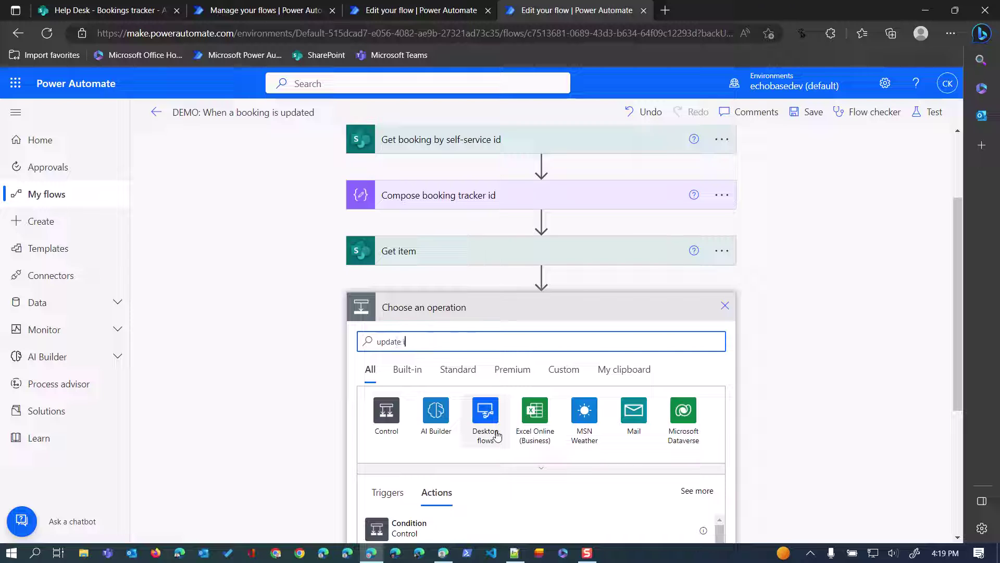
type("tem")
scroll(490, 406, "down", 3)
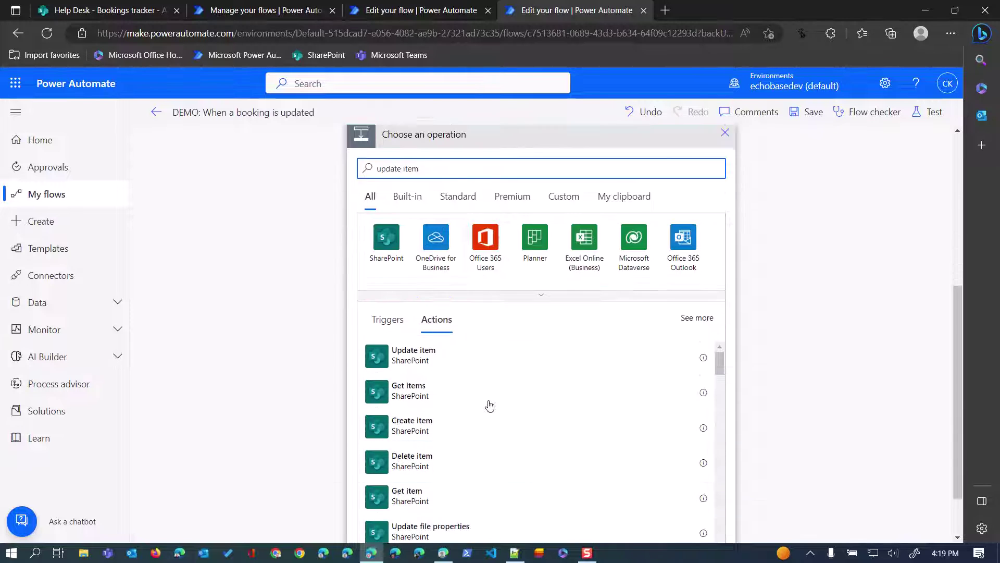
Add a SharePoint Update item on Help Desk's Bookings tracker with Id from the Compose Outputs.
left_click(404, 345)
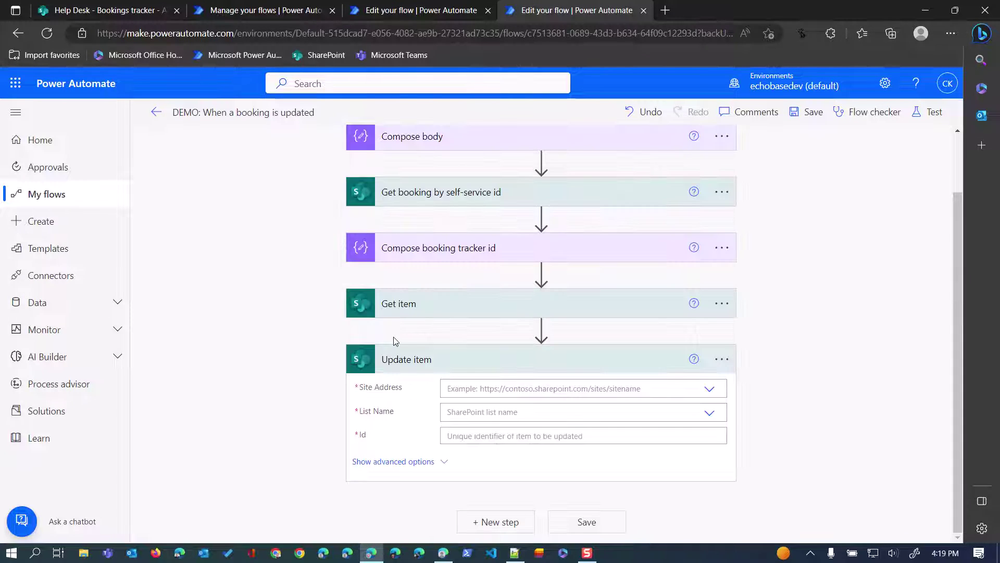
left_click(502, 390)
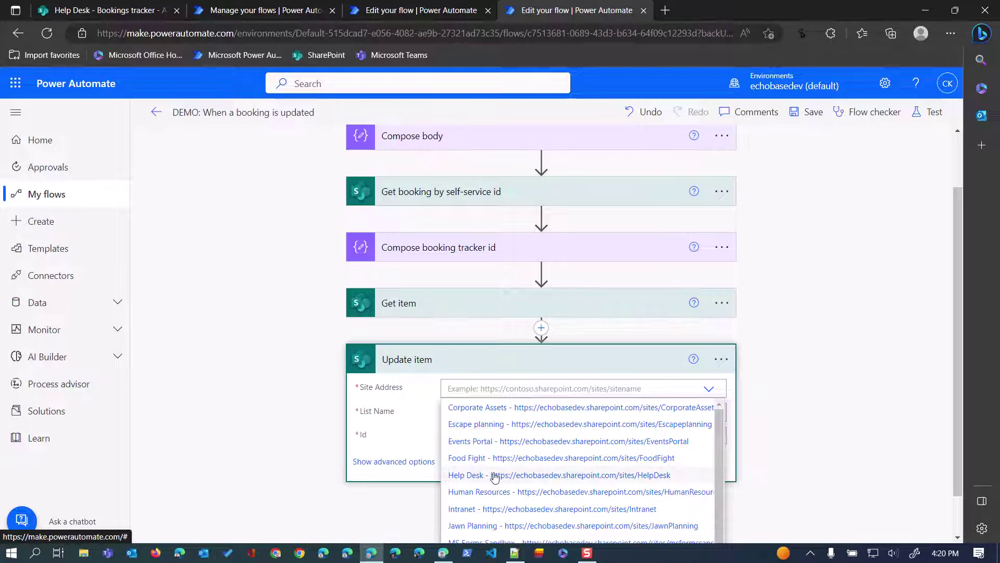
left_click(495, 475)
left_click(495, 412)
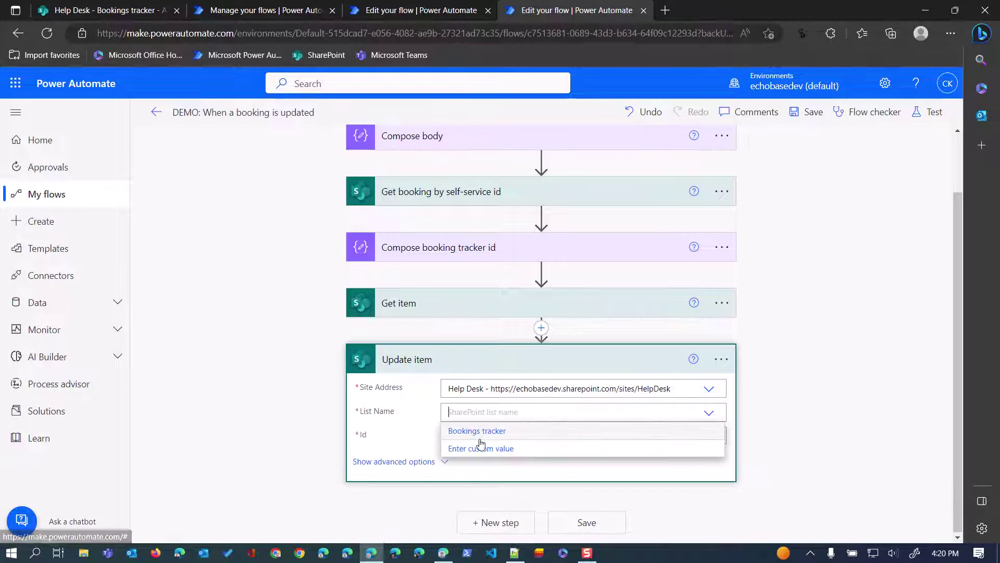
left_click(482, 431)
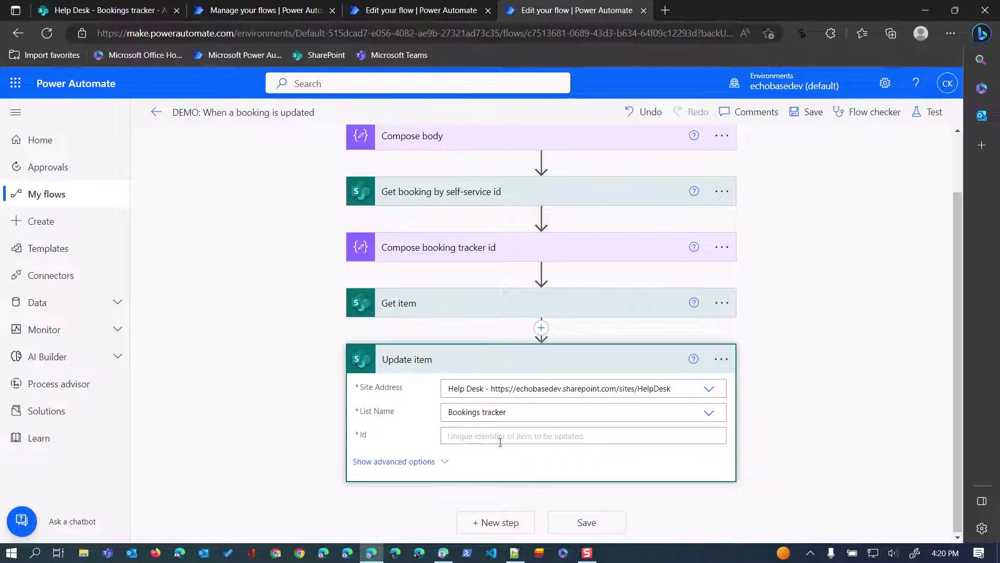
left_click(500, 438)
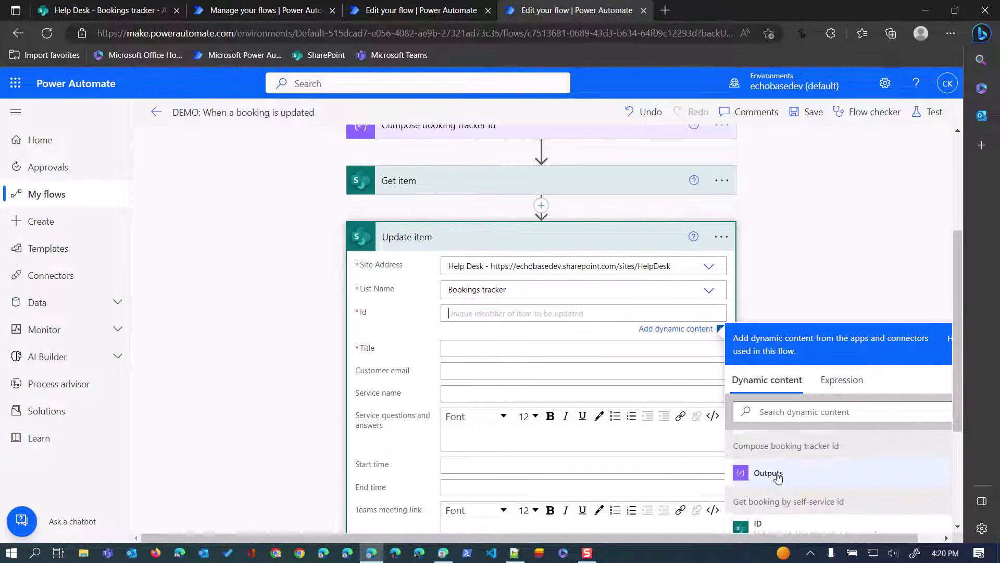
scroll(771, 482, "up", 1)
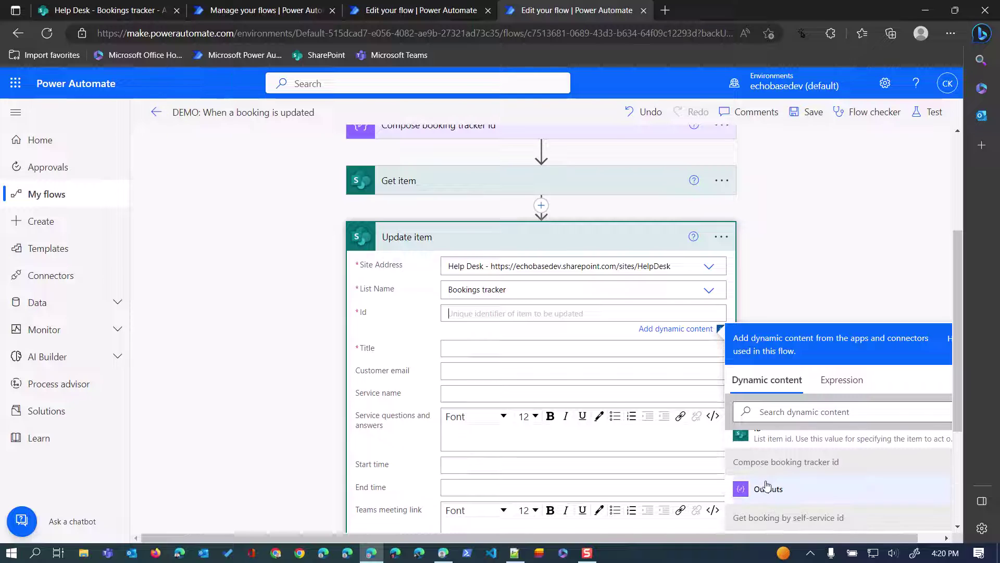
left_click(767, 488)
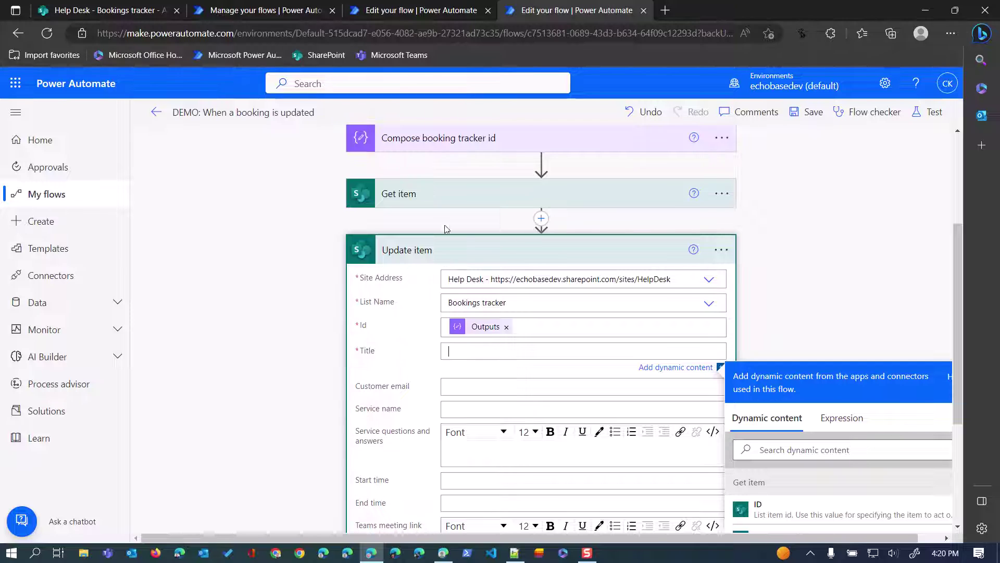
Set the item's Title to Get item's Title and begin filling Customer email.
scroll(516, 272, "up", 2)
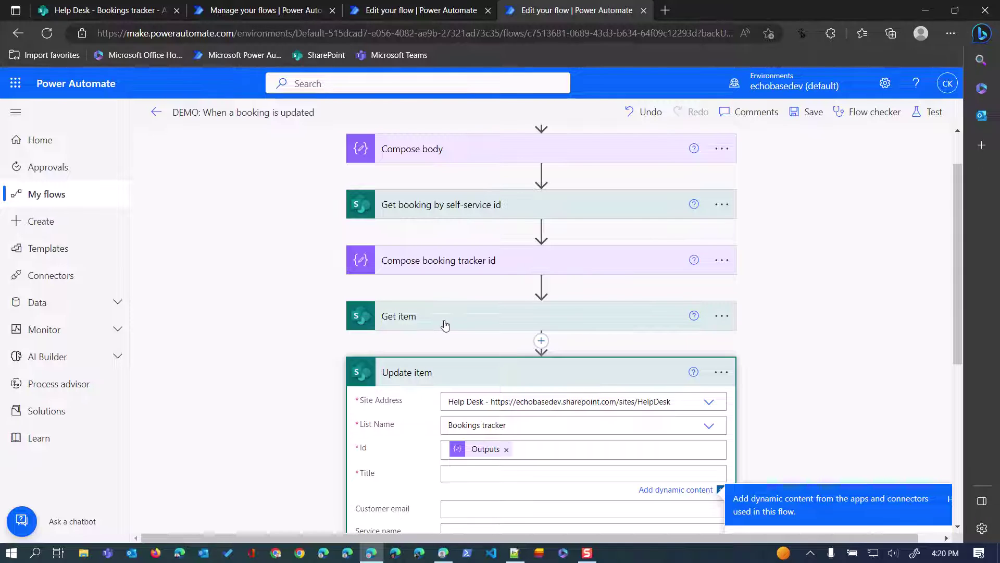
left_click(454, 472)
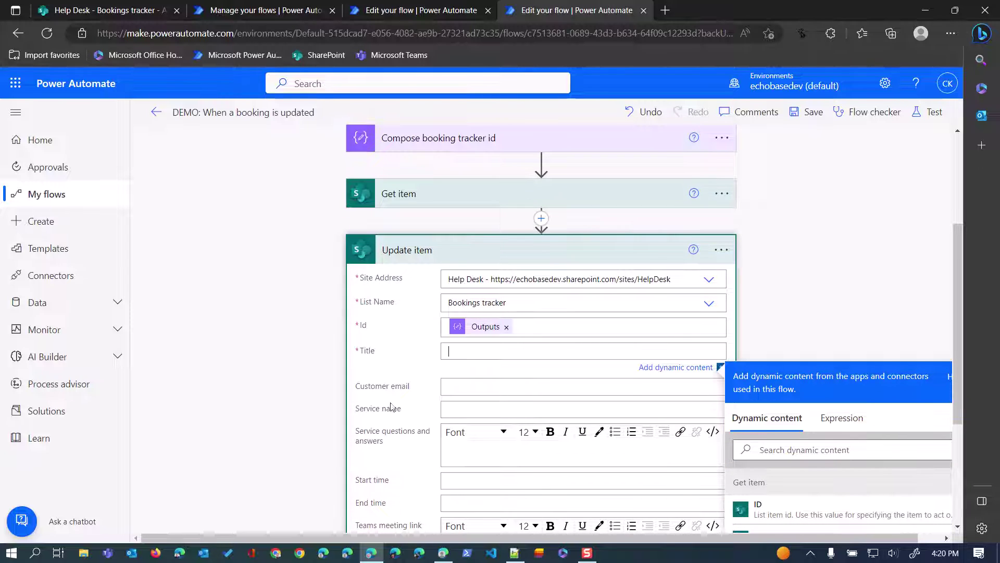
scroll(392, 407, "down", 1)
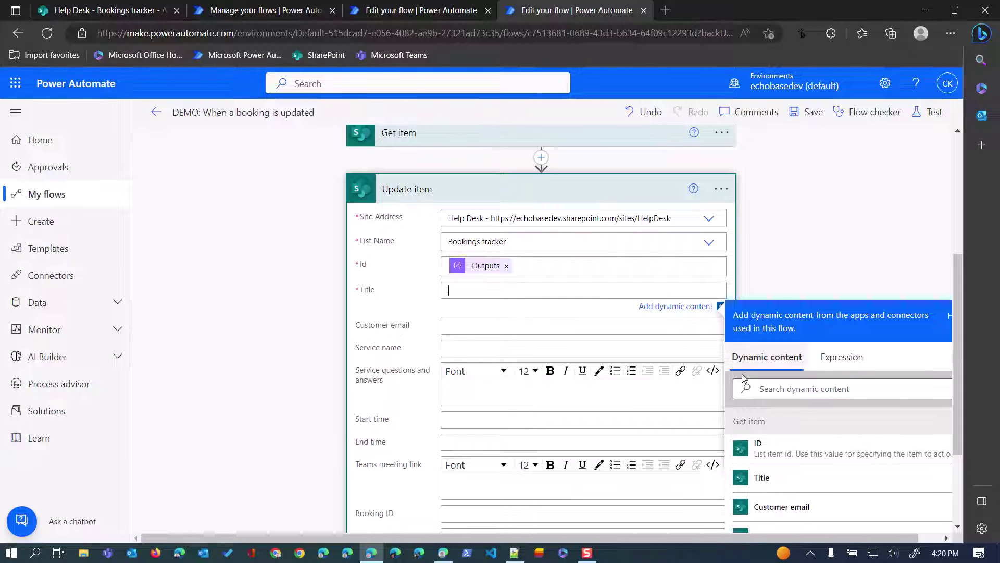
left_click(763, 479)
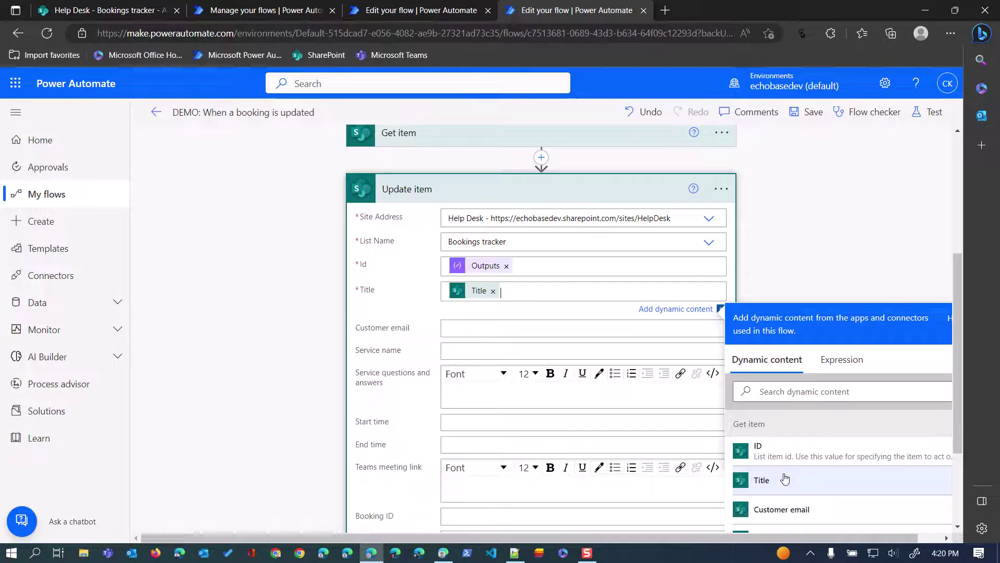
left_click(493, 330)
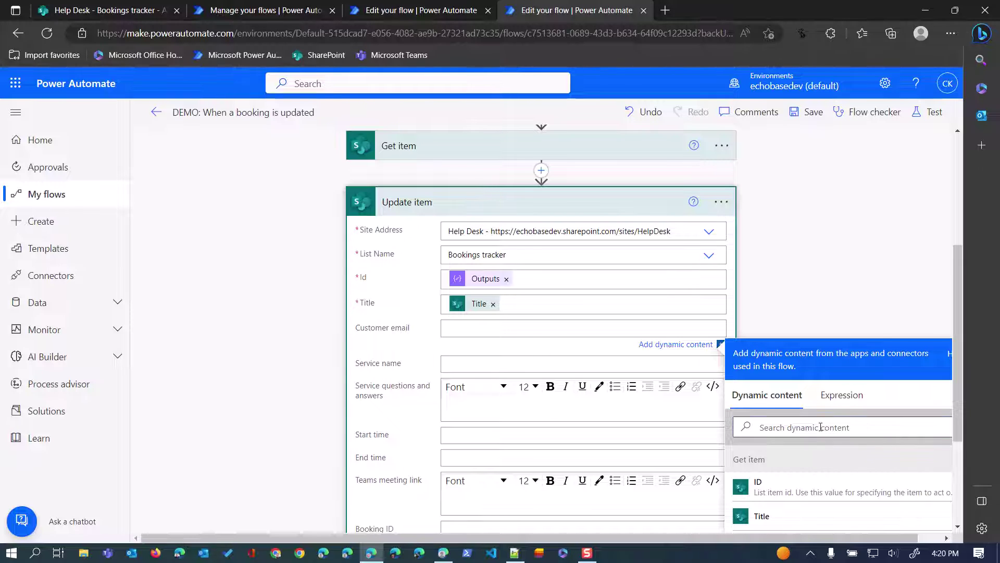
left_click(821, 426)
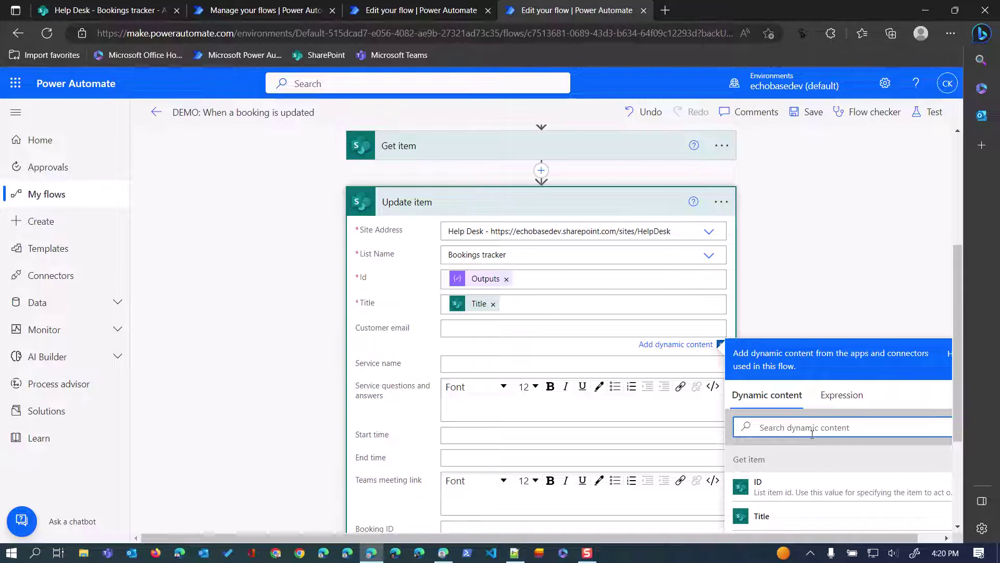
Put the appointment's Customer Email dynamic value into the Customer email field.
type("email")
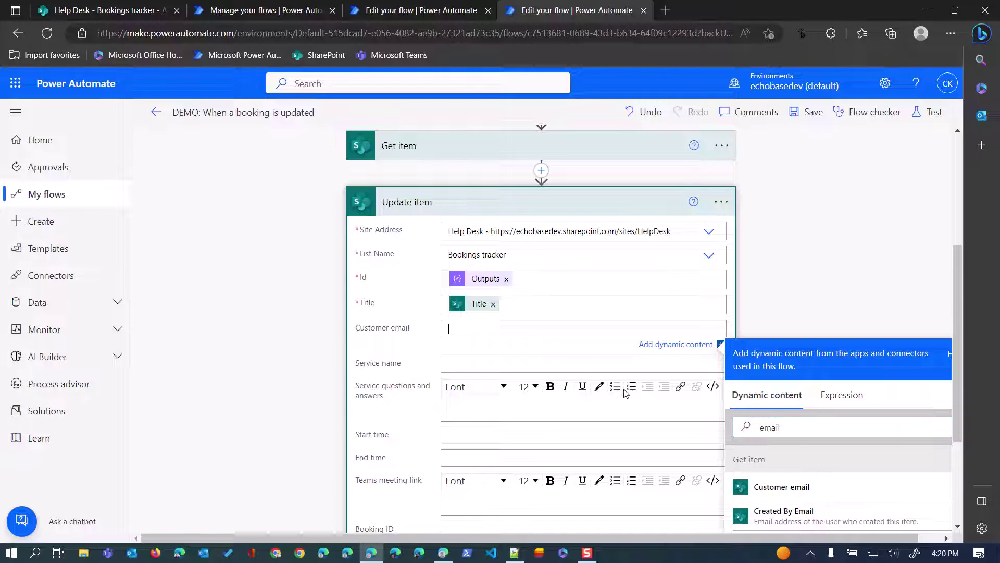
scroll(803, 452, "down", 5)
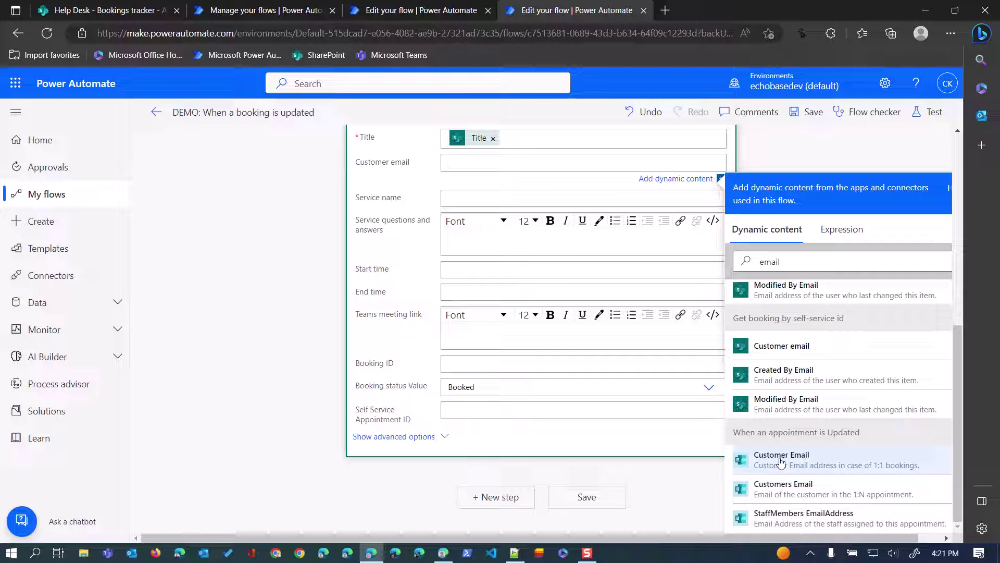
left_click(780, 460)
scroll(512, 256, "up", 2)
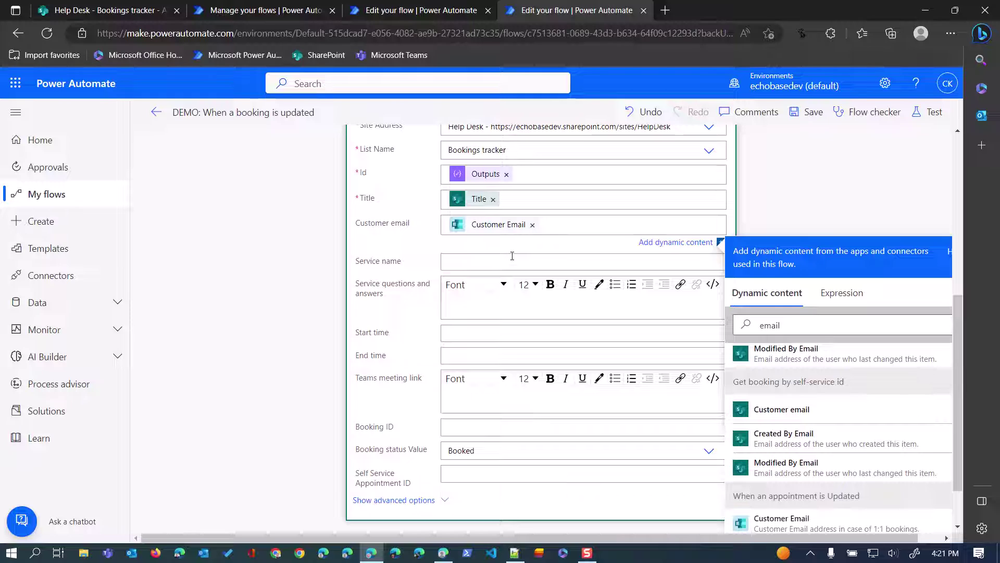
Fill Service name with the appointment's ServiceName dynamic value.
left_click(511, 261)
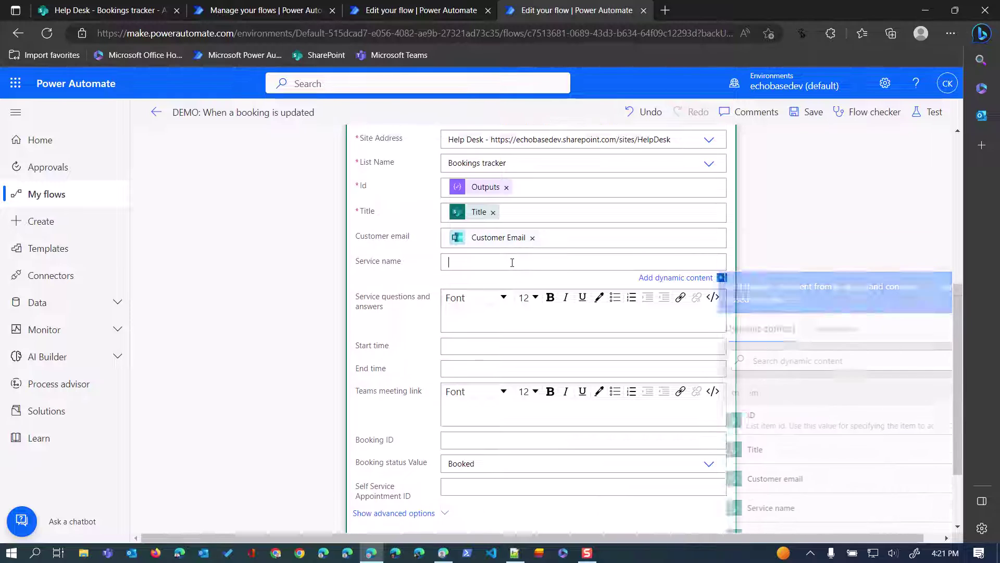
left_click(809, 360)
type("service")
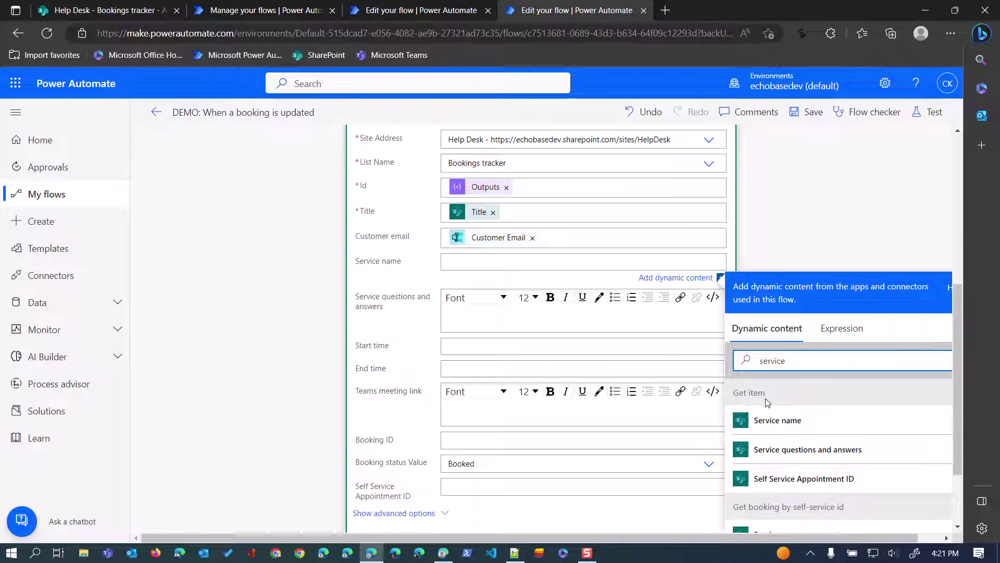
scroll(804, 422, "down", 5)
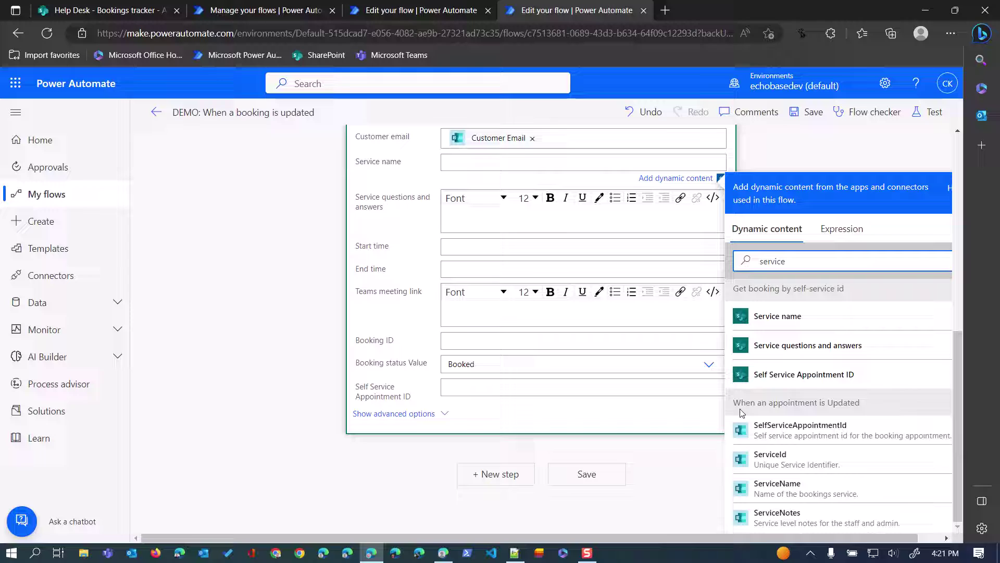
left_click(769, 490)
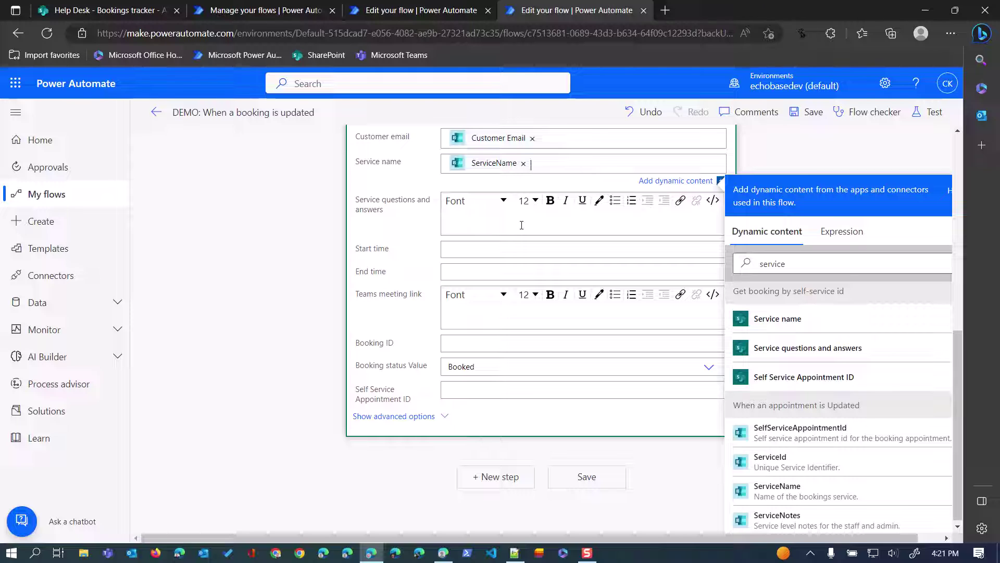
left_click(470, 248)
Map the appointment's Start Time and EndTime into the Start time and End time fields.
left_click(799, 347)
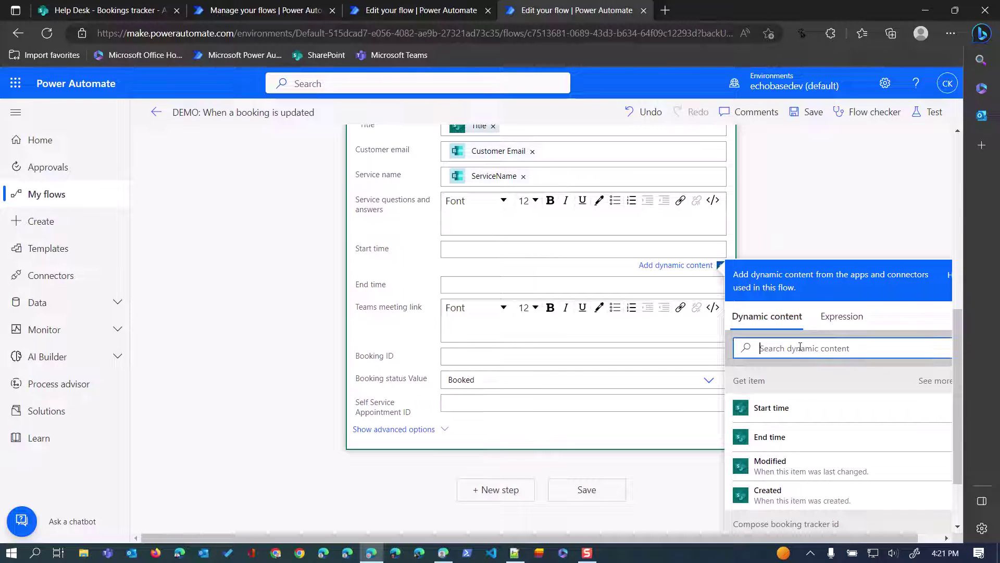
type("start")
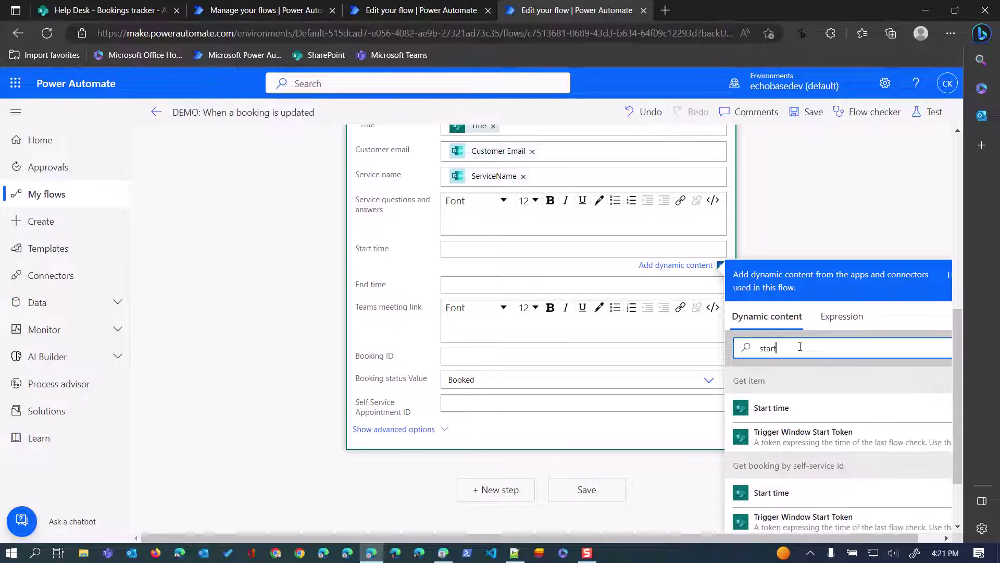
scroll(792, 484, "down", 2)
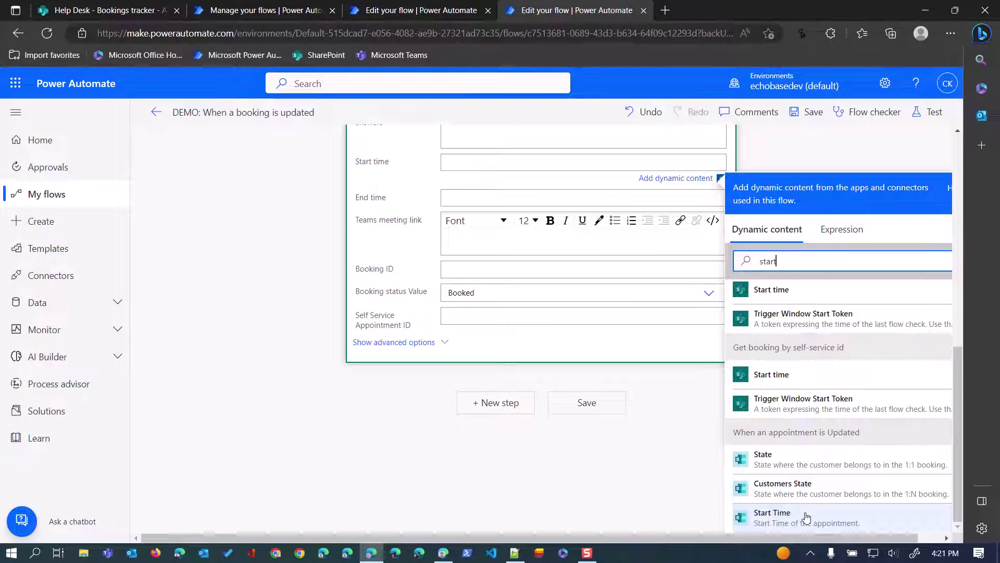
left_click(789, 517)
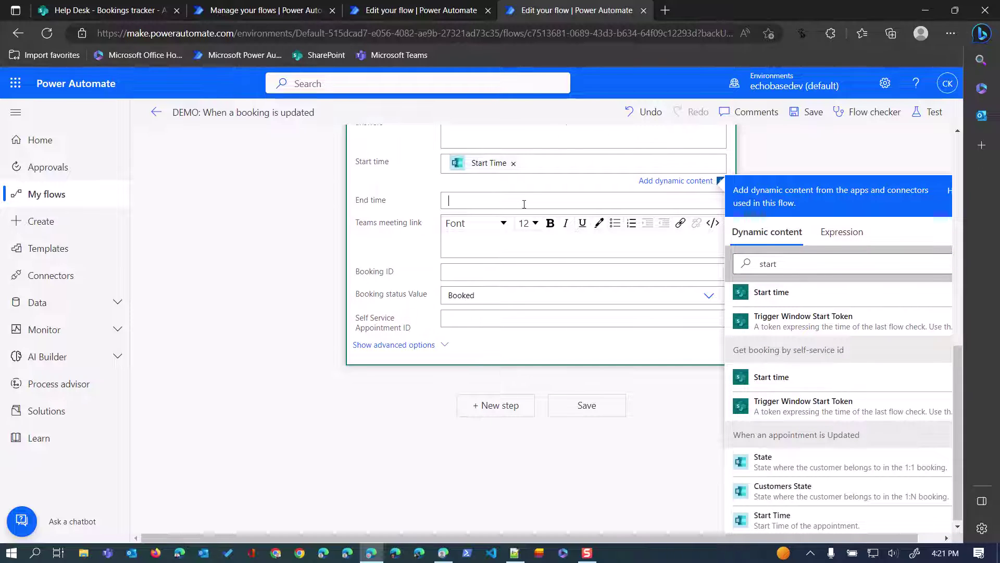
left_click(798, 298)
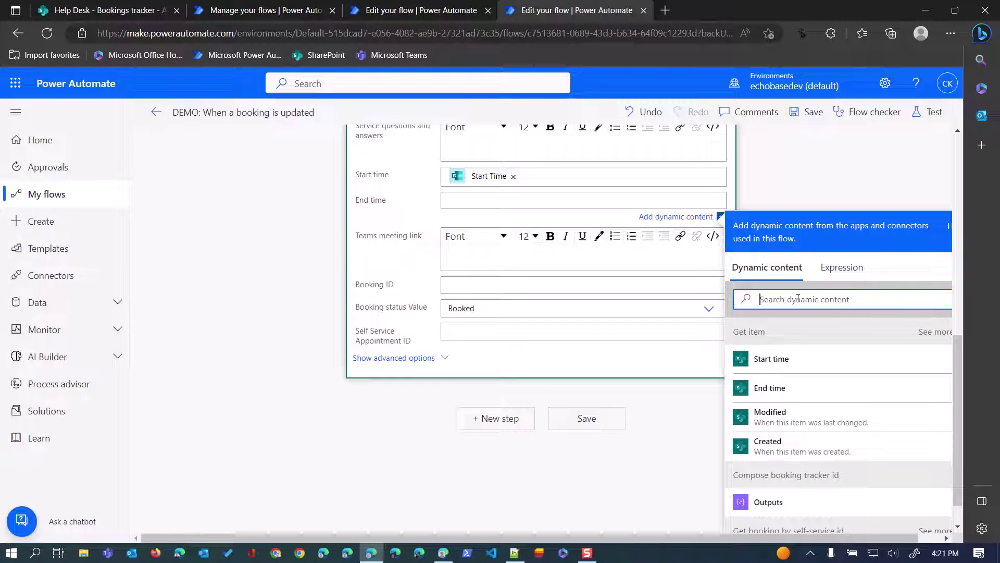
type("end")
scroll(781, 397, "down", 1)
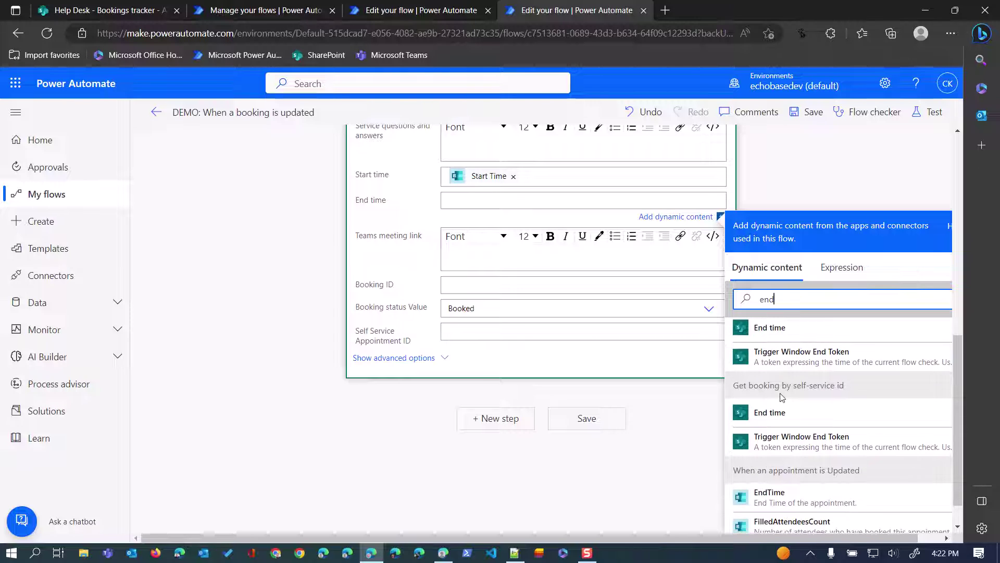
left_click(765, 498)
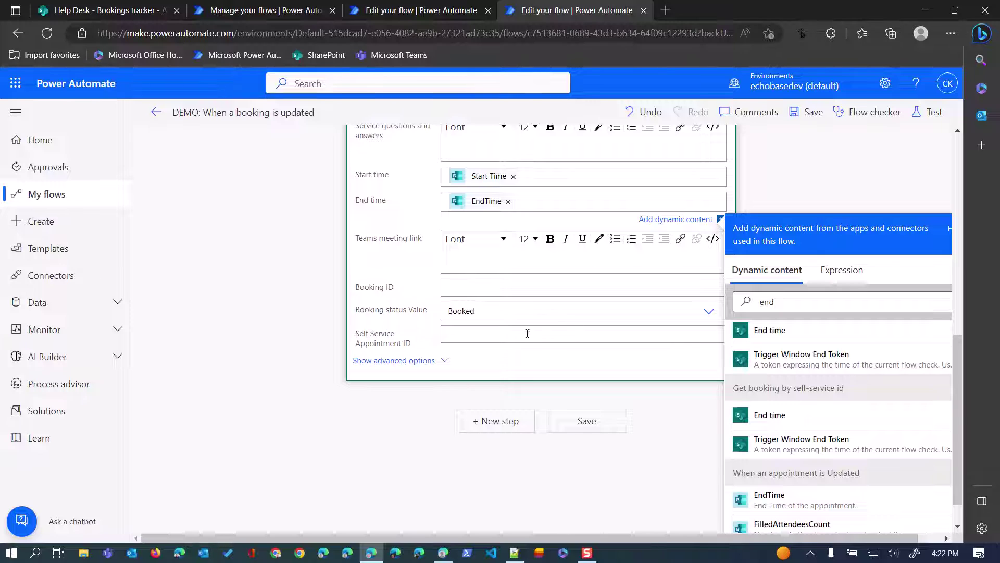
Set Booking status to Updated, save the flow and start a test.
left_click(517, 310)
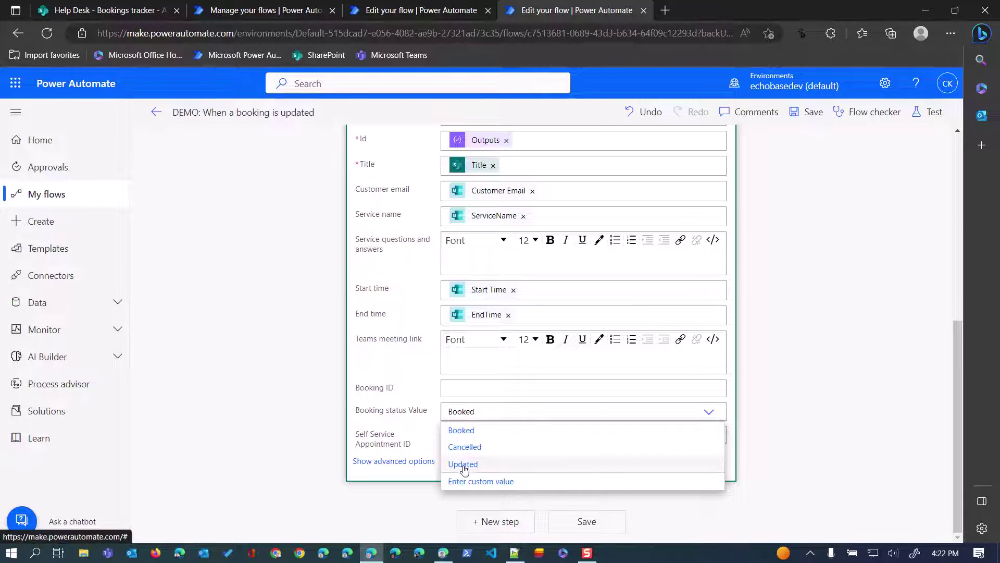
left_click(464, 465)
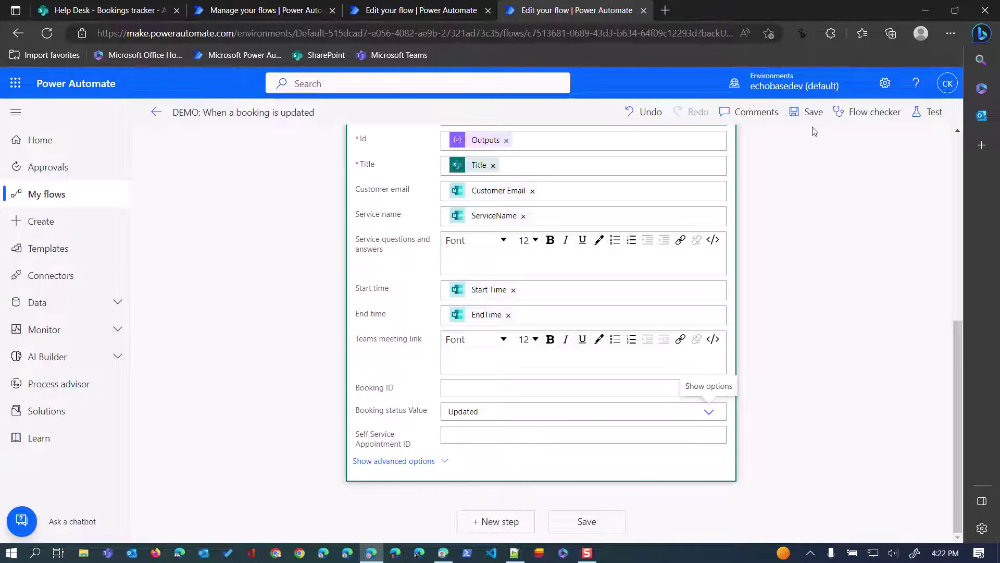
left_click(812, 112)
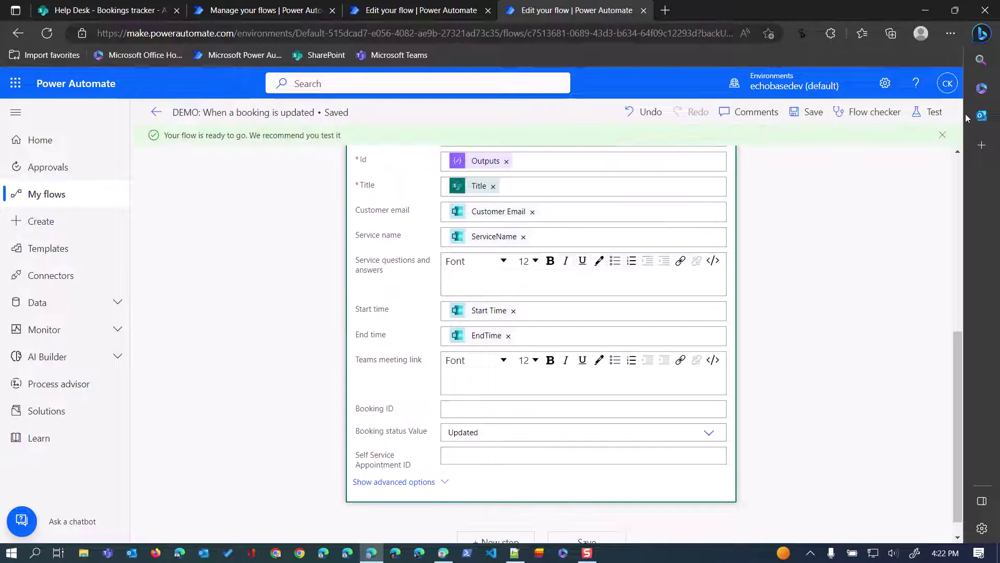
left_click(929, 111)
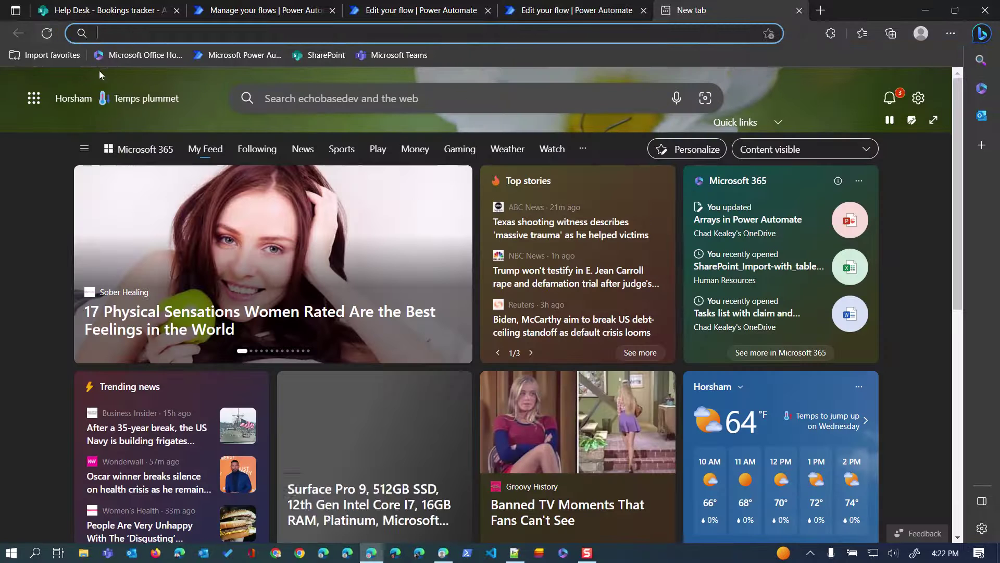
From Microsoft 365 home, open Bookings' Personal Counseling calendar, then return to the tracker list.
left_click(137, 55)
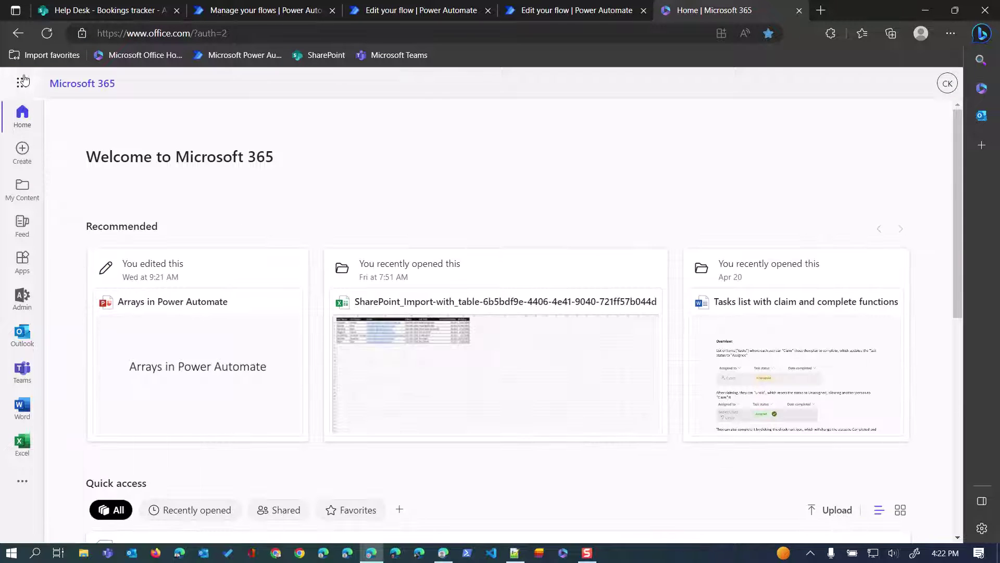
mouse_move(44, 341)
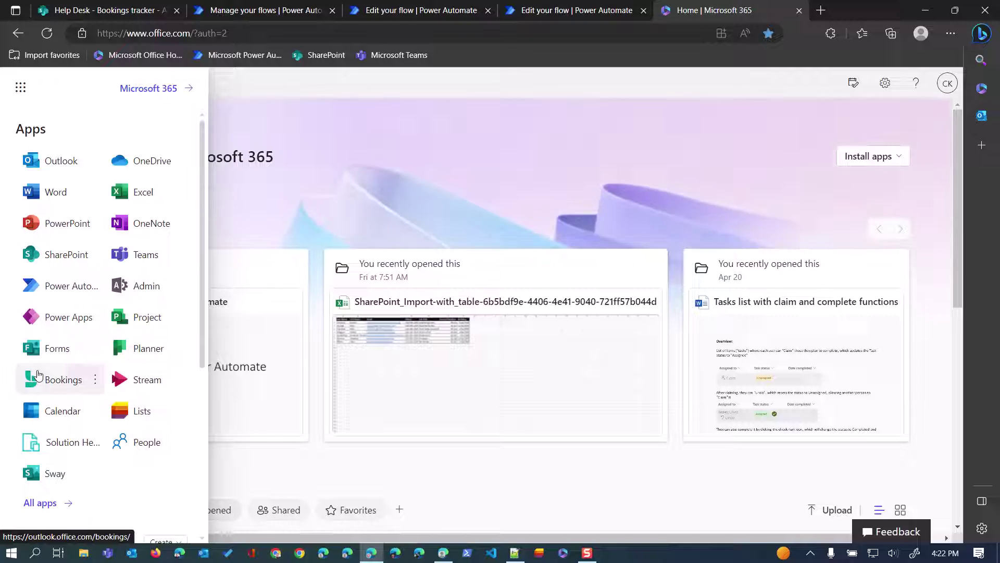
left_click(38, 376)
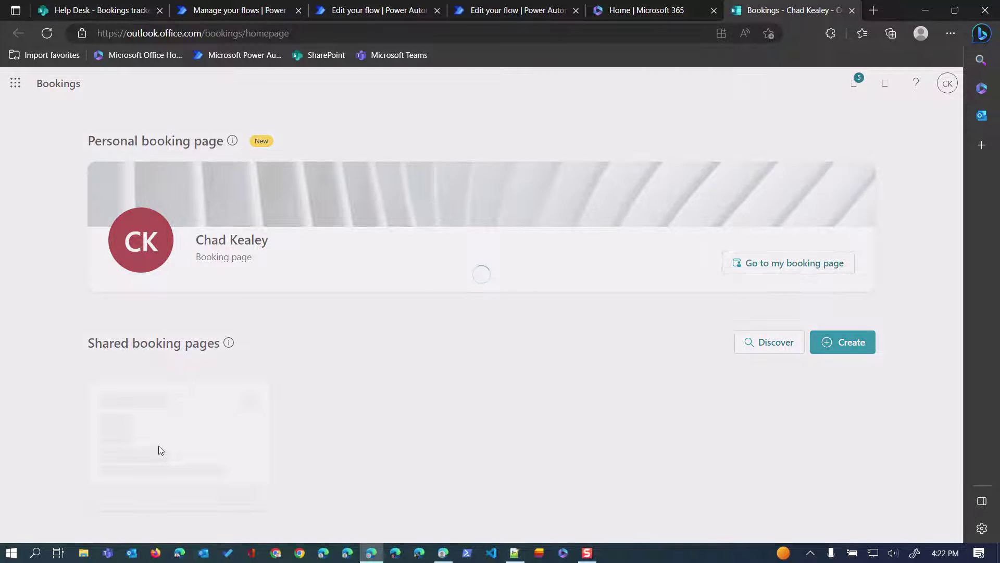
left_click(158, 445)
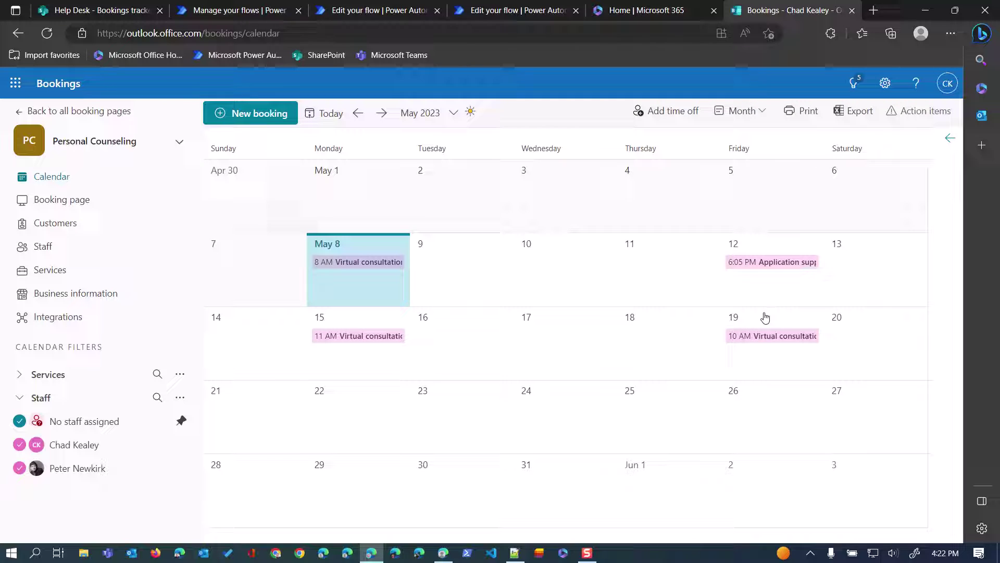
left_click(80, 10)
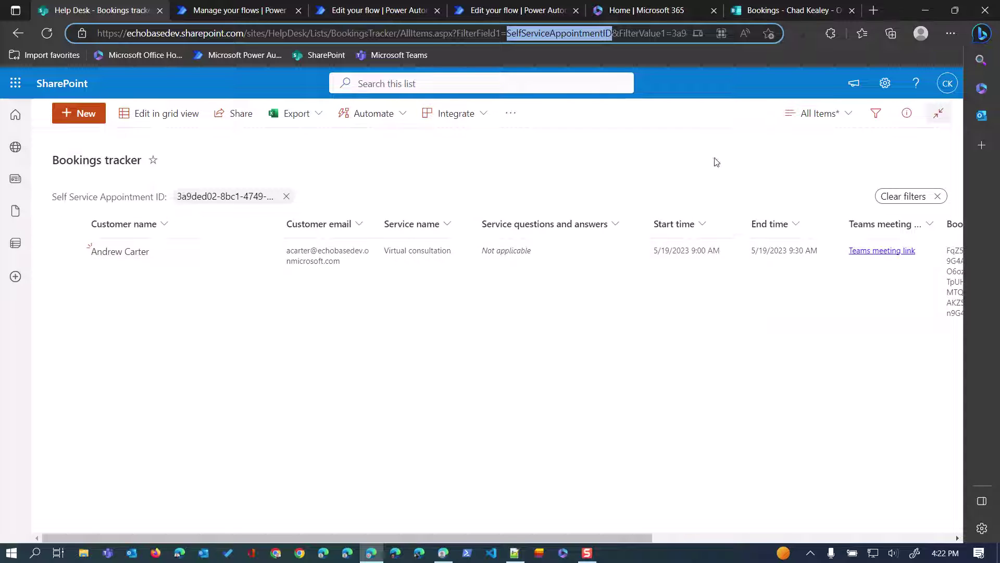
Rerun the flow test with the most recent trigger and reload the tracker to show 10:00–10:30 AM.
left_click(498, 7)
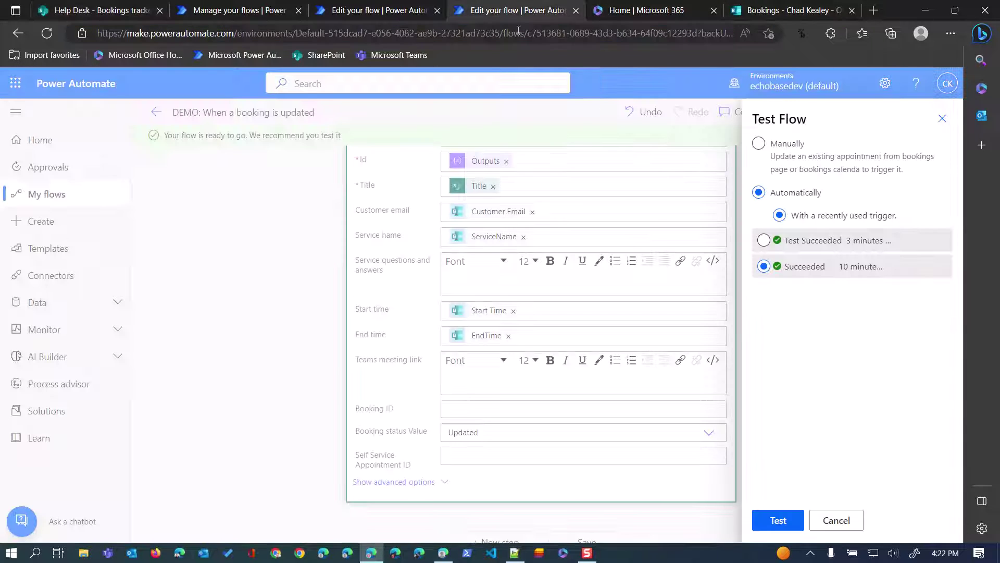
left_click(762, 241)
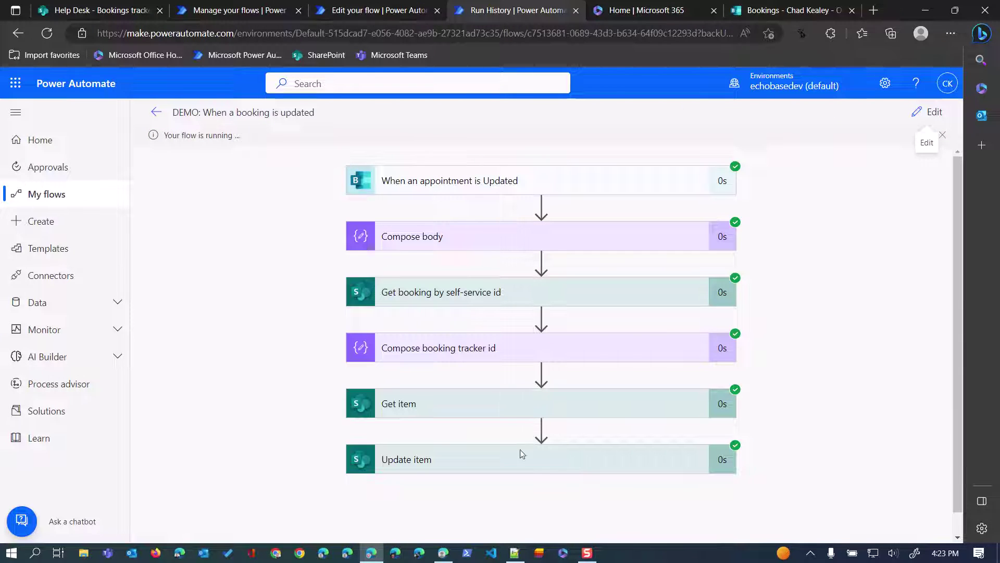
left_click(68, 15)
key("F5")
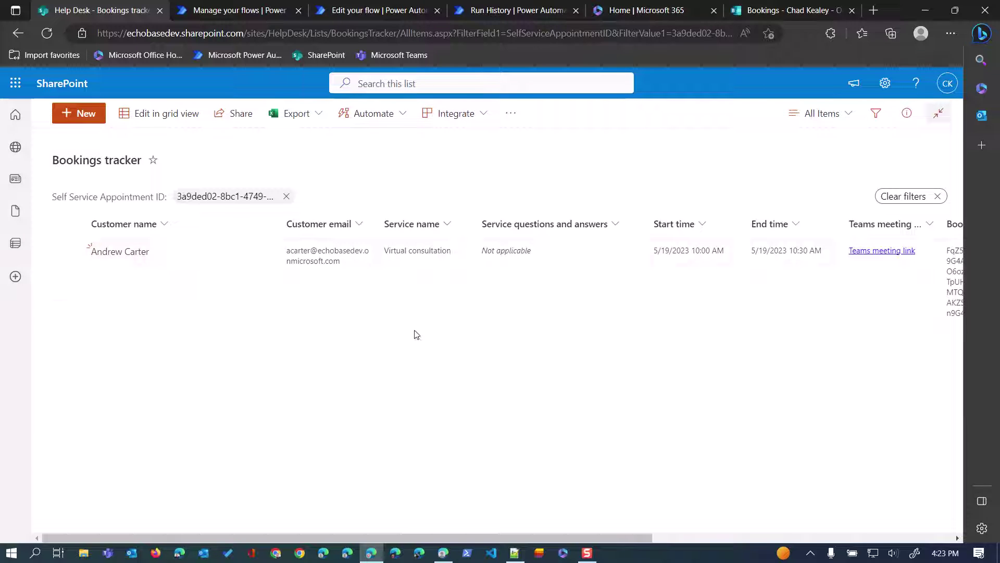
Permanently delete the Booking ID column and remove the Self Service Appointment ID filter.
left_click_drag(428, 538, 690, 537)
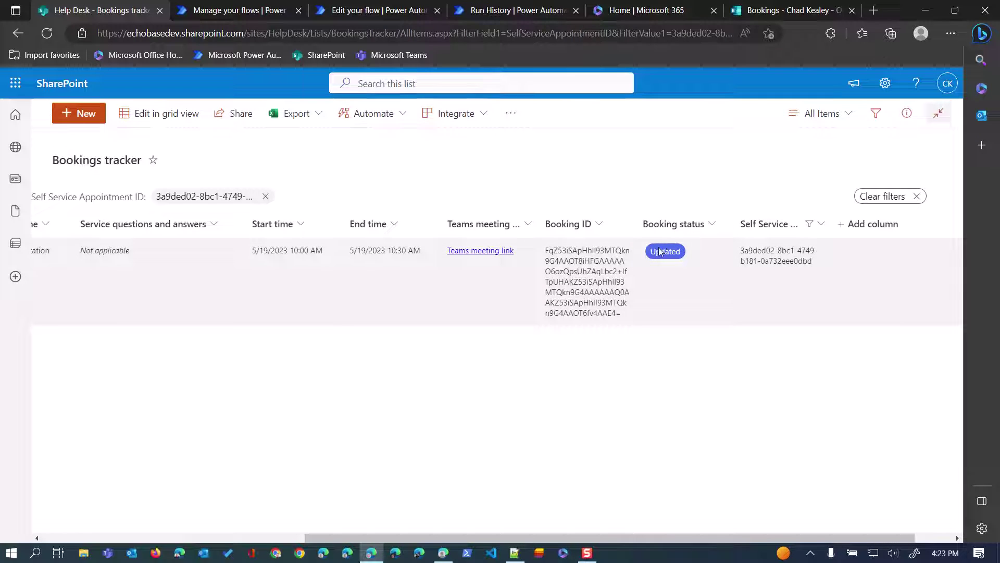
left_click(599, 228)
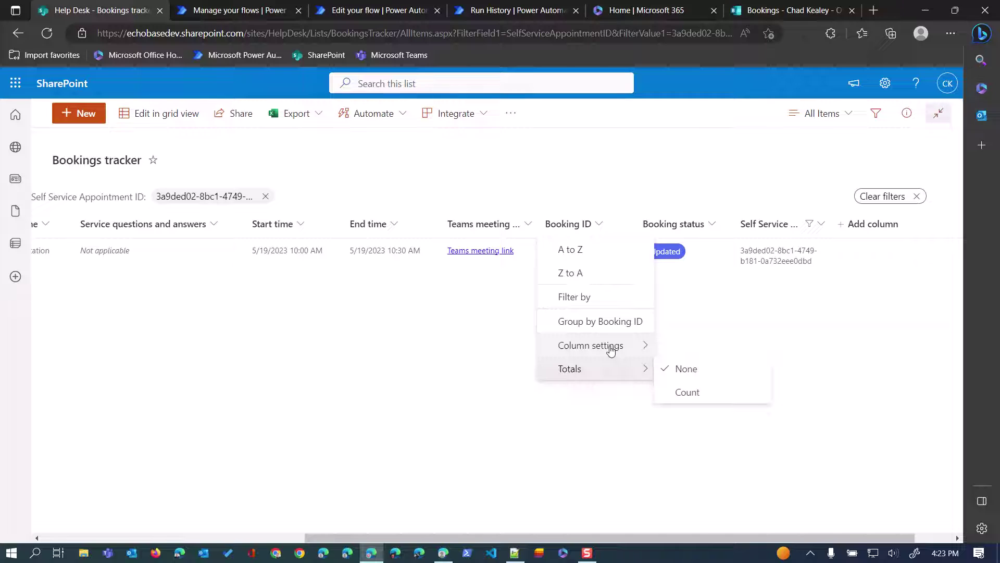
mouse_move(612, 348)
left_click(668, 315)
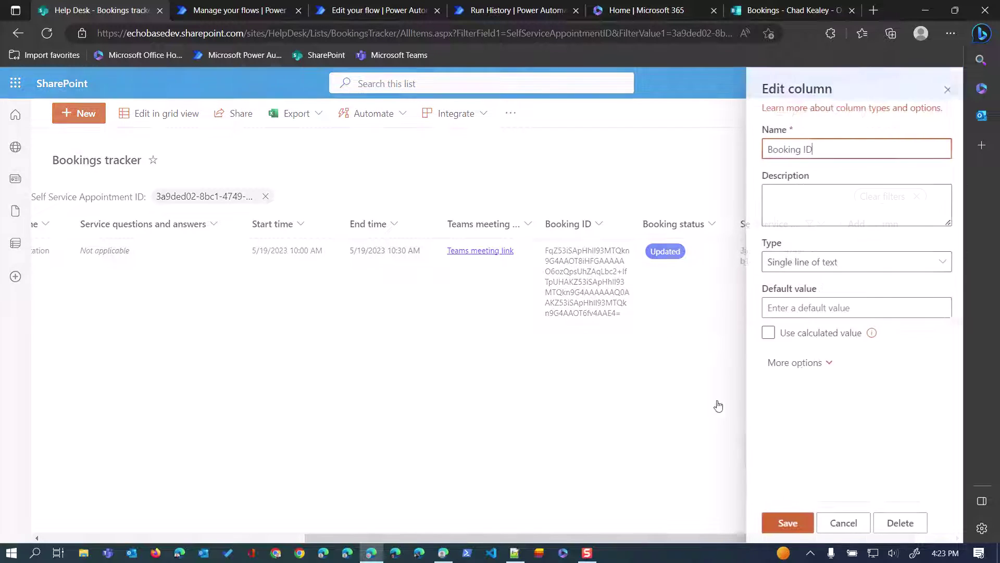
left_click(893, 523)
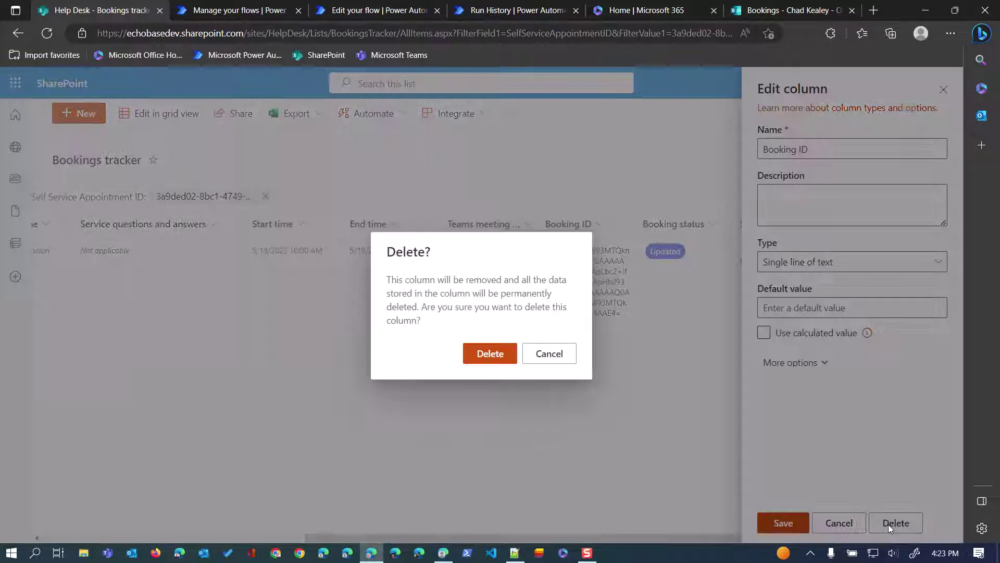
left_click(499, 360)
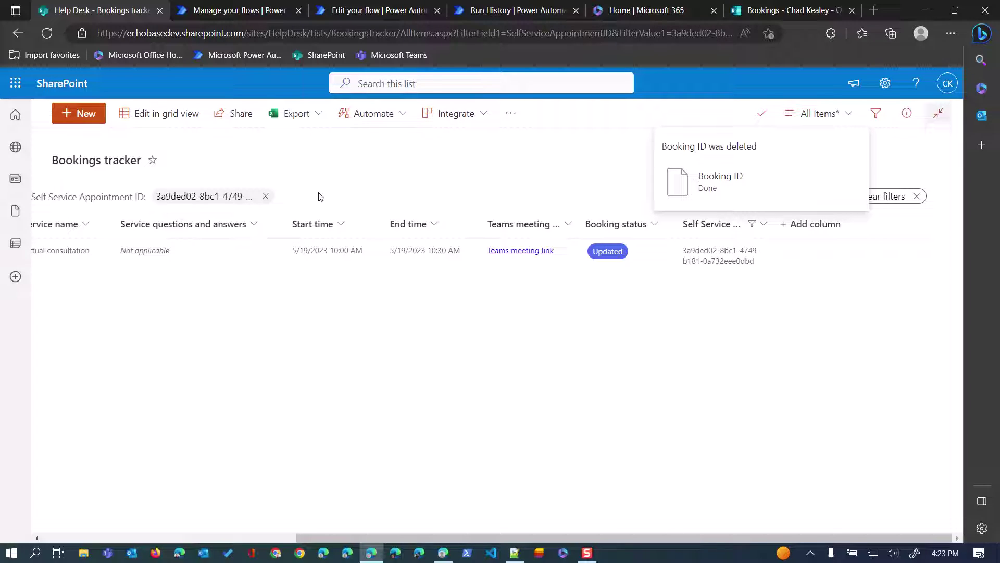
left_click(265, 197)
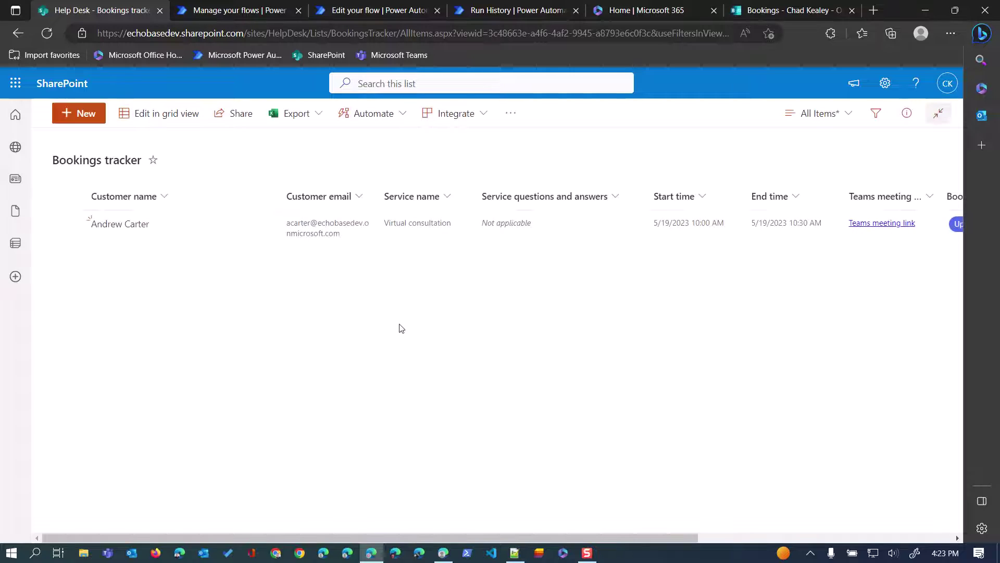